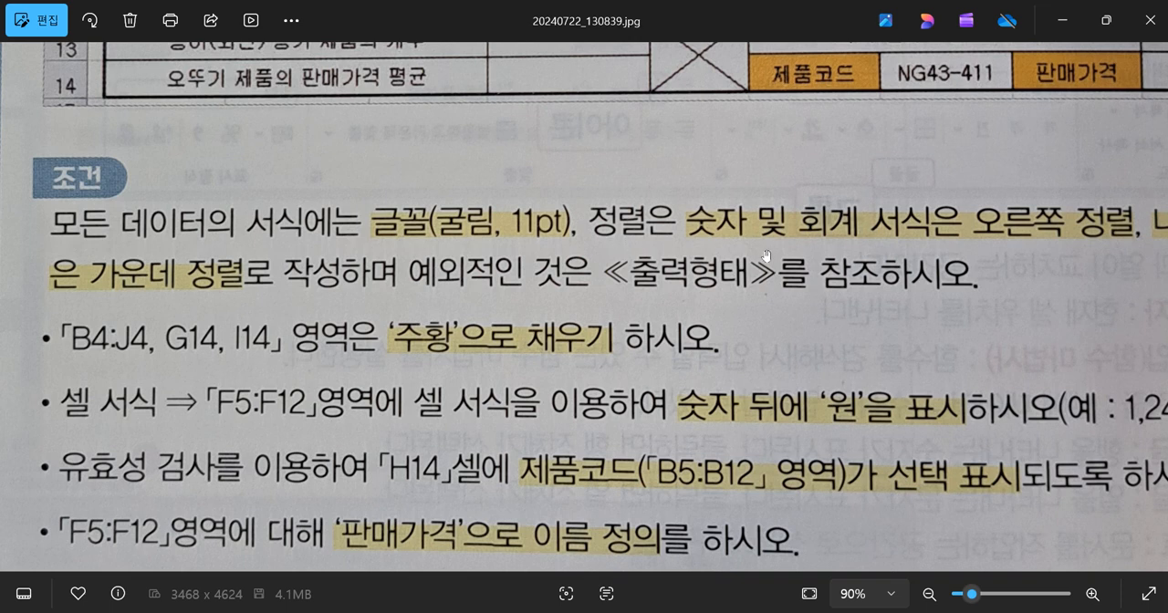
- Examine the formatting conditions and the source product table in the exercise photo
drag(981, 264, 744, 313)
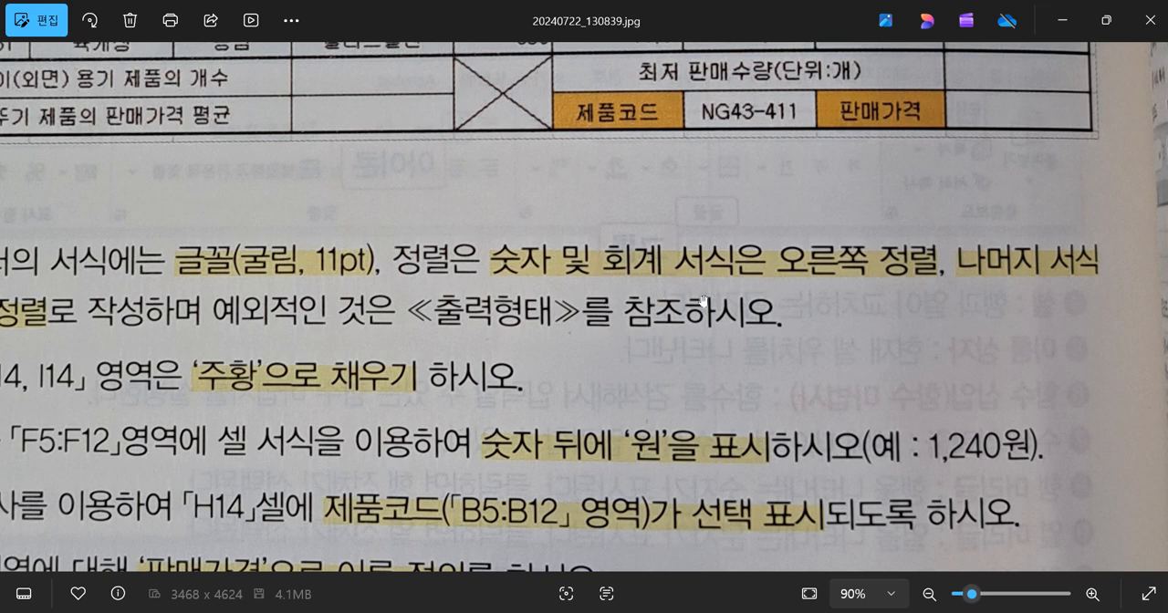
drag(824, 339, 1077, 316)
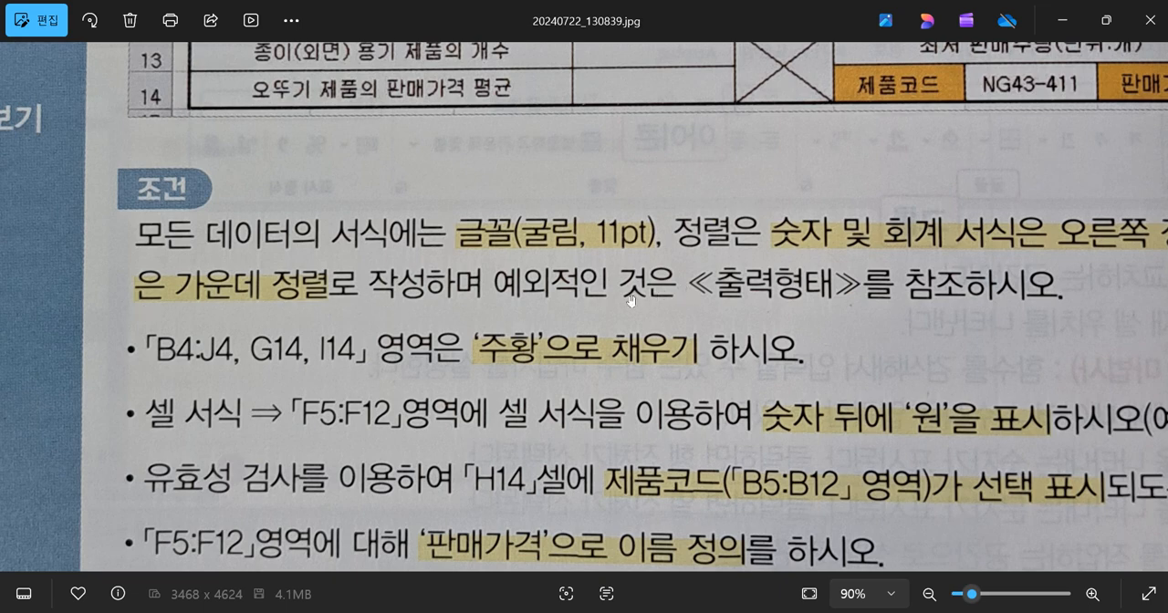
drag(835, 306, 807, 595)
drag(866, 457, 840, 550)
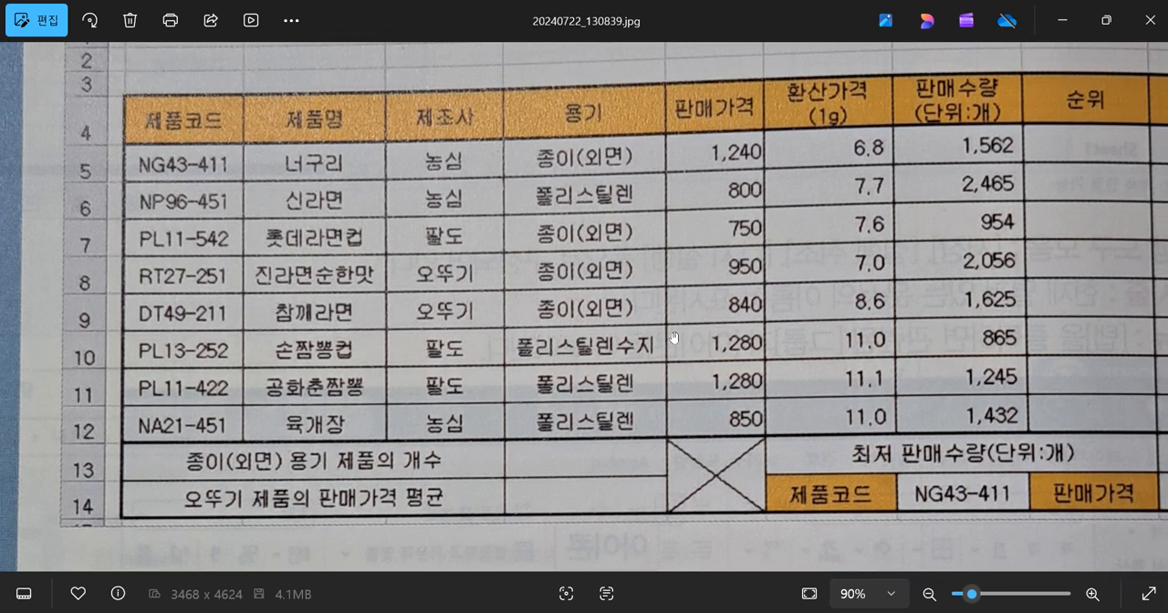
drag(967, 368, 907, 394)
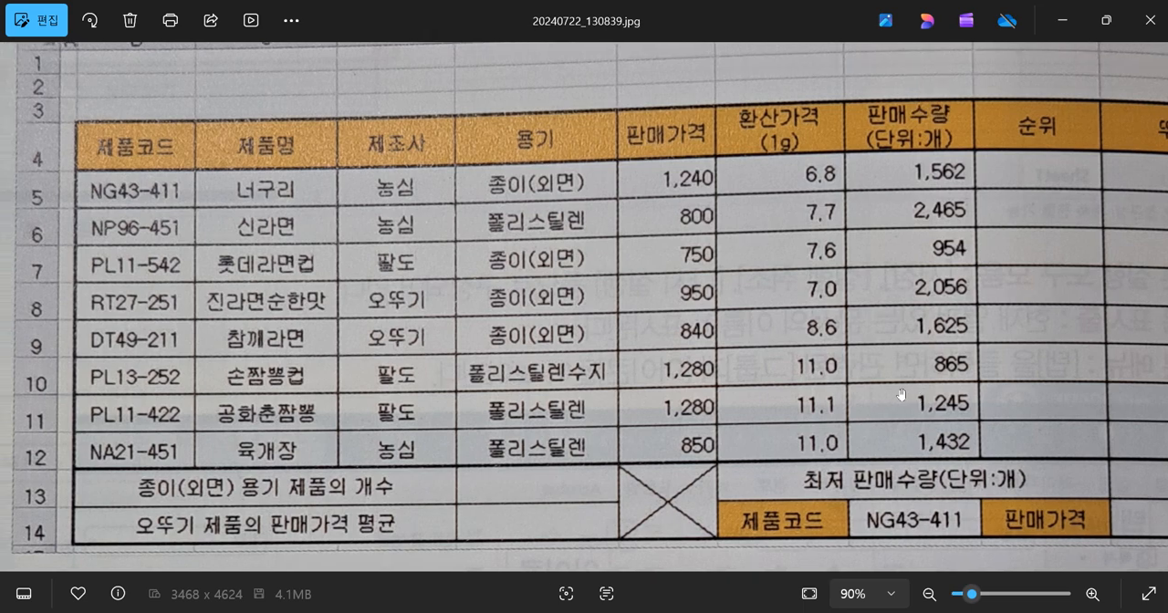
- Leave the old practice workbook, start Excel again and create a new blank workbook
click(627, 612)
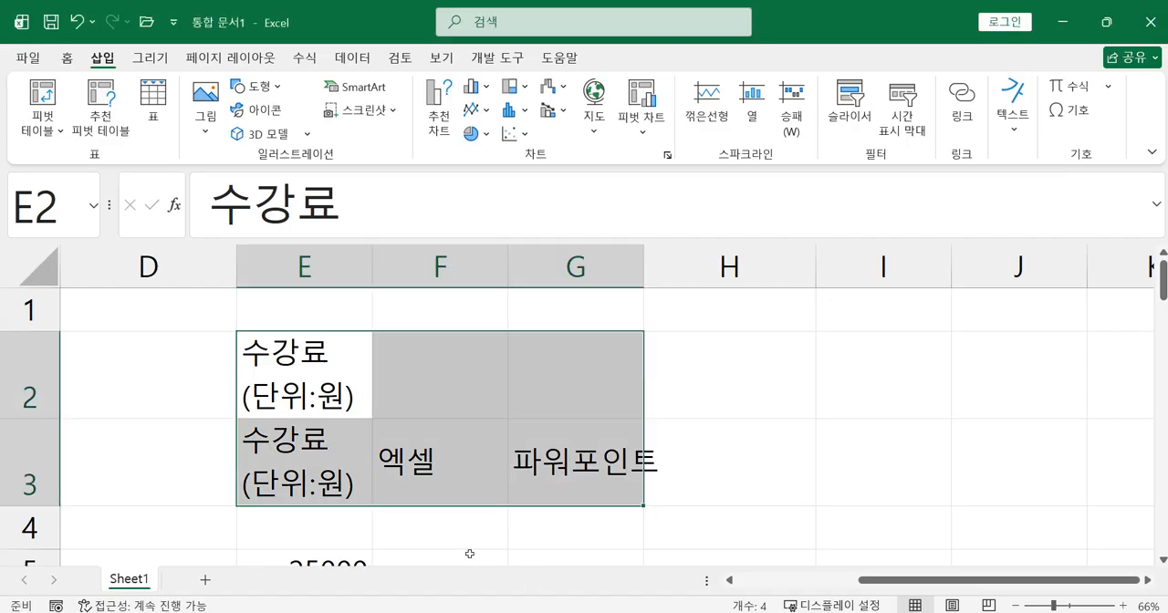
click(701, 498)
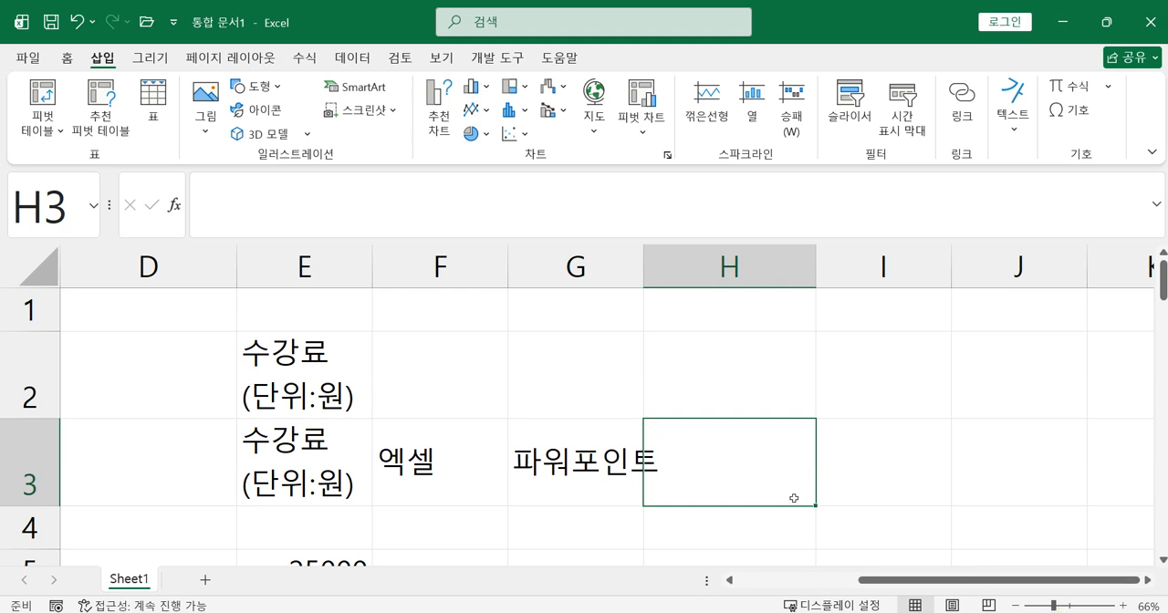
click(28, 58)
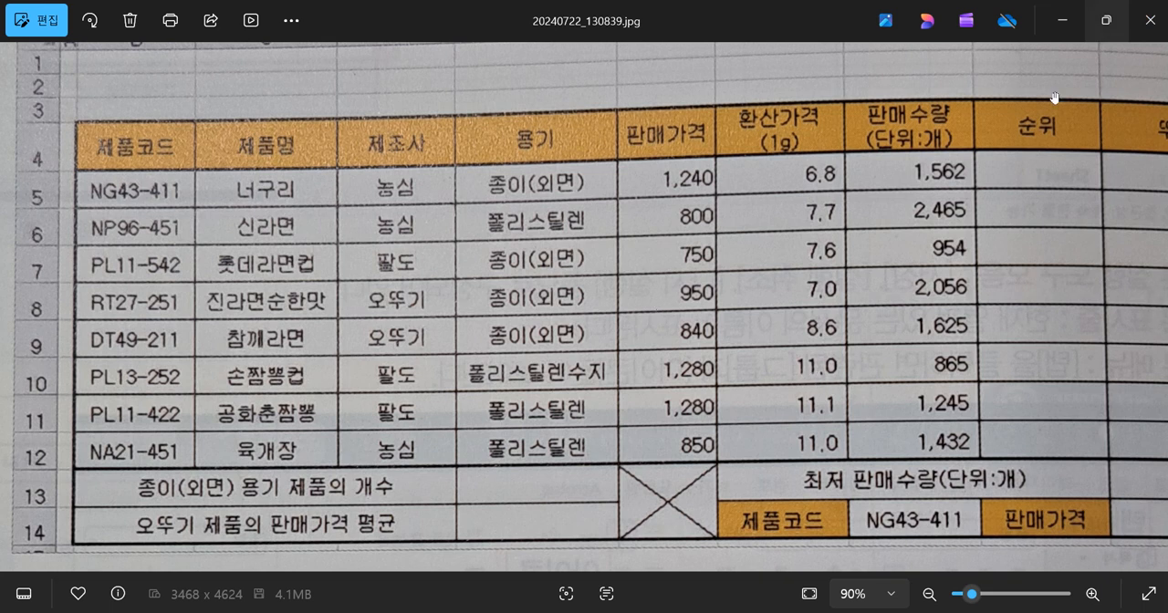
click(1063, 20)
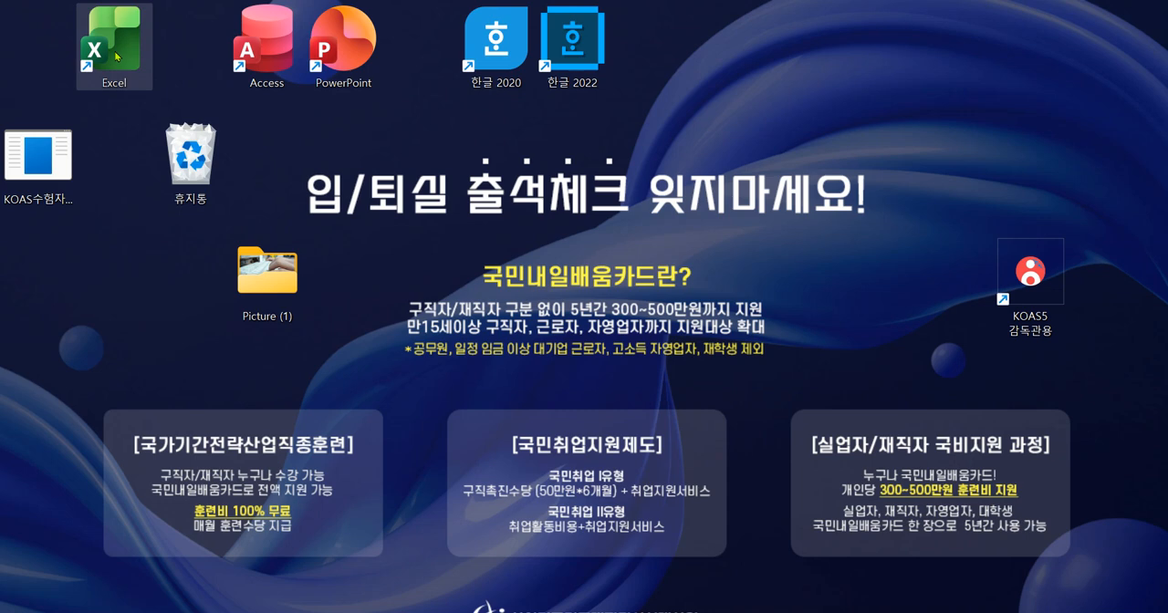
double_click(117, 54)
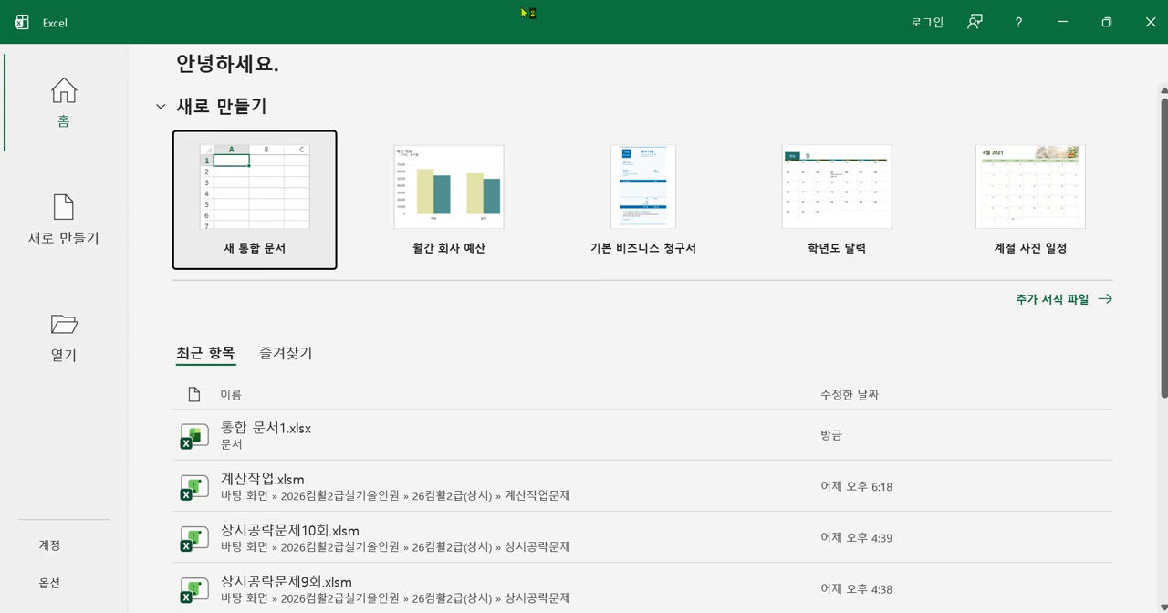
click(258, 215)
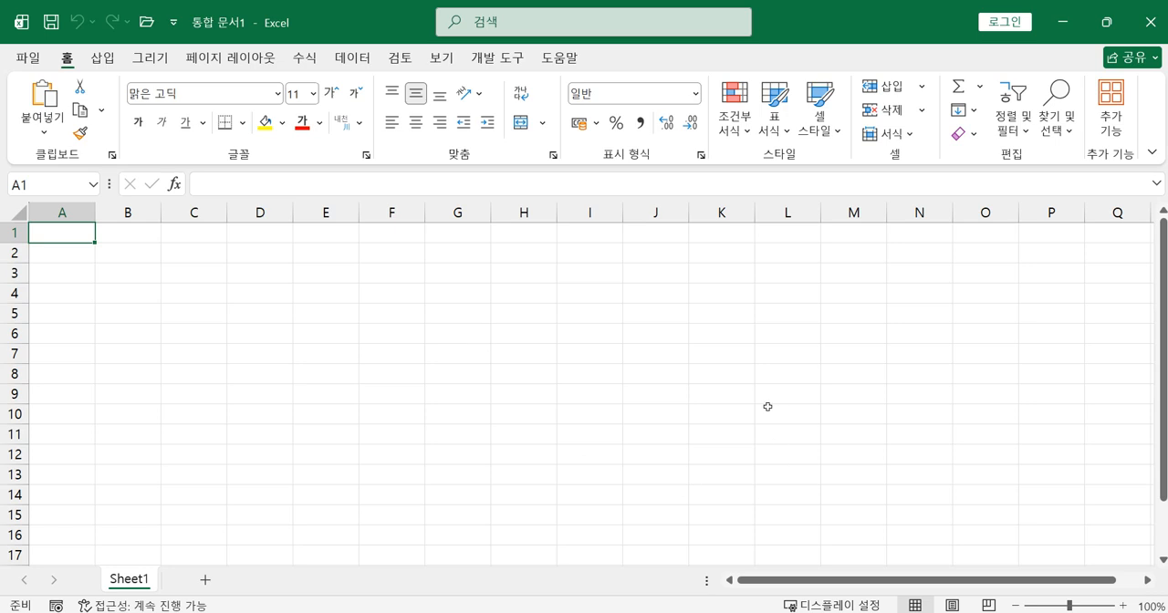
- Set the whole sheet's font to 굴림 and centre all cells horizontally, following the exercise photo's conditions
scroll(768, 406, up, 3)
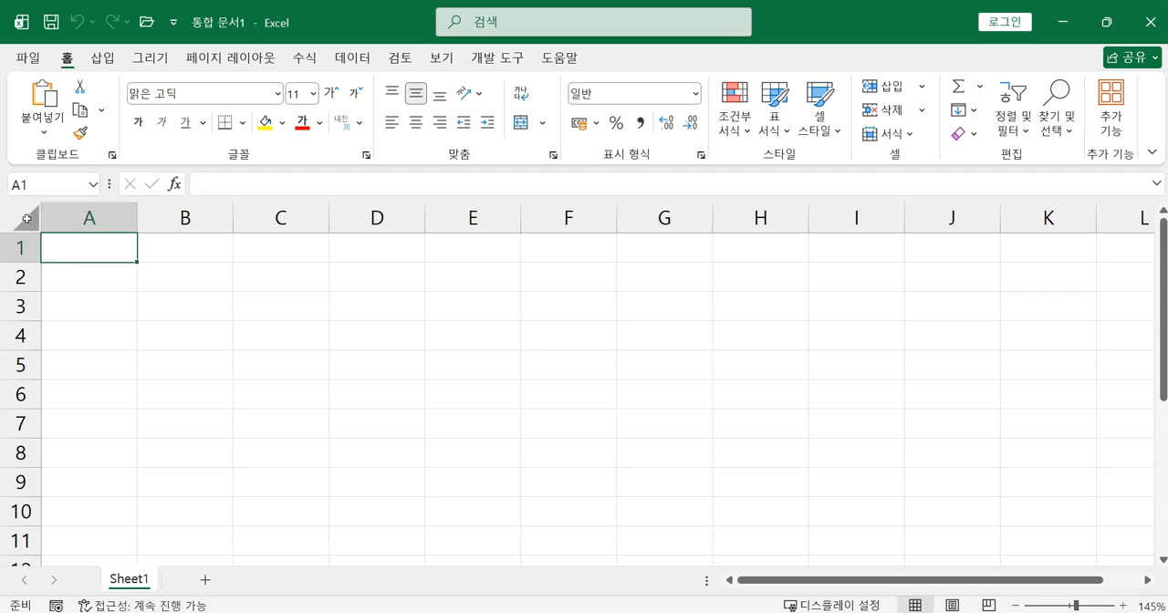
click(27, 219)
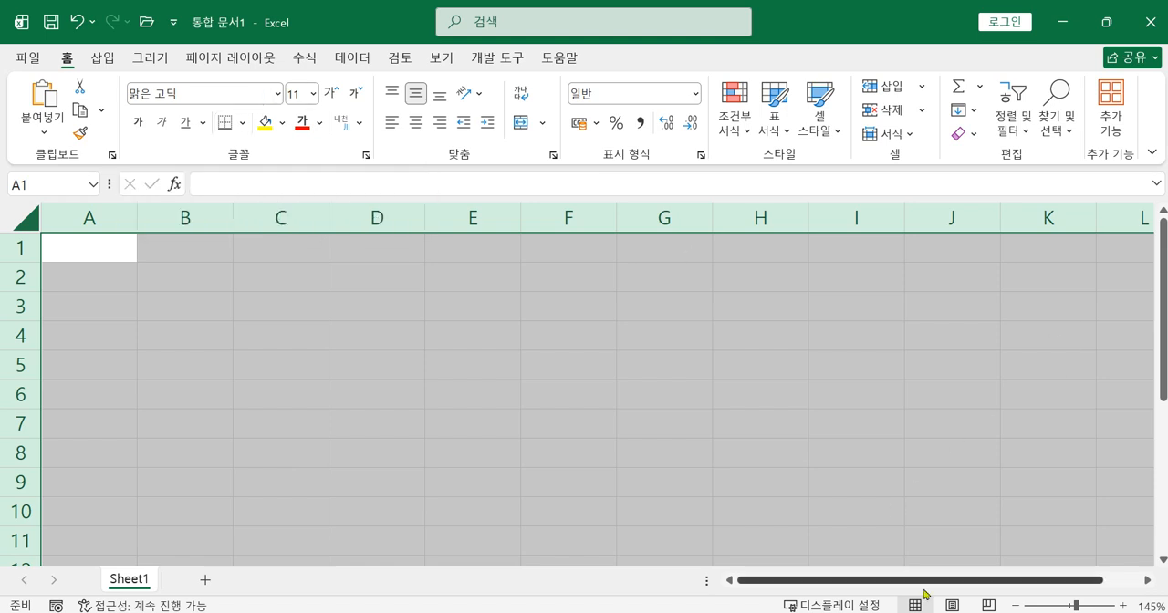
key(alt+Tab)
drag(480, 426, 503, 157)
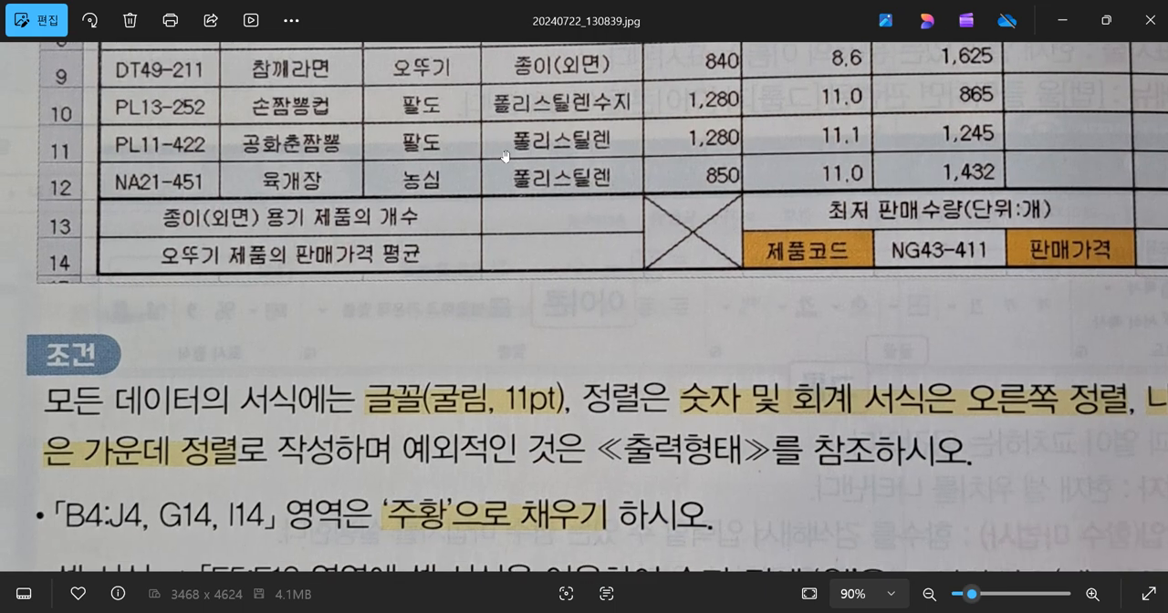
drag(475, 287, 485, 233)
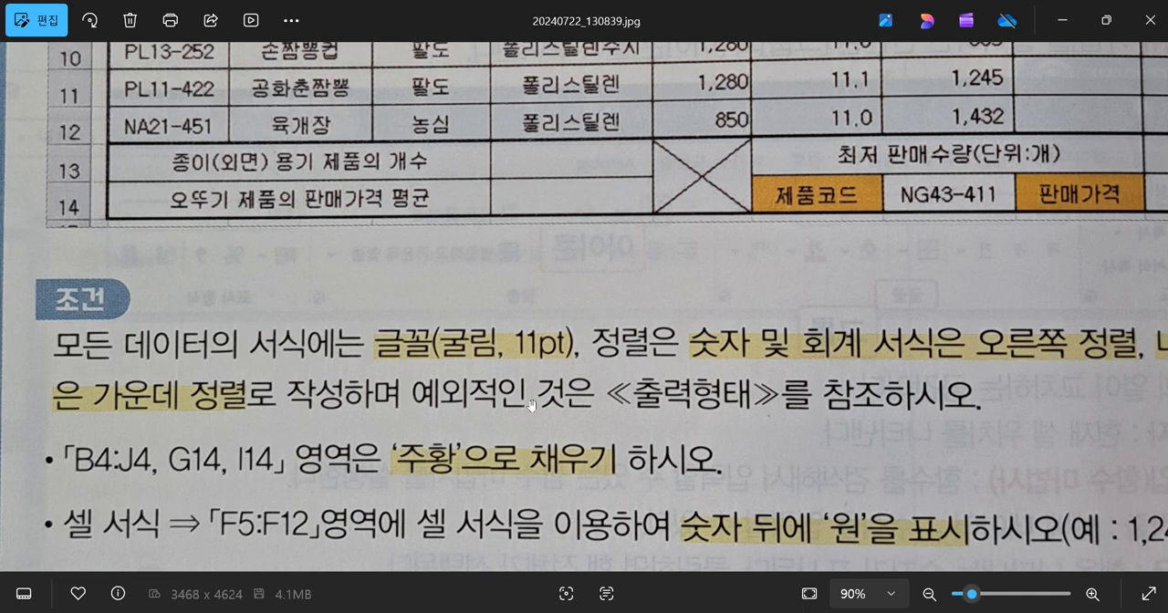
click(1062, 20)
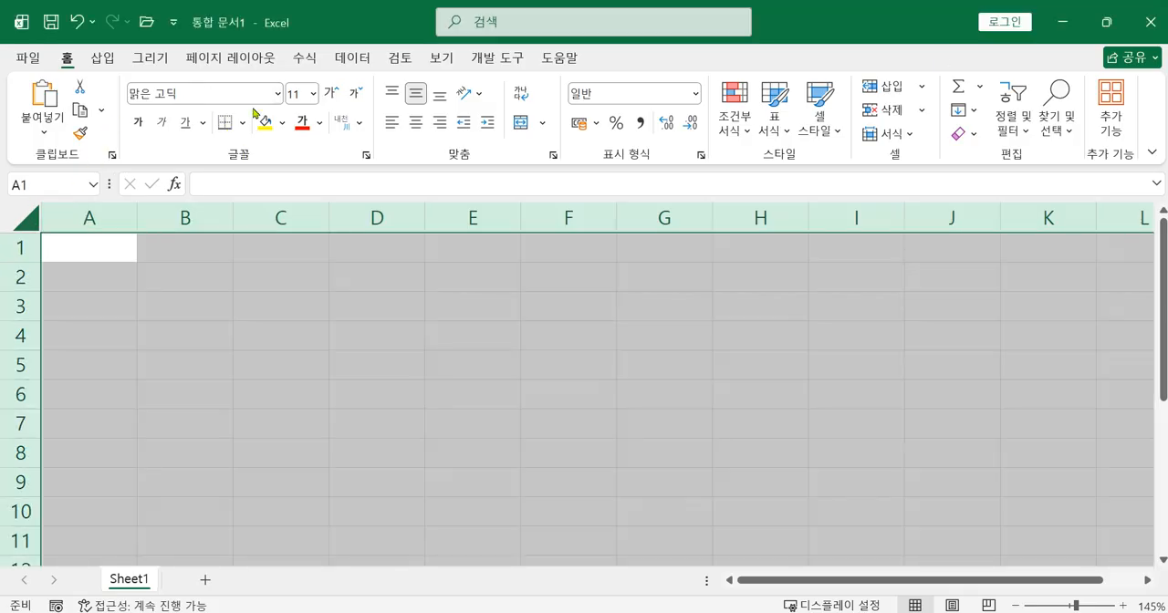
click(276, 95)
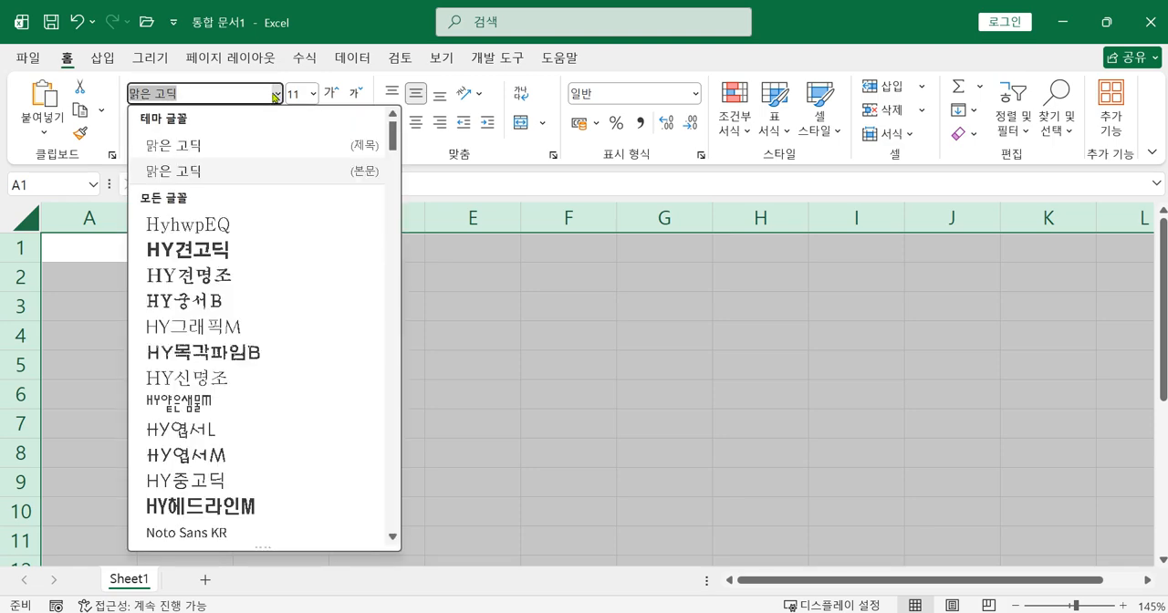
scroll(256, 360, down, 2)
scroll(257, 365, down, 4)
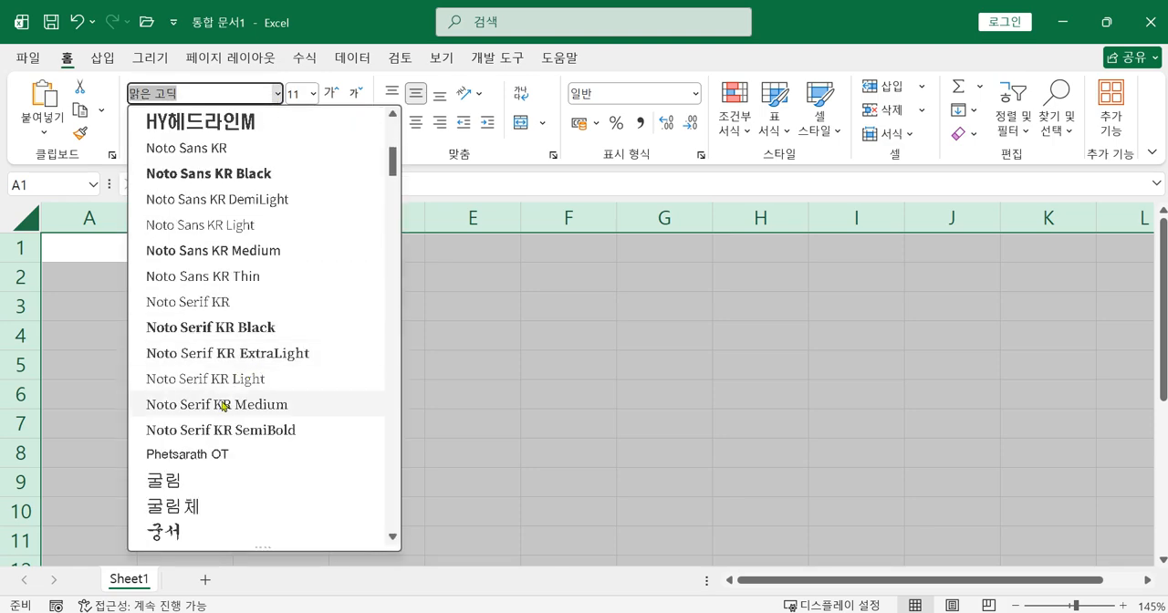
click(201, 404)
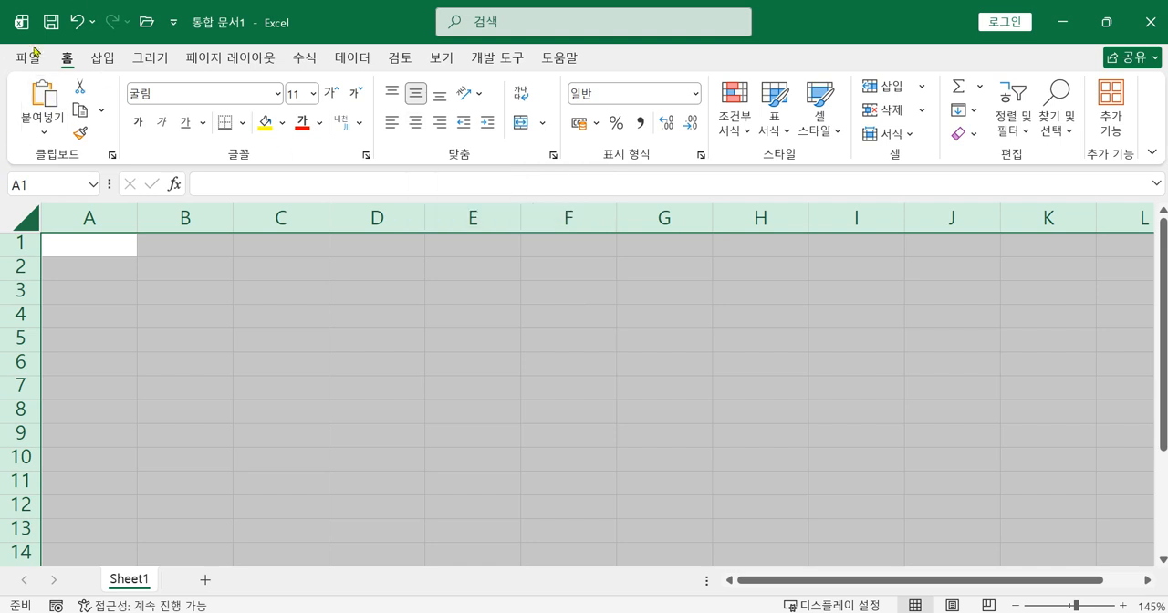
click(415, 122)
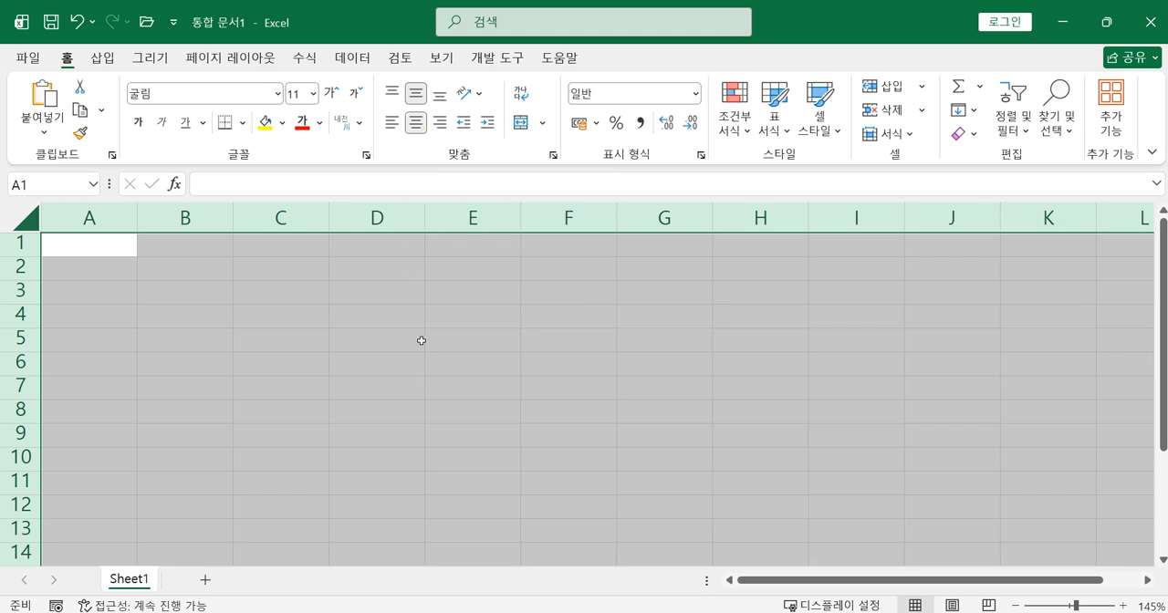
- Examine the 답안 작성요령 section of the exam PDF 엑셀(A형)_문제지.pdf for the column A width rule
click(85, 218)
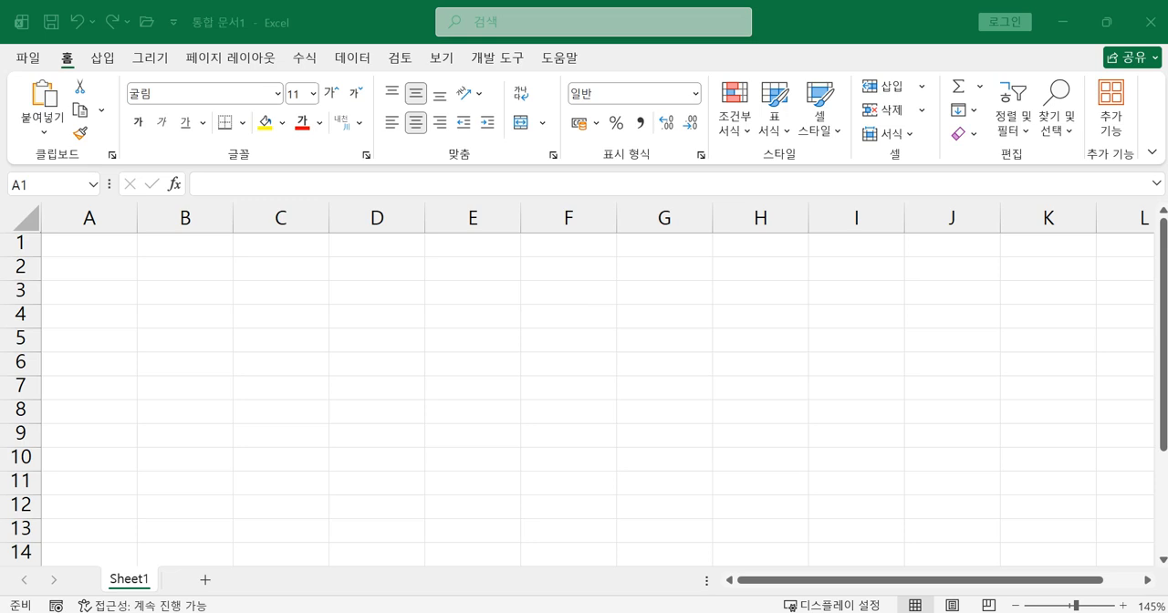
drag(1167, 197, 780, 106)
double_click(781, 105)
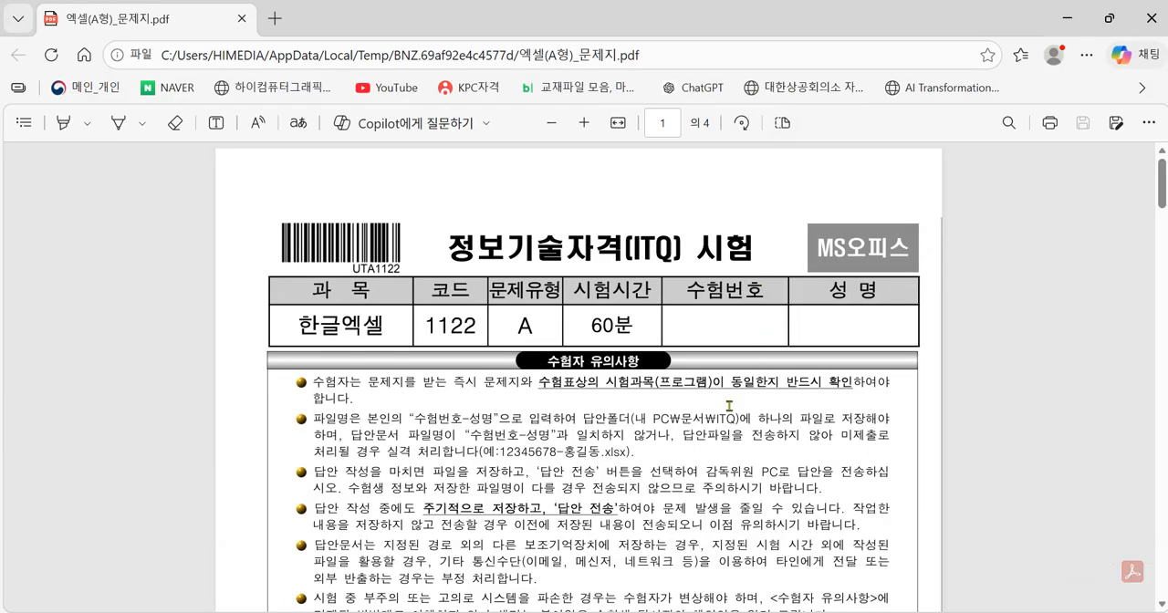
scroll(712, 427, down, 1)
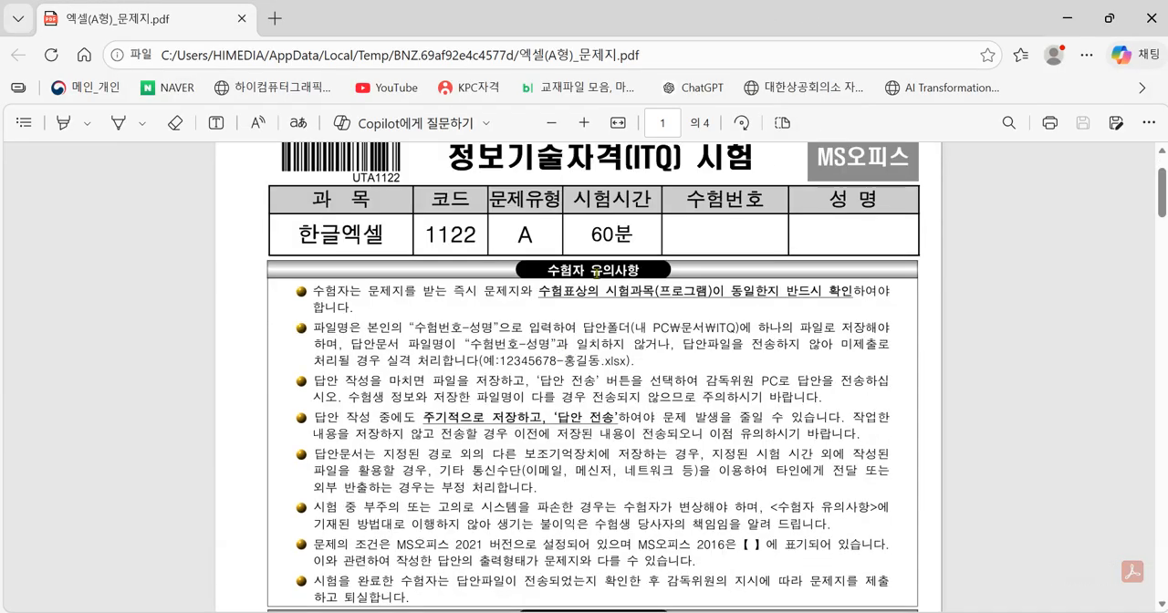
scroll(772, 393, up, 3)
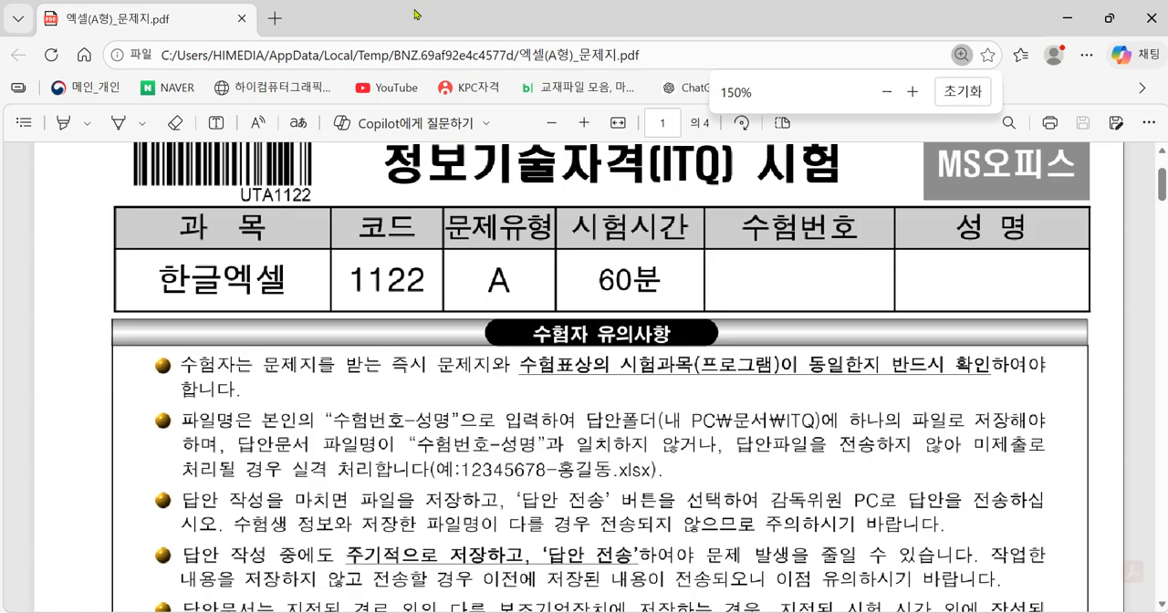
scroll(682, 399, down, 6)
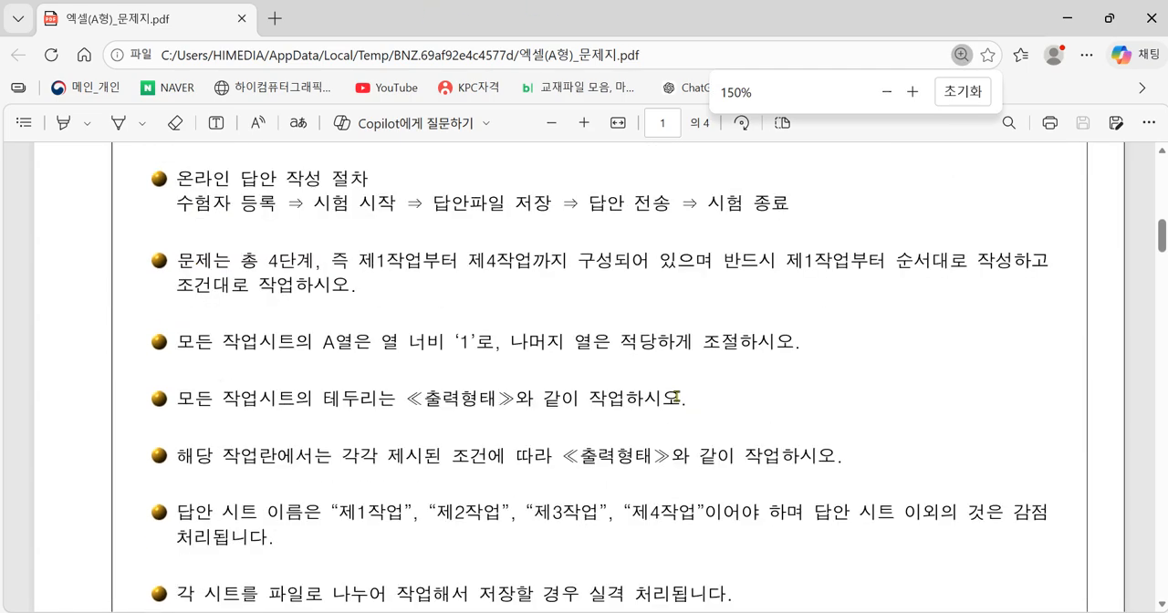
scroll(630, 365, up, 2)
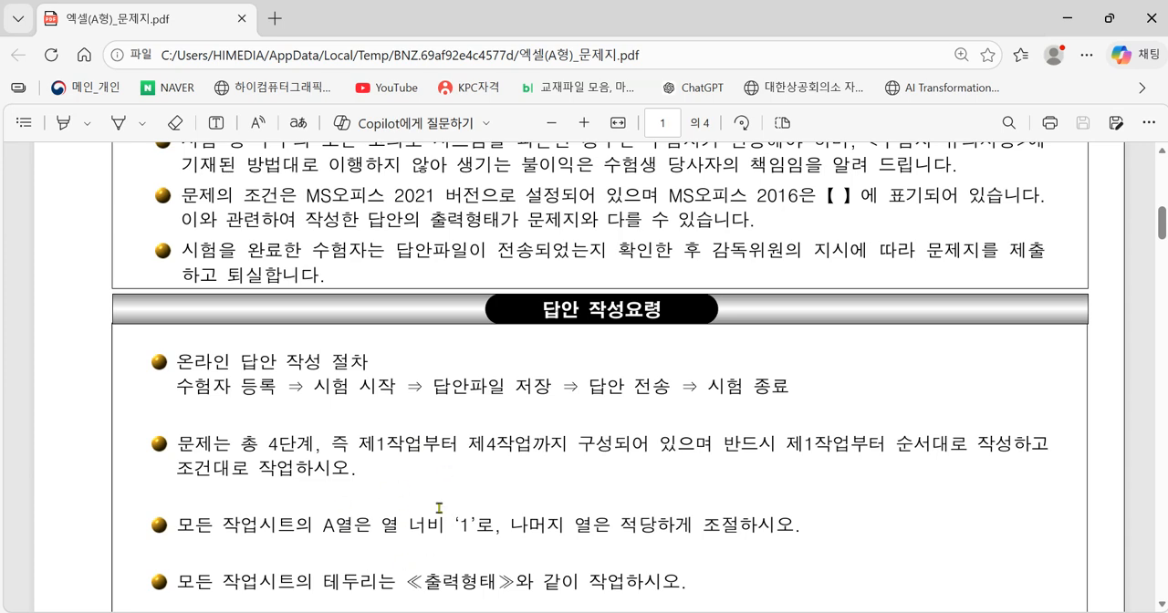
scroll(591, 493, down, 1)
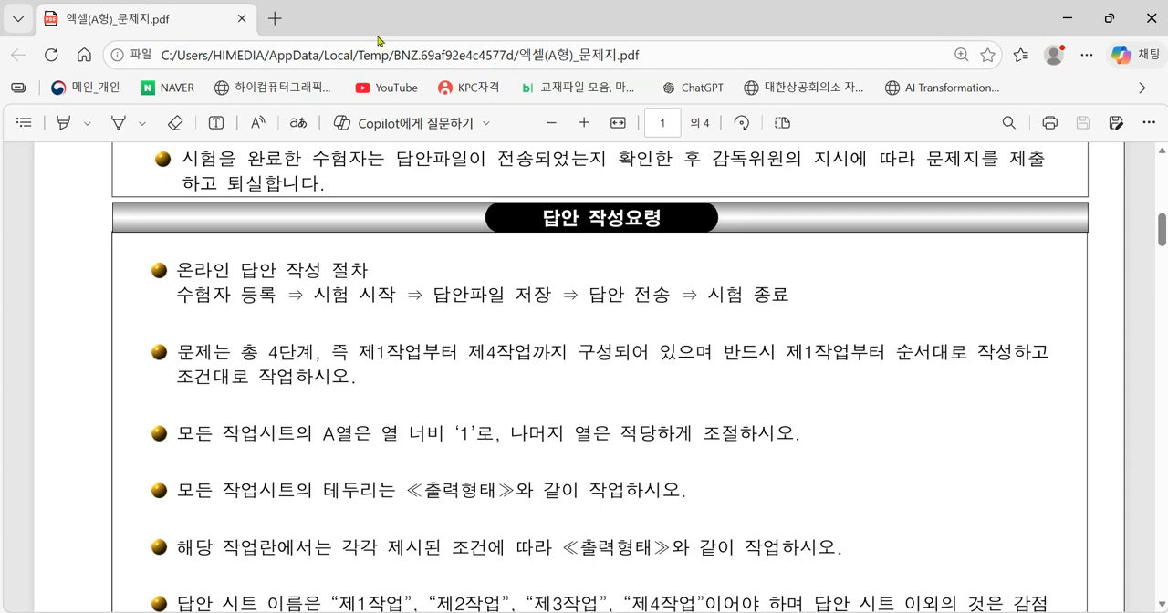
key(ctrl+plus)
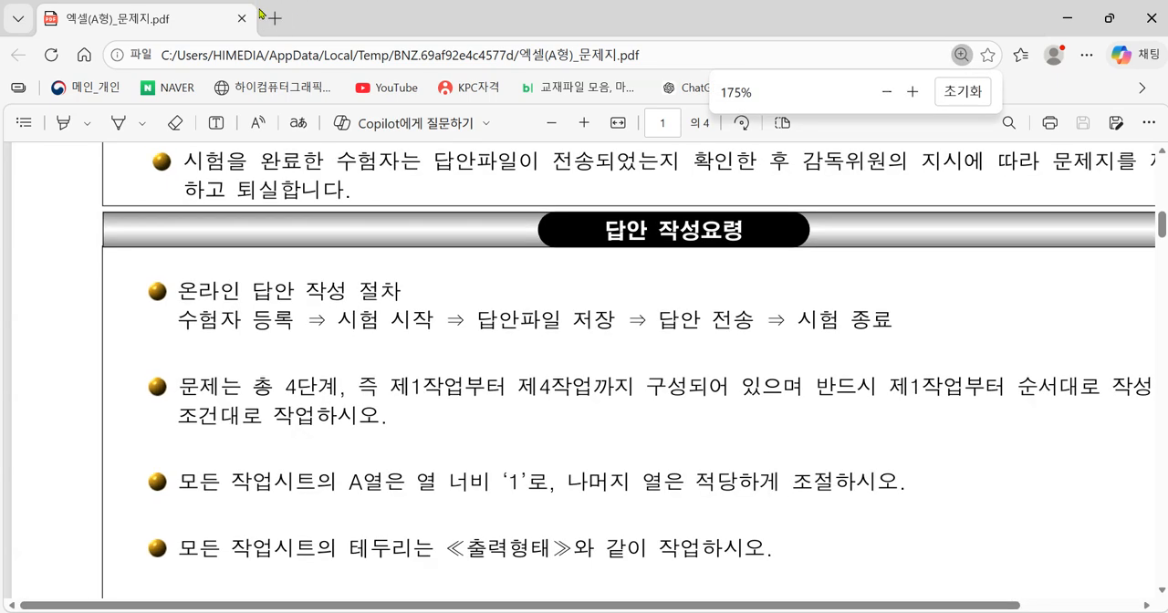
key(ctrl+plus)
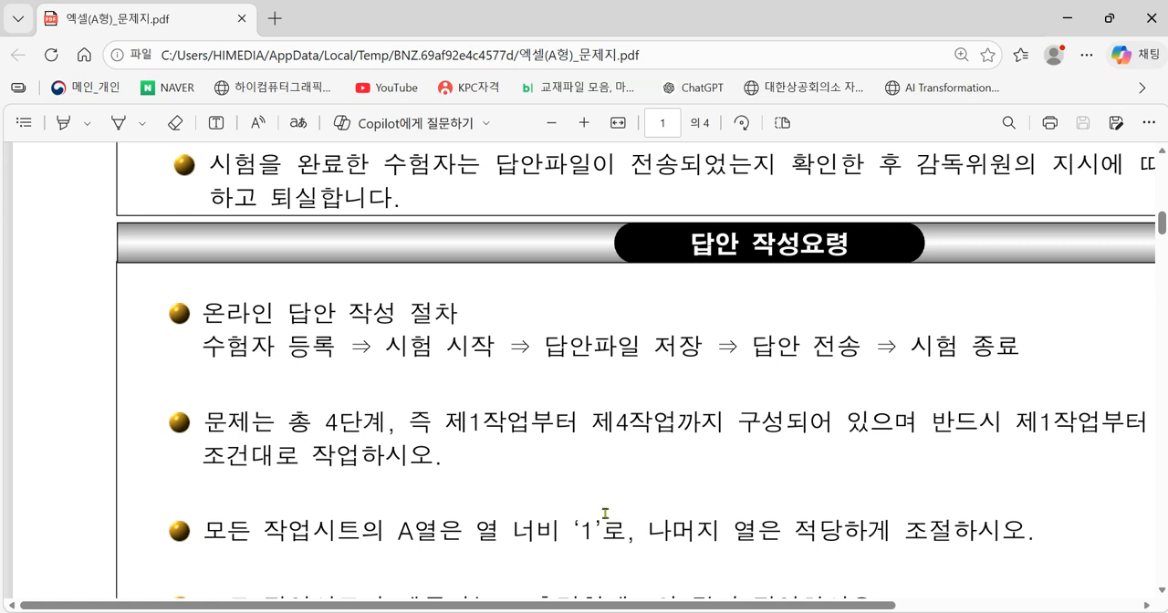
click(1066, 22)
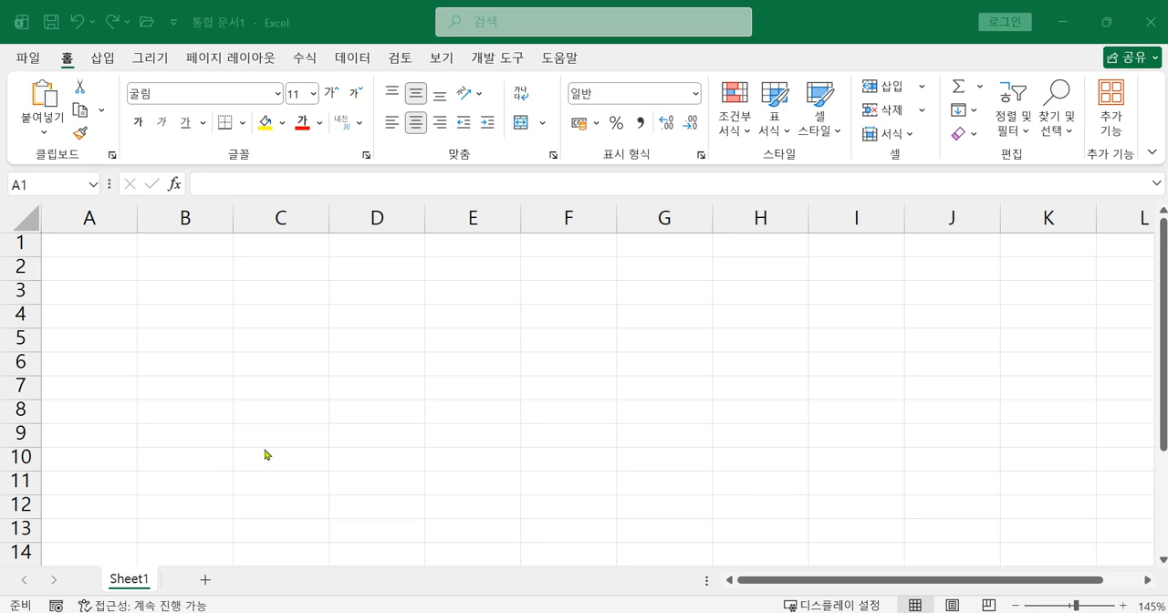
- Try narrowing column A freehand to a width of about 1.88, and widen it again
click(91, 223)
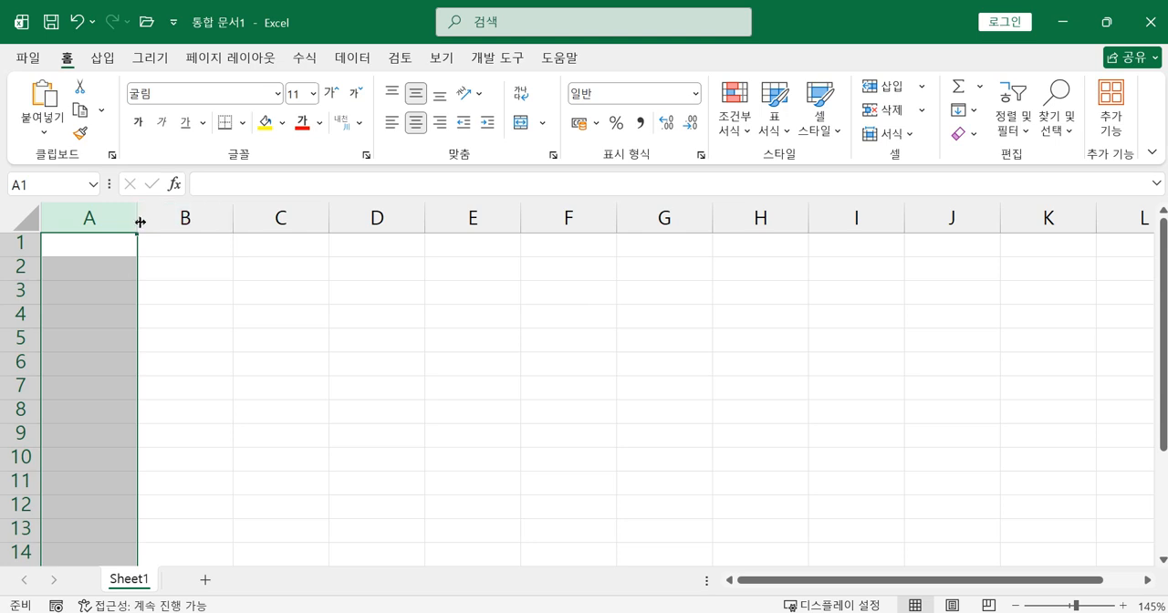
drag(138, 221, 69, 219)
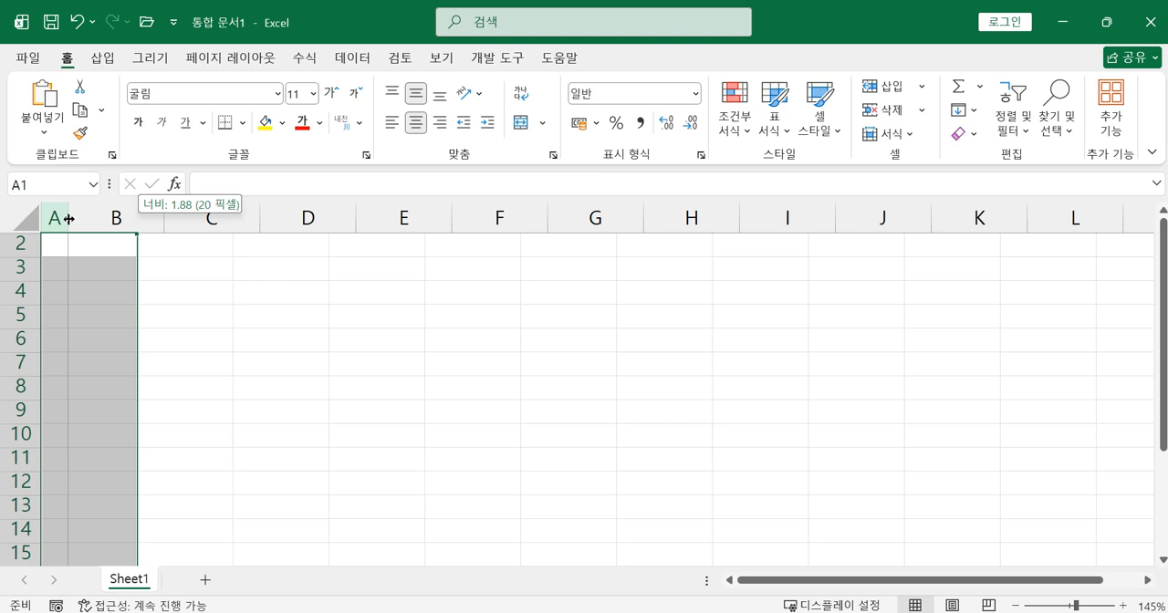
drag(69, 219, 145, 227)
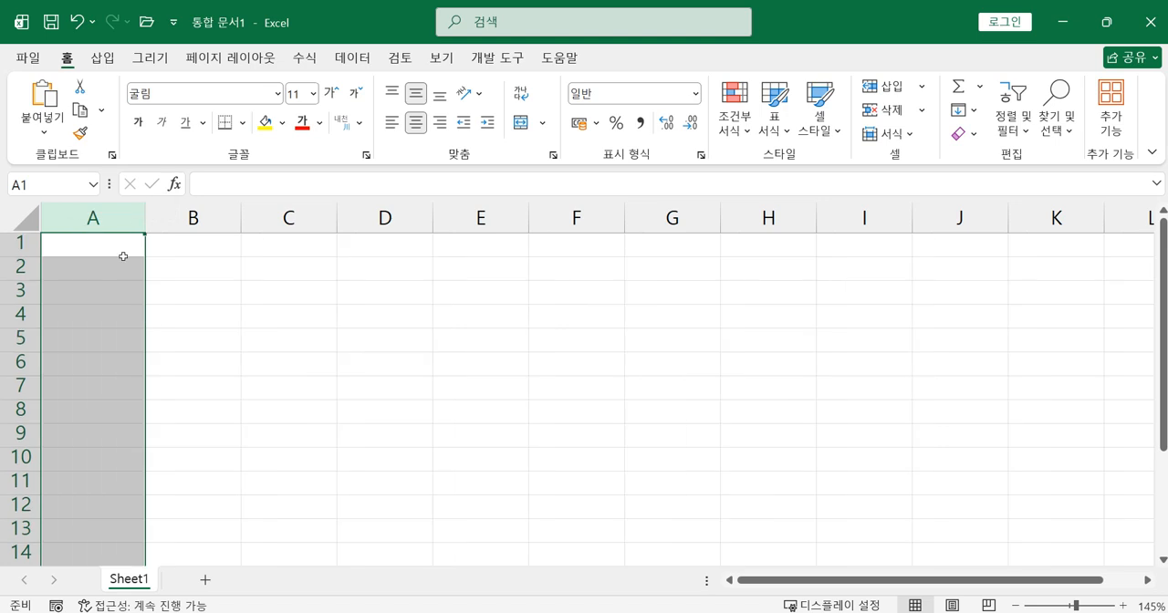
- Set the width of column A to exactly 1 using the column width dialog
click(95, 217)
click(909, 142)
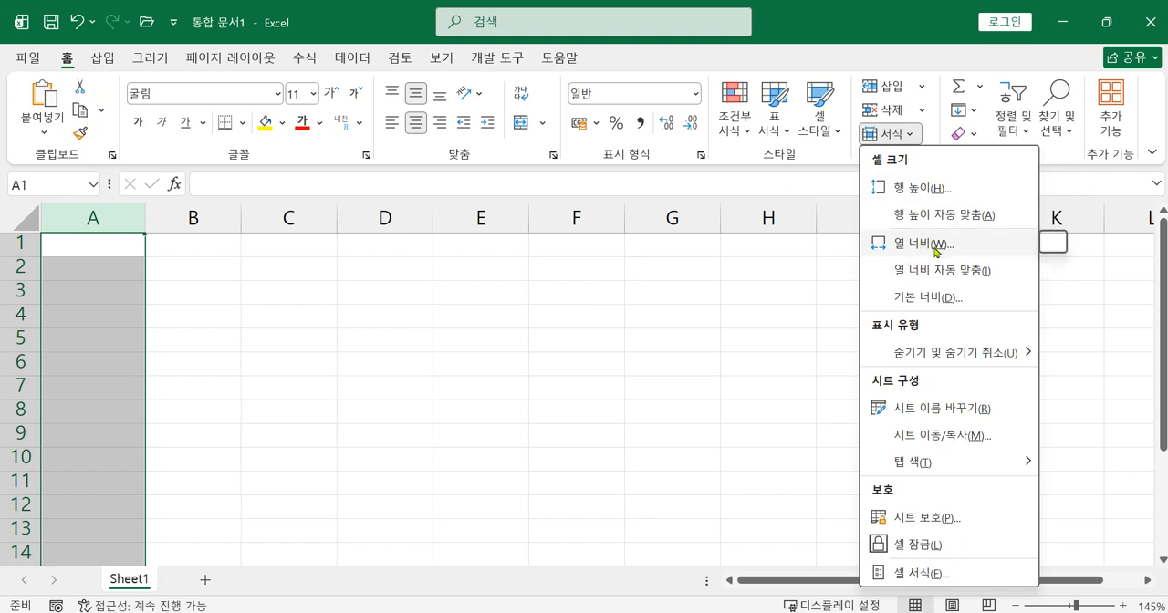
click(101, 217)
right_click(96, 221)
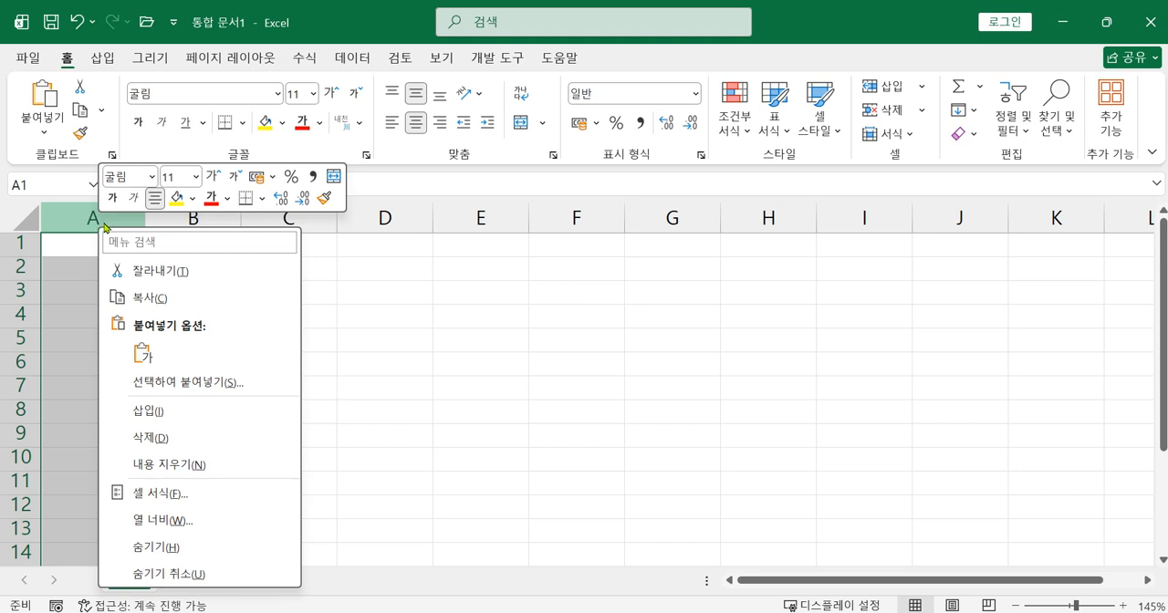
click(161, 520)
drag(144, 511, 388, 329)
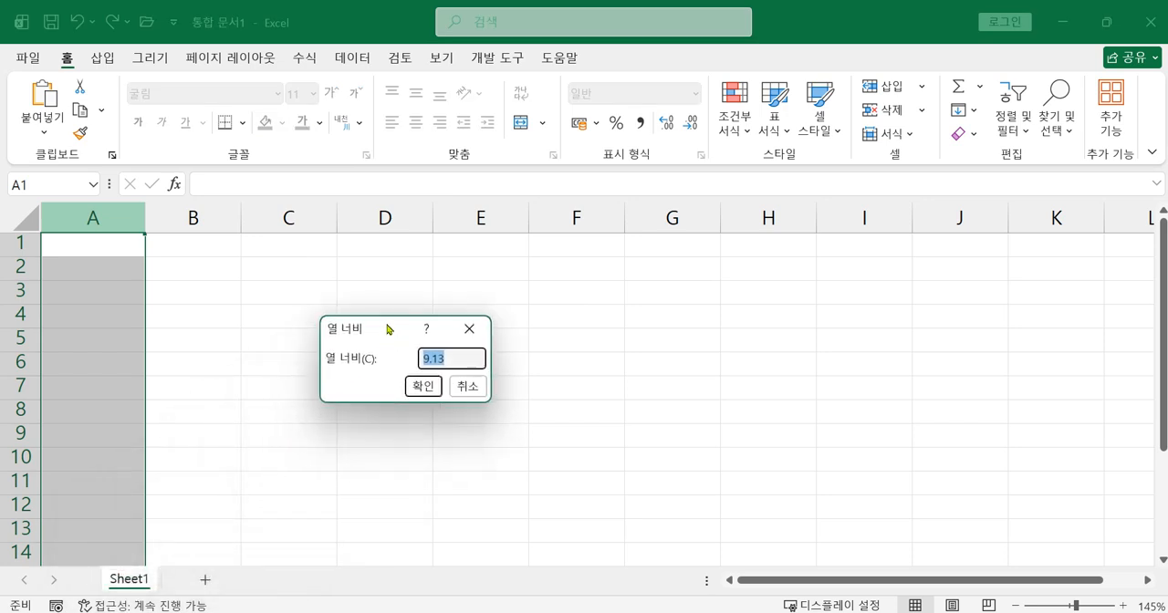
text(1)
click(424, 388)
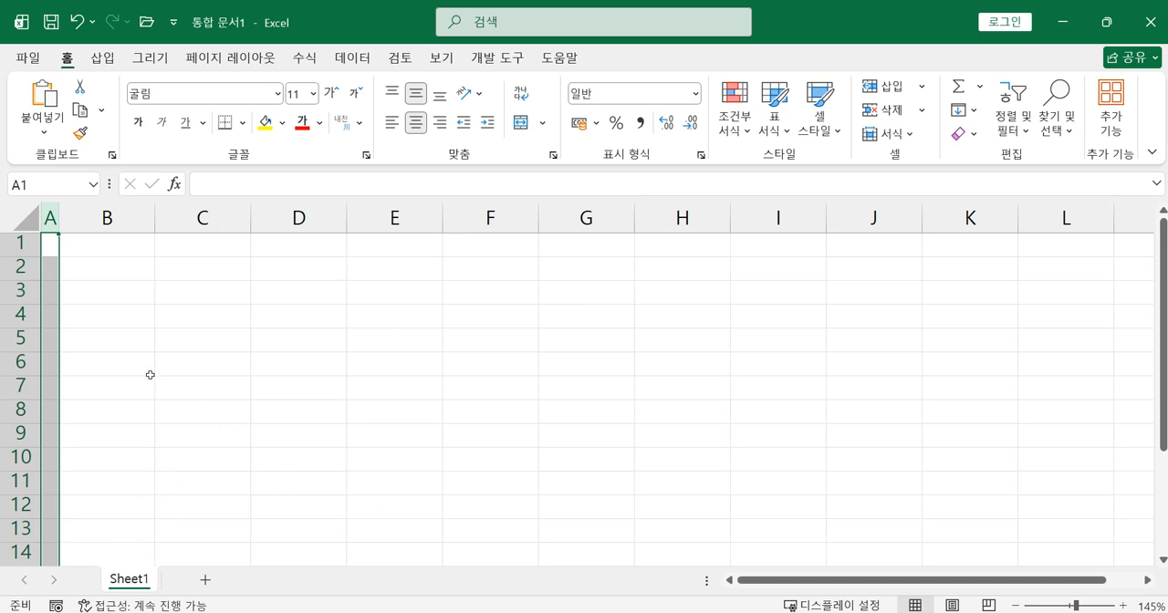
click(24, 226)
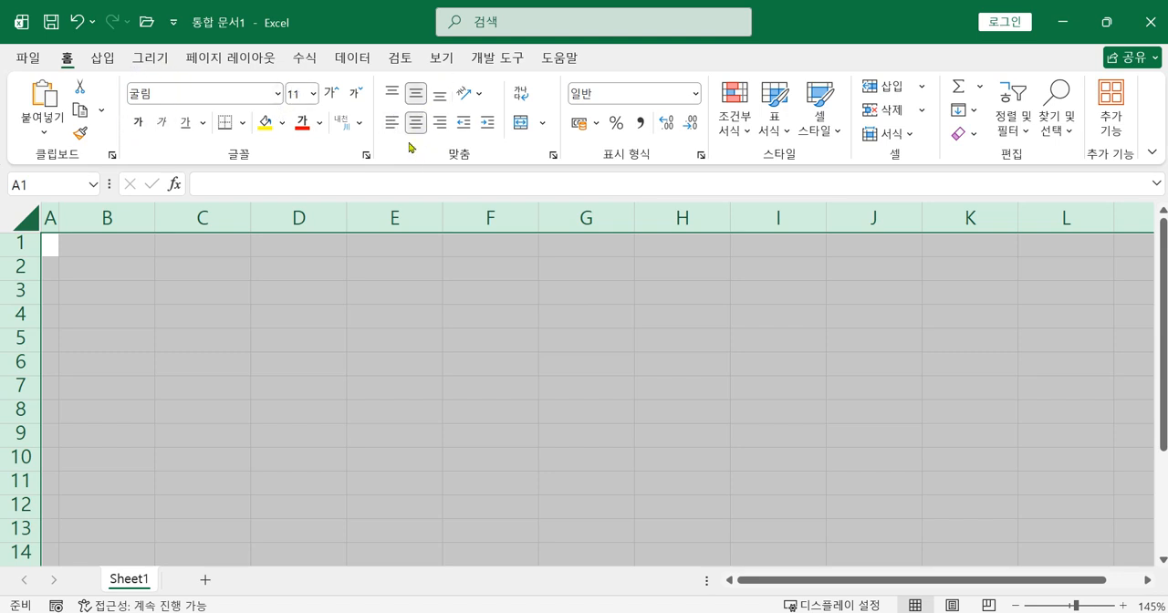
click(51, 218)
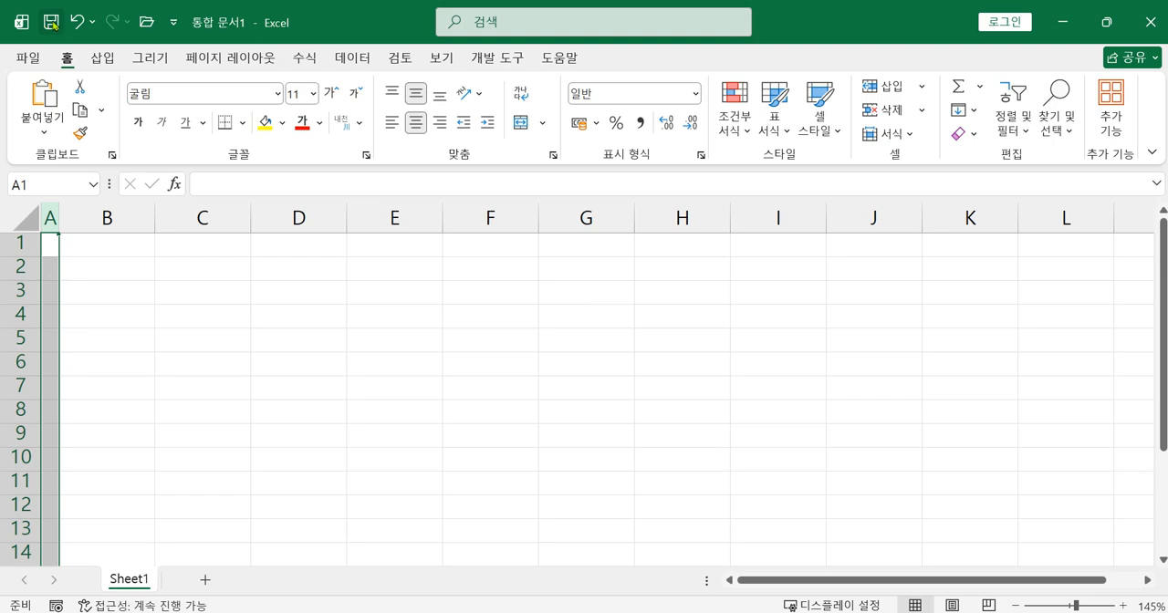
- Save the workbook in the 문서 folder as 20260310문서작성 in the Excel workbook (*.xlsx) format
click(27, 57)
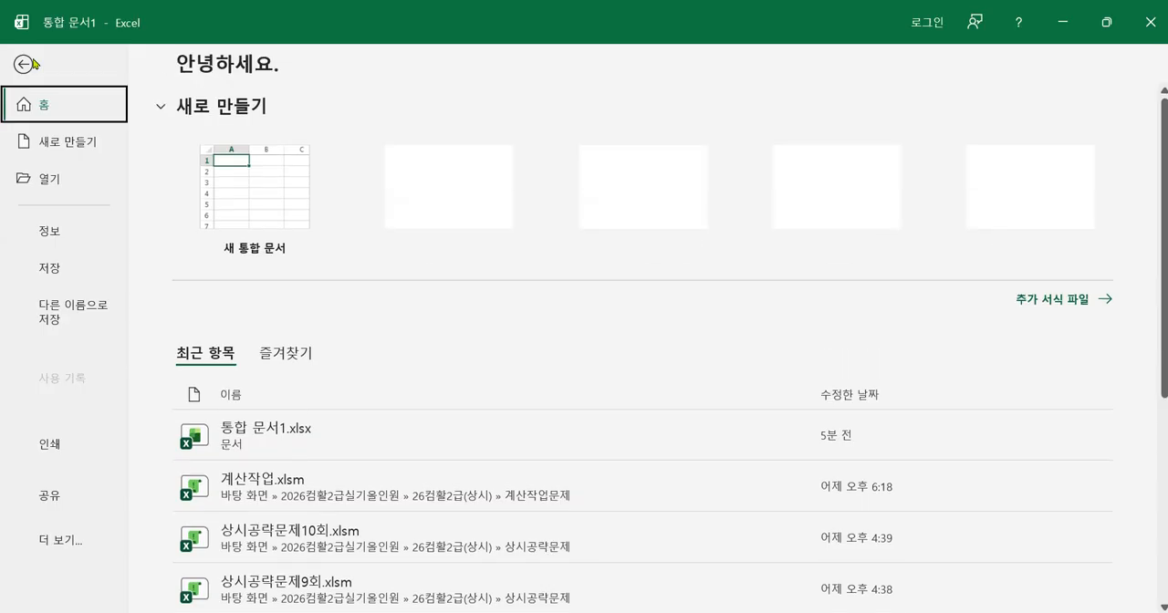
click(56, 276)
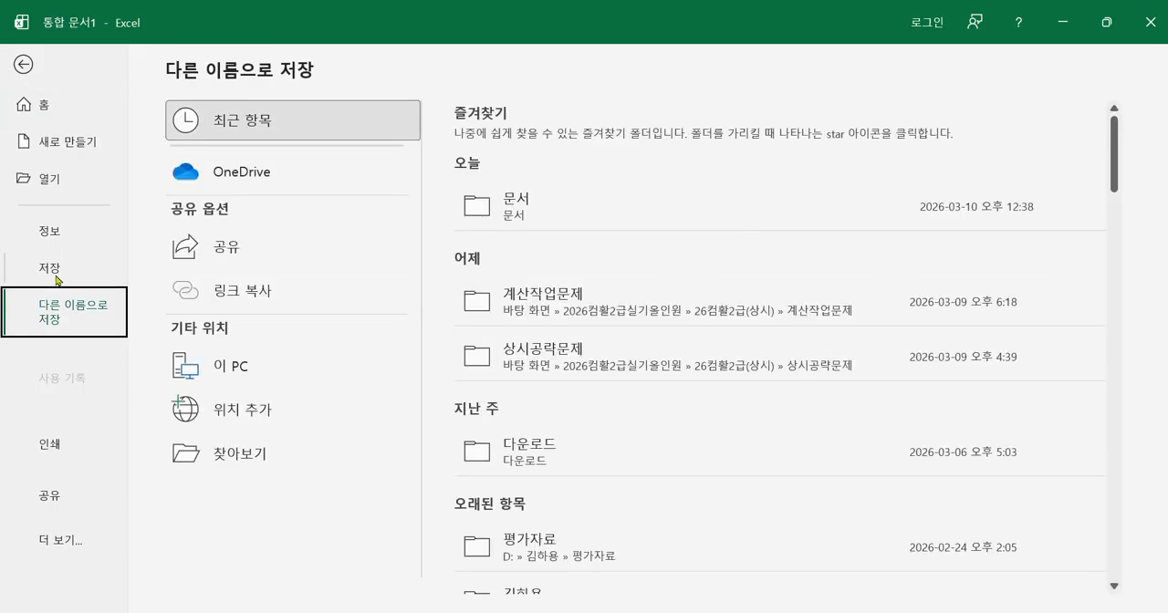
click(260, 460)
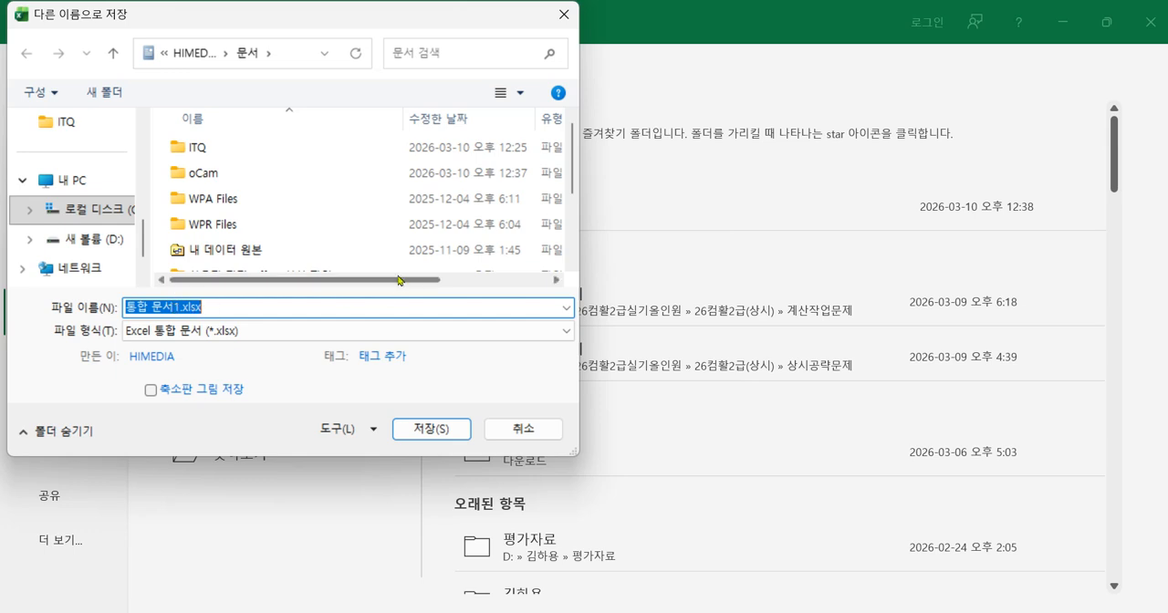
text(20260)
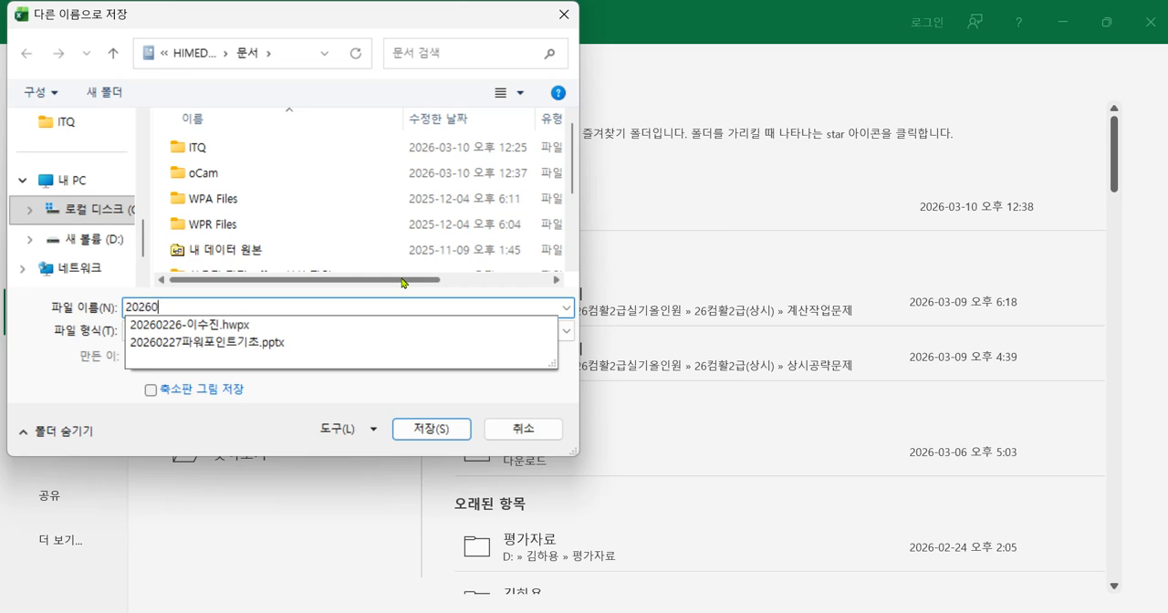
text(310)
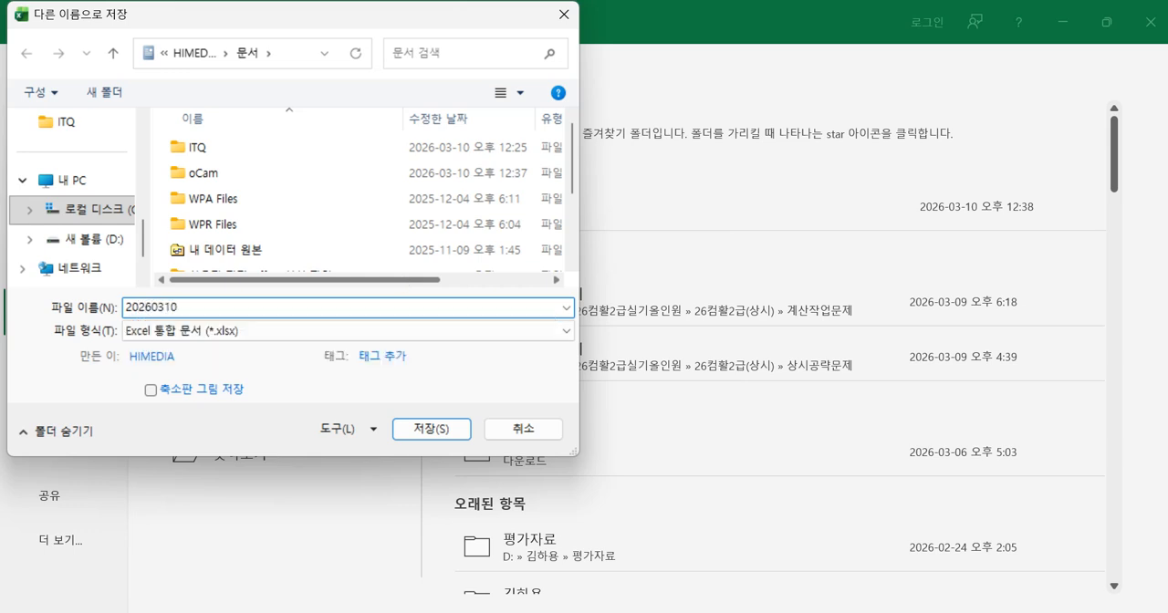
text(문서작성)
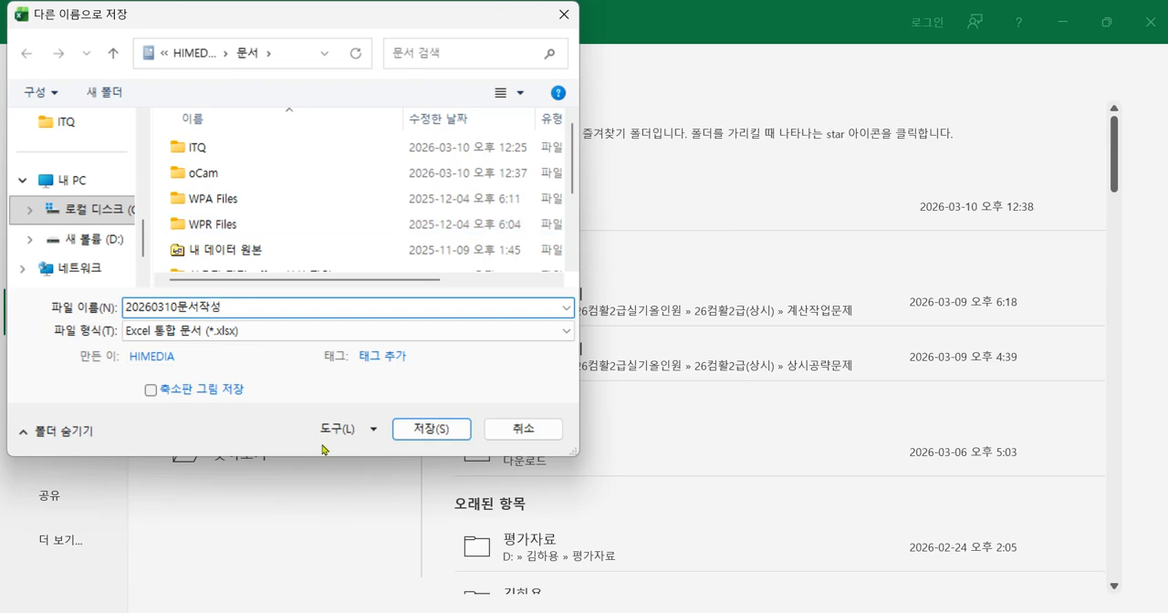
click(431, 428)
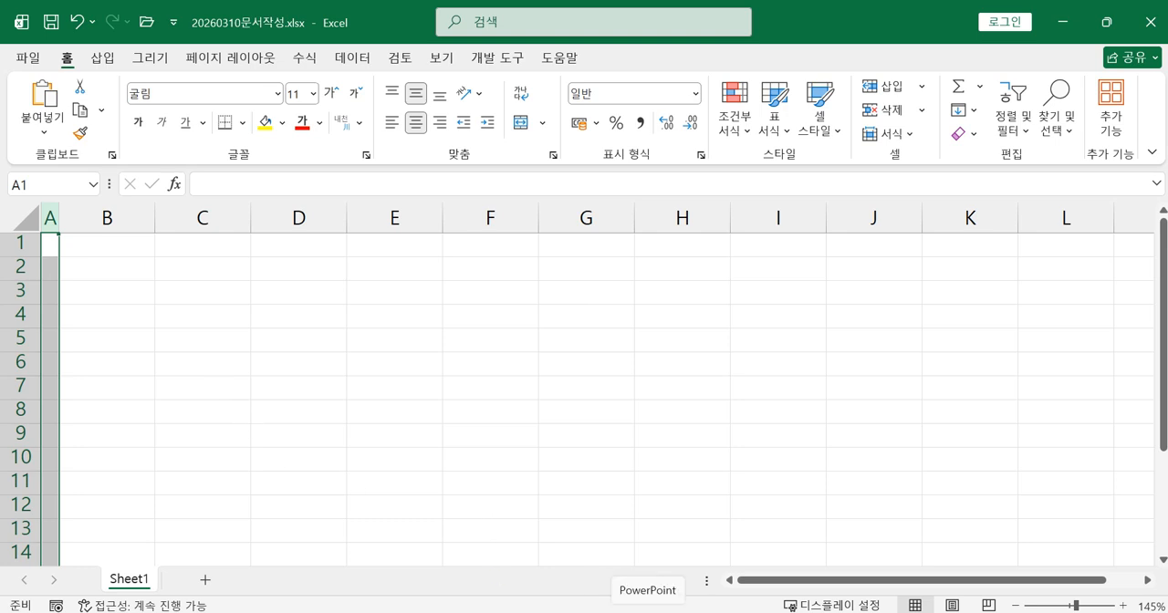
- Check the table's extent in the exercise photo and apply all borders to the matching range B4:J14
mouse_move(788, 603)
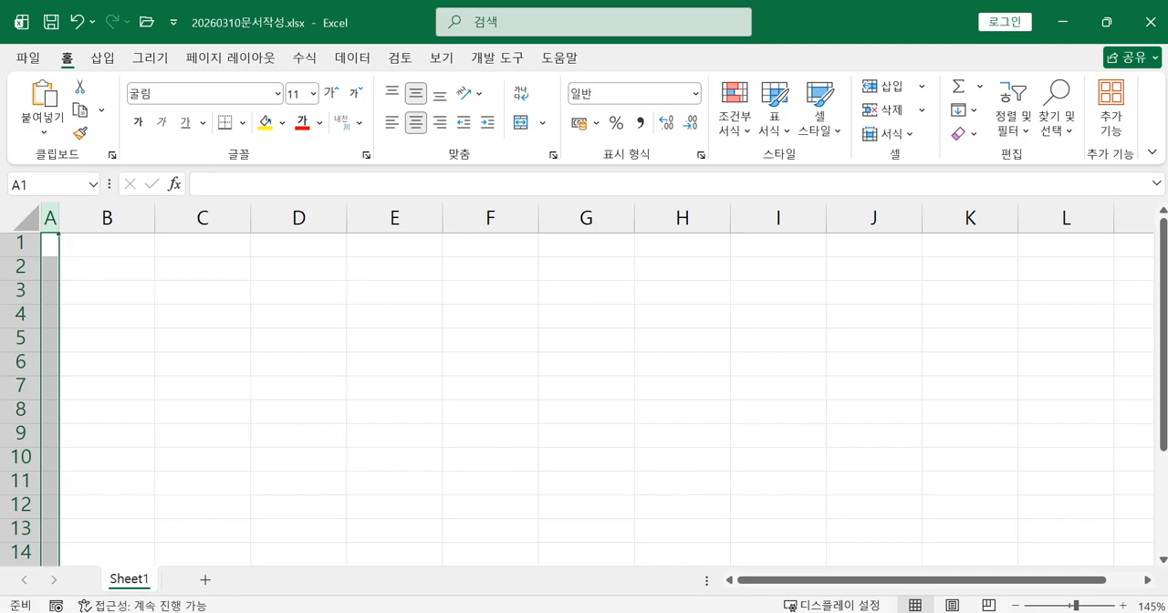
key(alt+Tab)
drag(686, 298, 631, 521)
drag(689, 394, 568, 474)
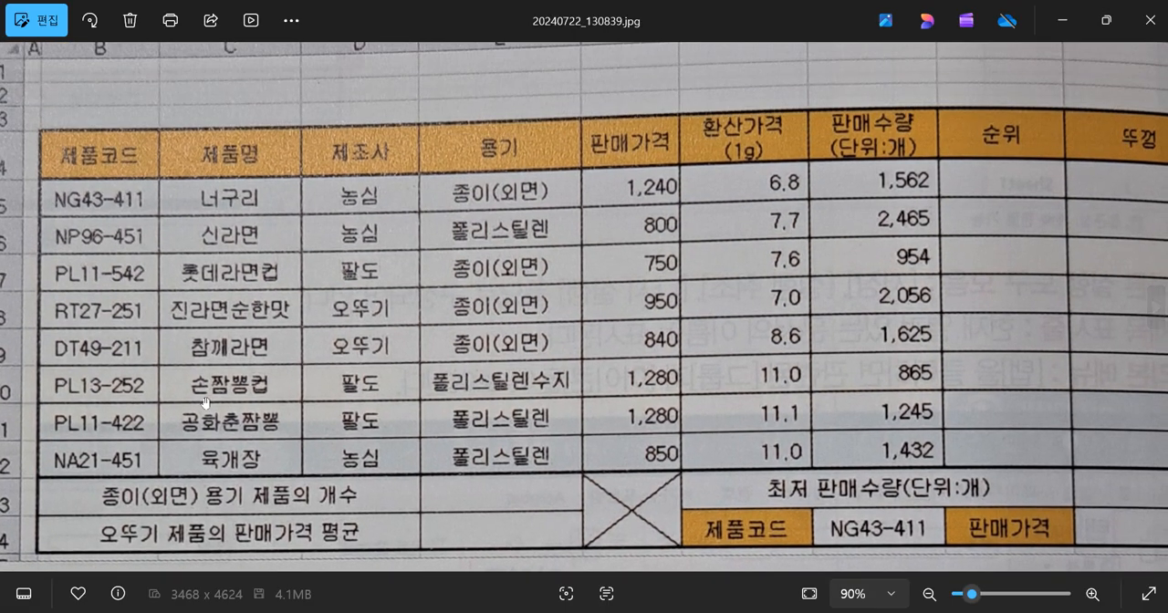
click(1062, 28)
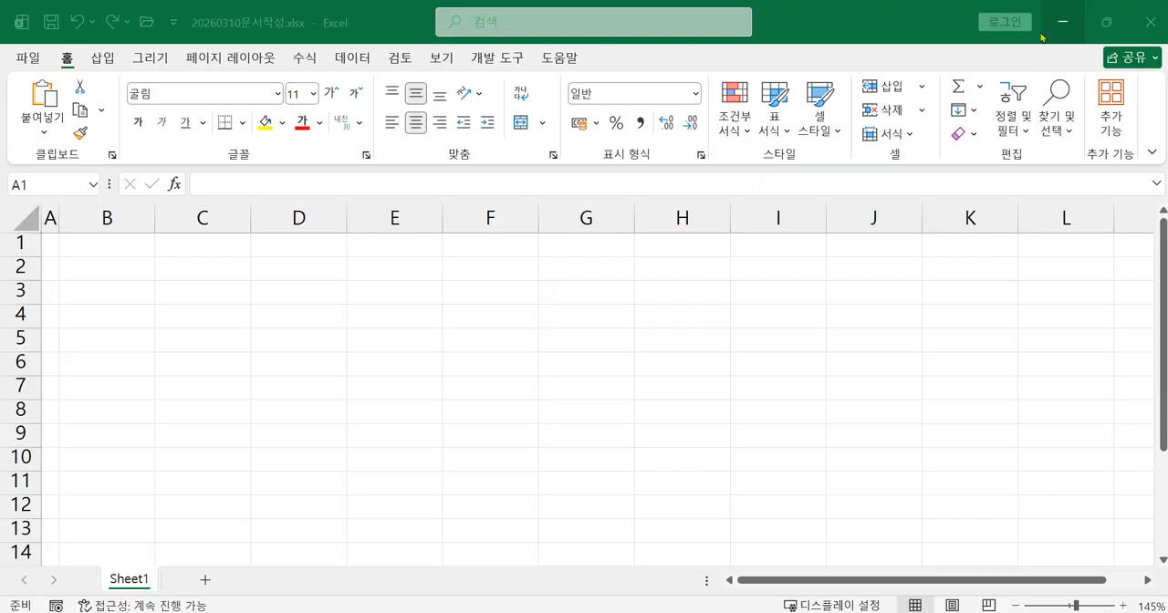
ctrl+scroll(438, 437, up, 2)
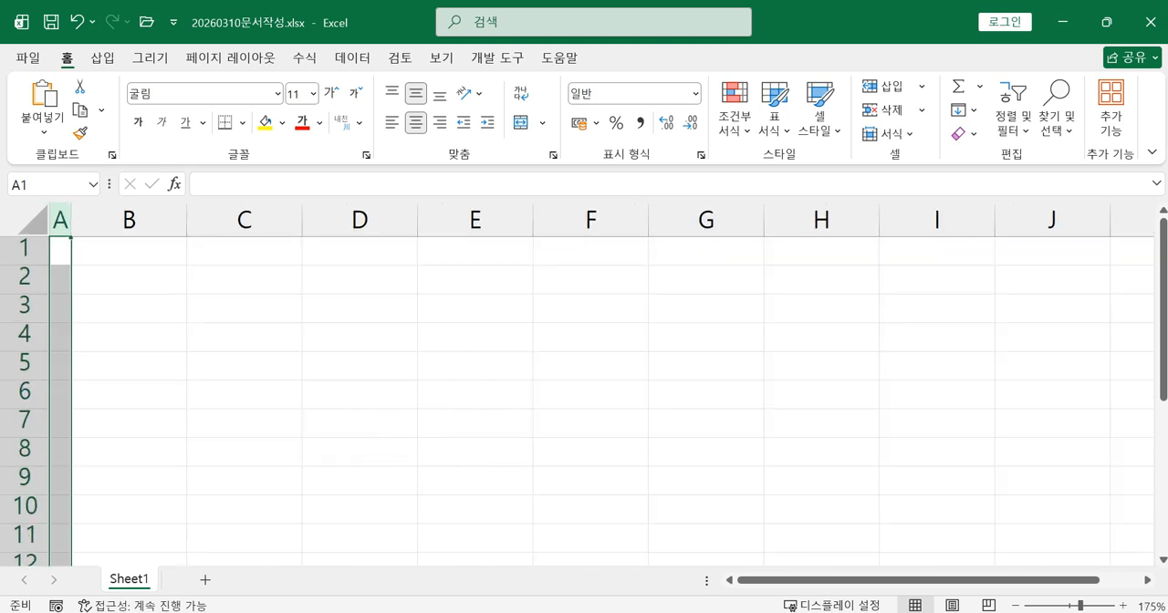
click(126, 333)
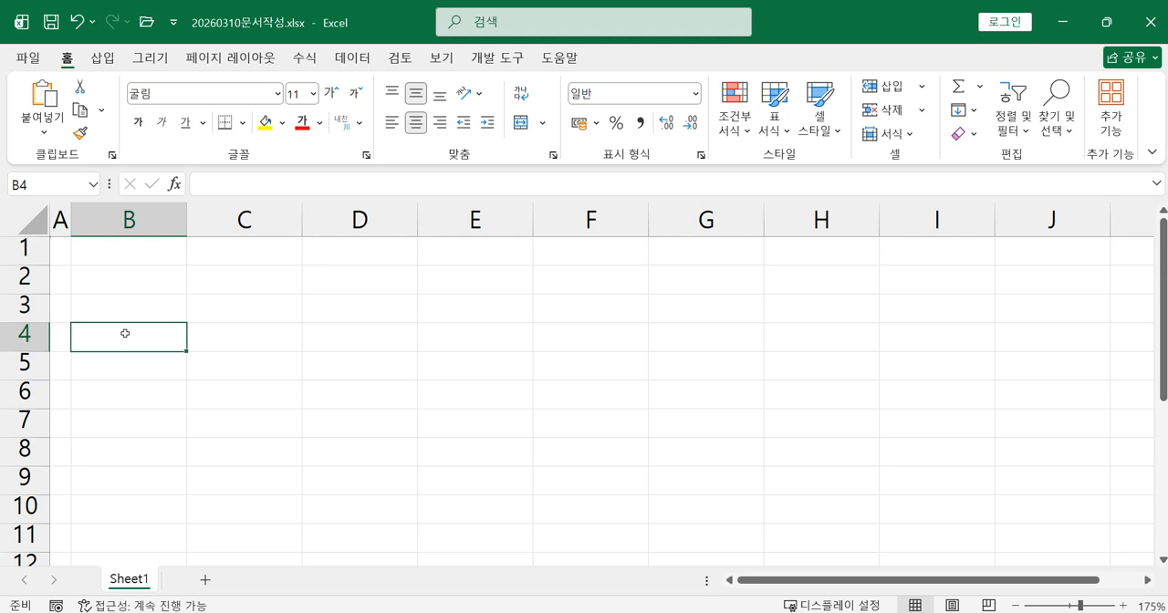
drag(125, 333, 1029, 530)
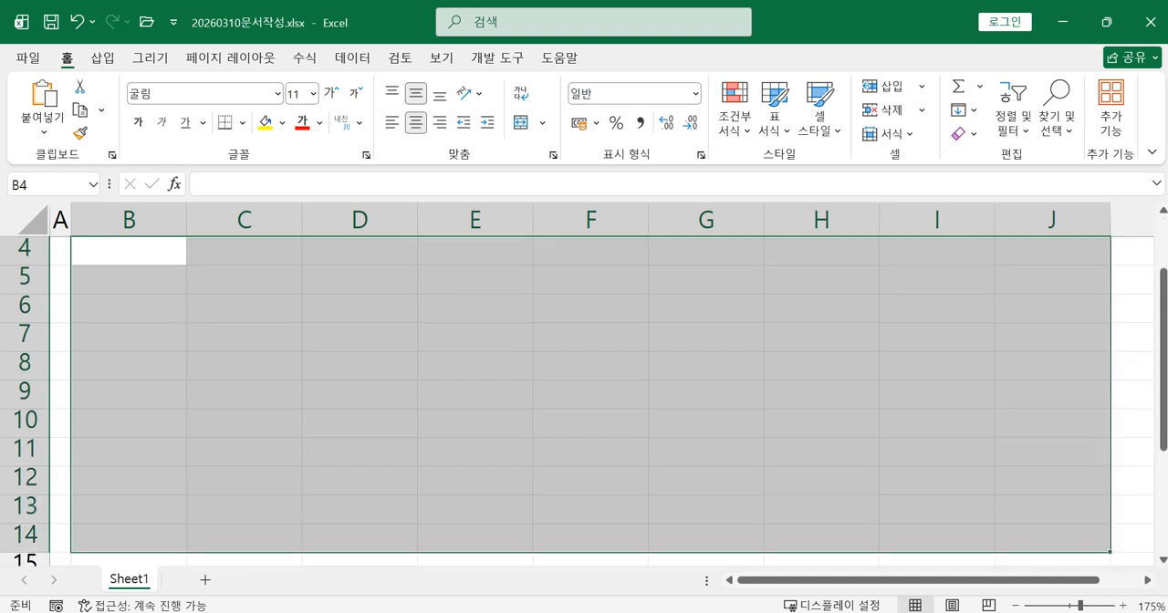
click(1067, 607)
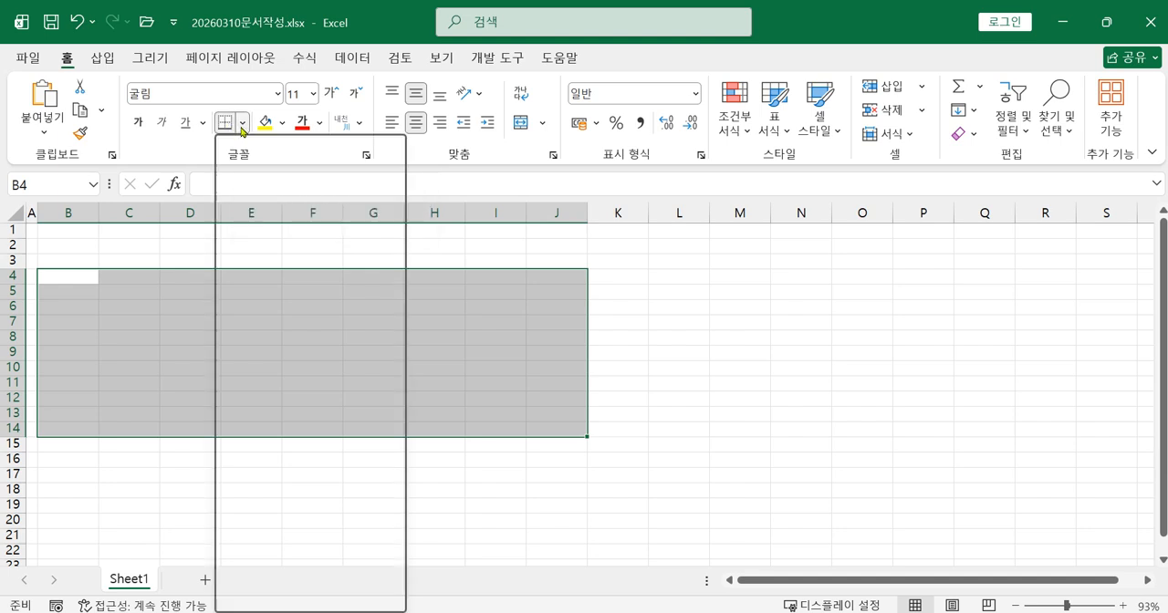
click(242, 126)
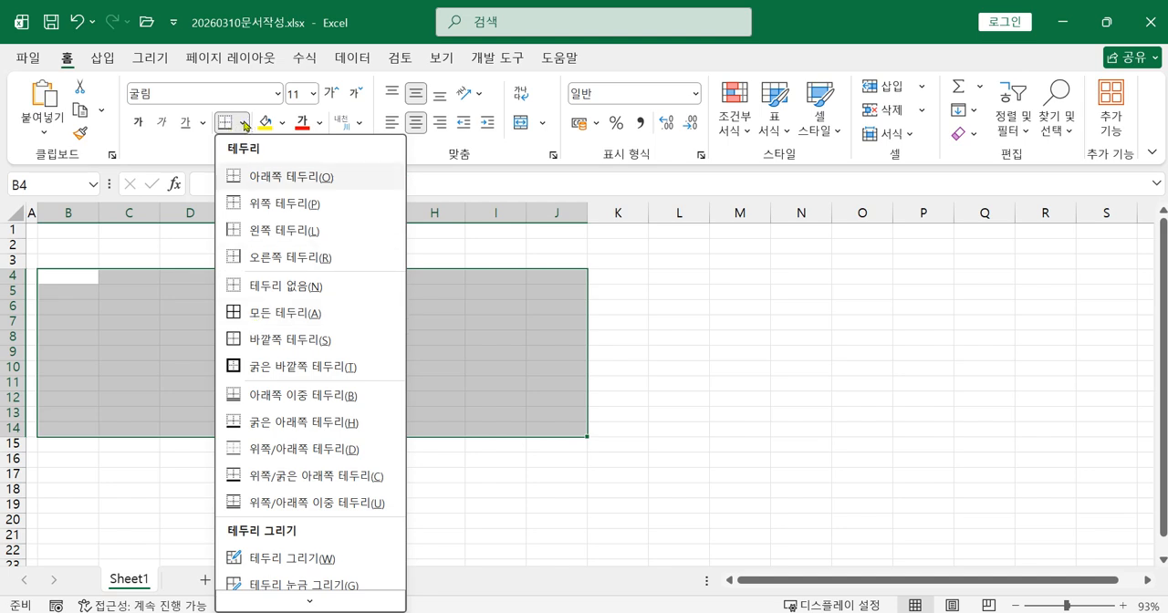
click(271, 312)
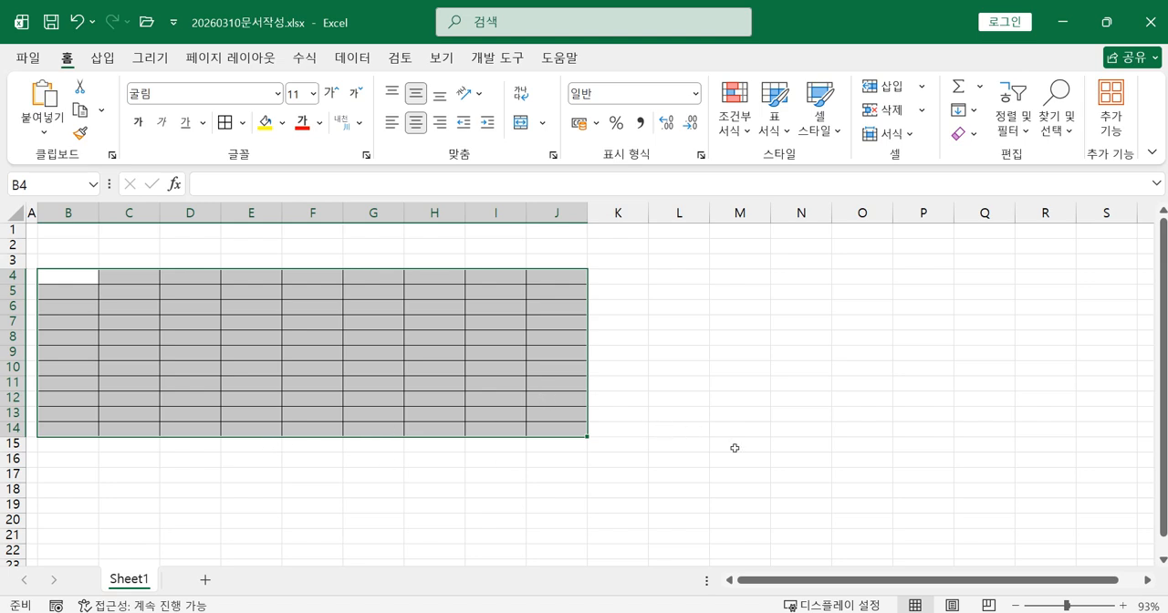
- Select cell B4 and switch to the exercise photo 20240722_130839.jpg in Photos to read the table's headings
click(1073, 606)
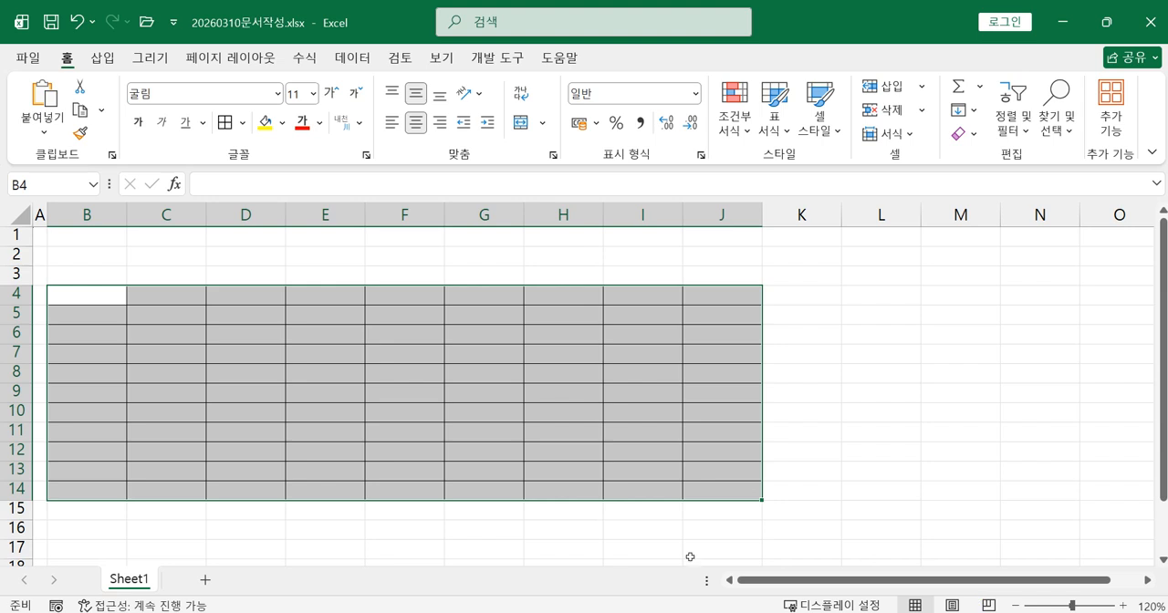
click(1077, 606)
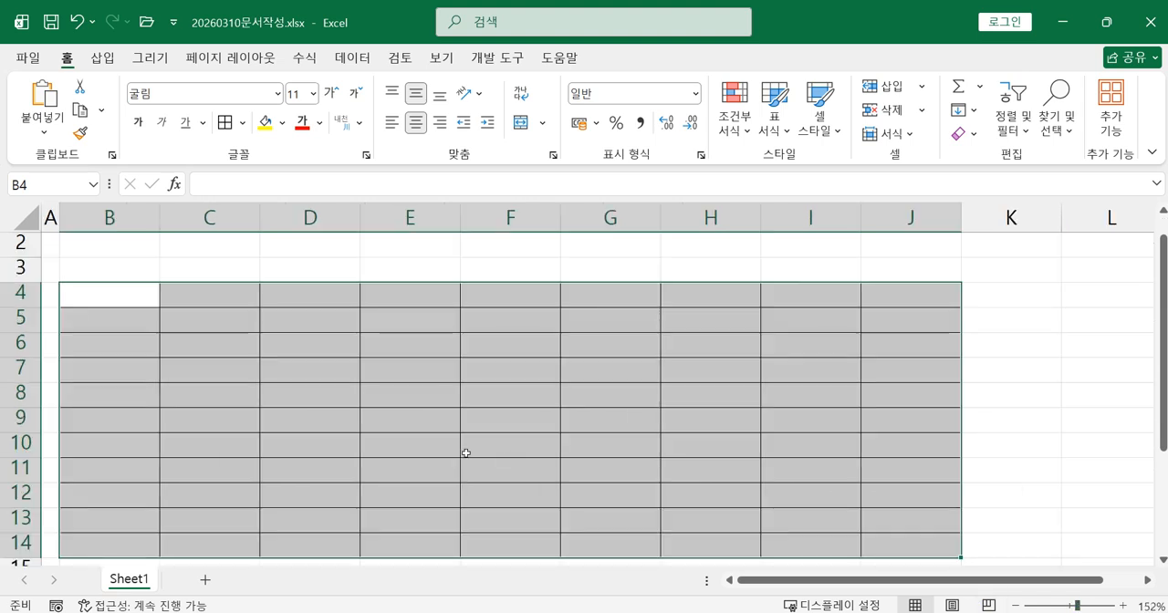
click(97, 292)
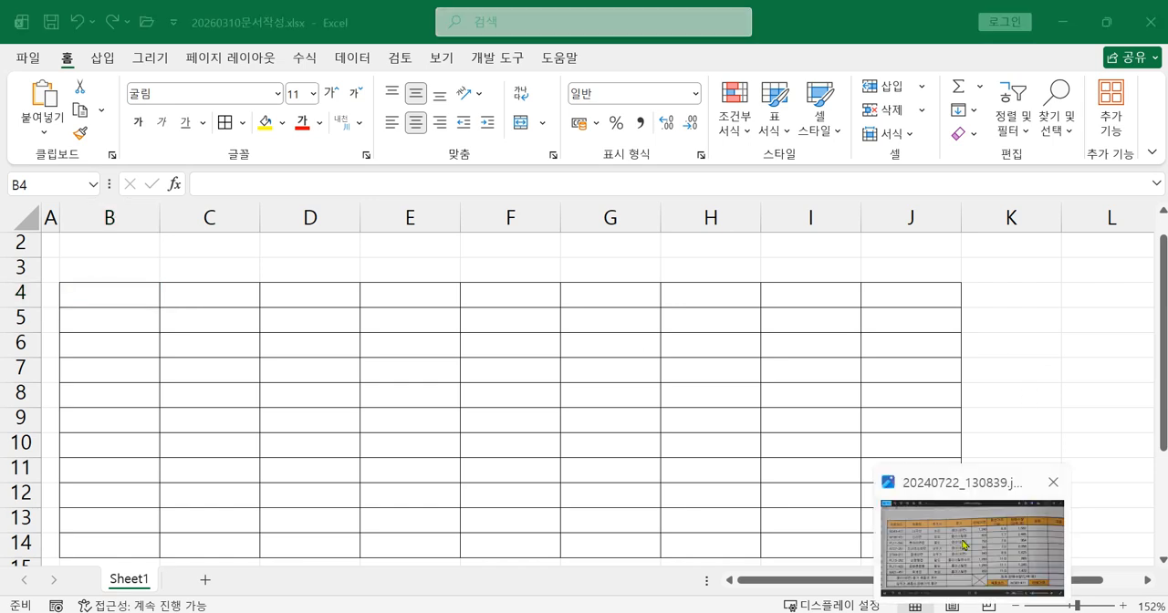
click(967, 543)
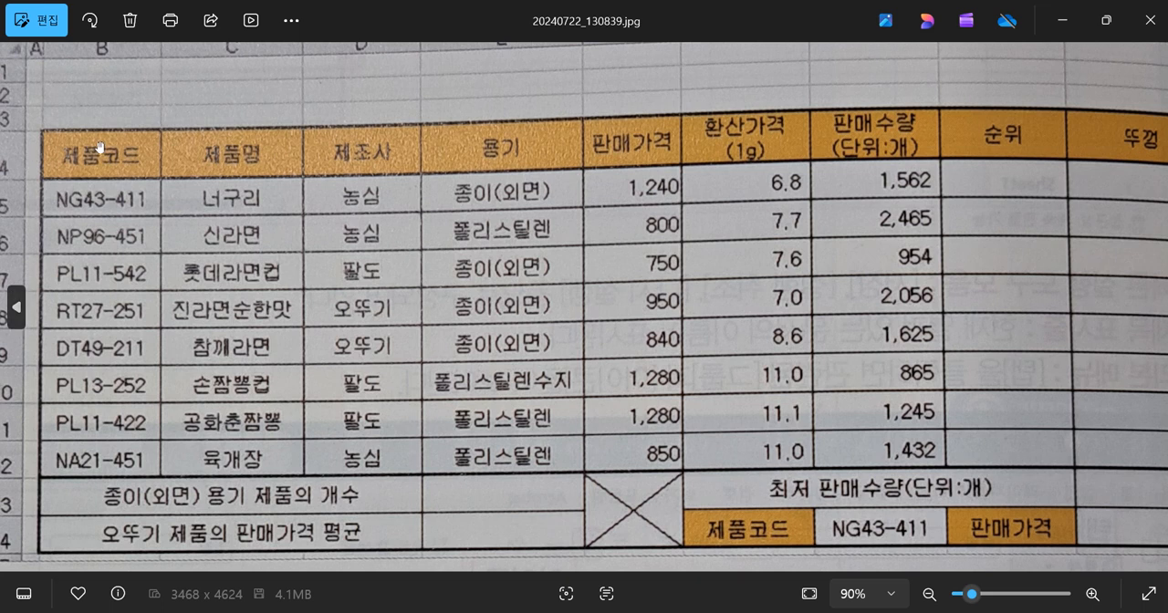
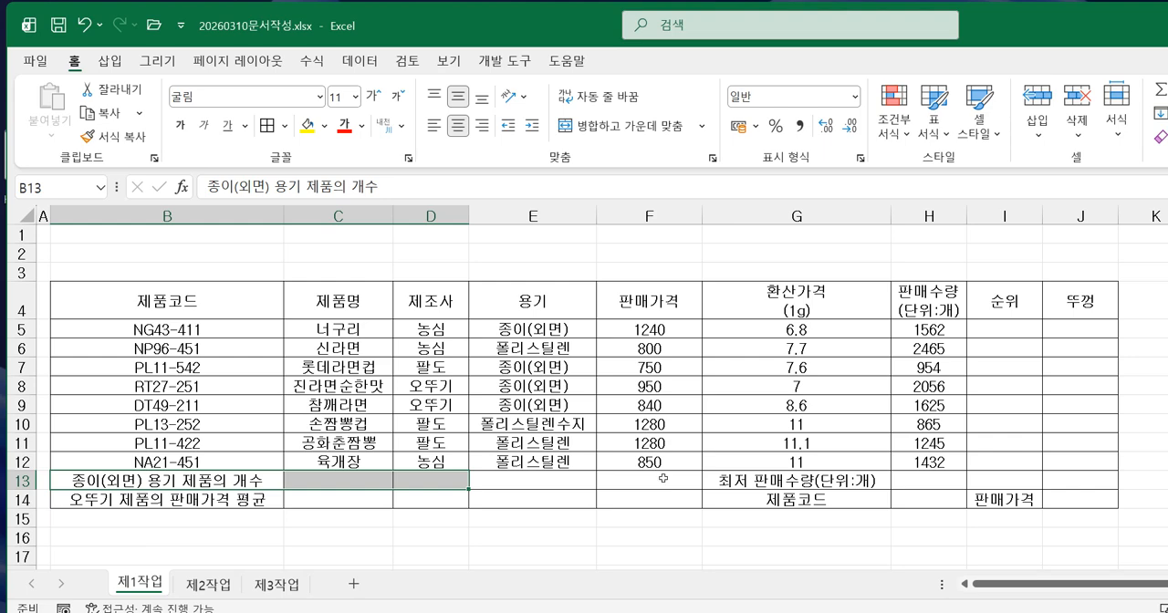
- Merge and center the two summary labels across B13:D13 and B14:D14
scroll(646, 504, up, 1)
scroll(646, 504, up, 1)
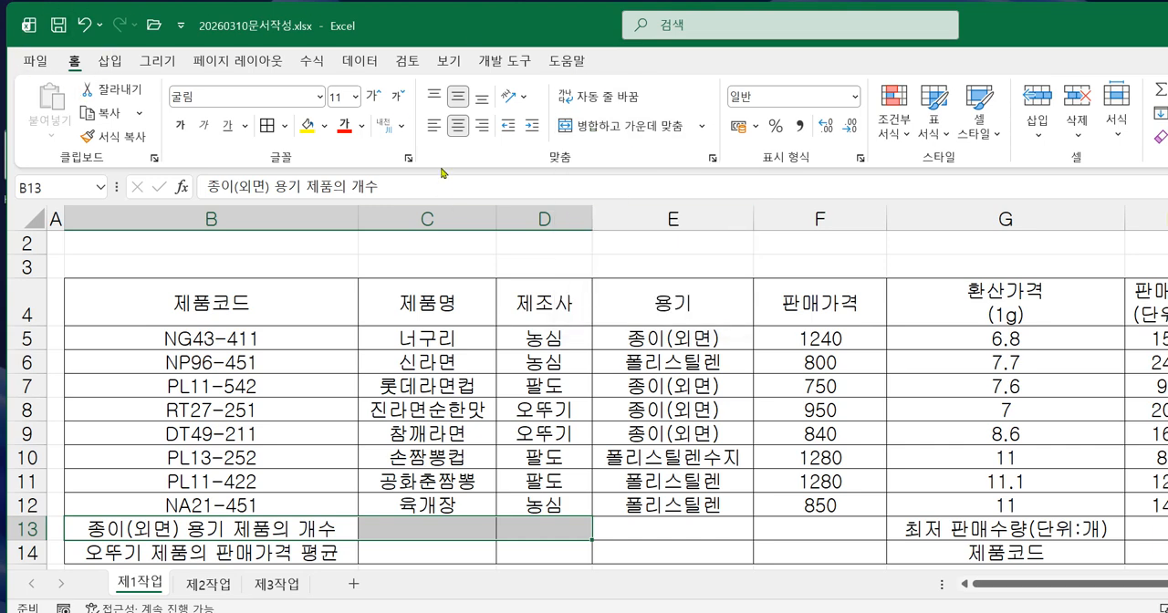
click(608, 132)
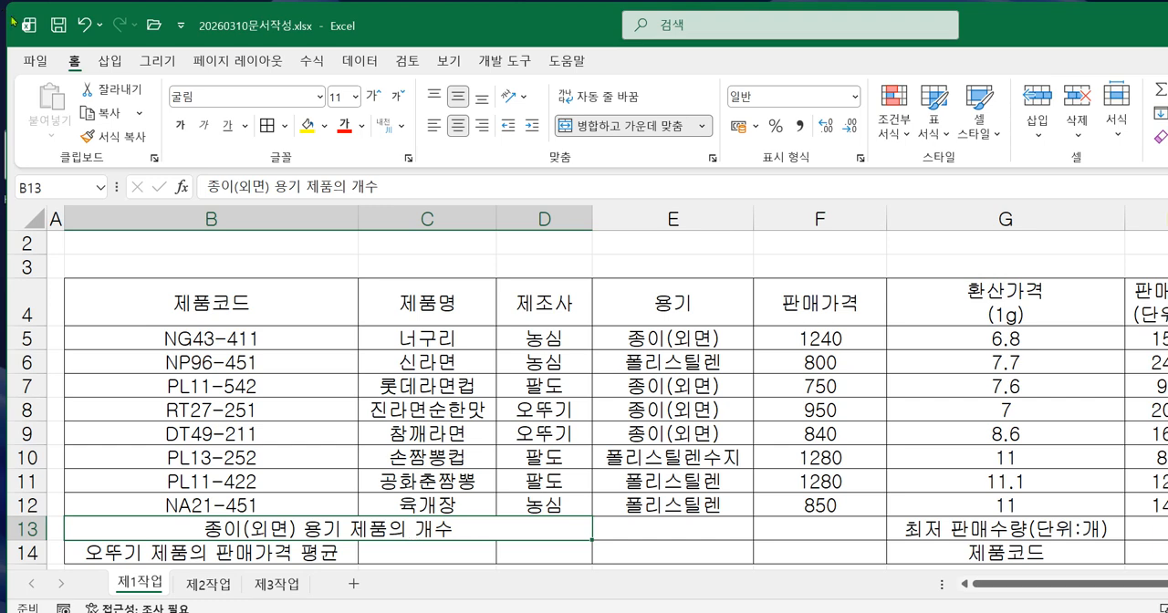
click(626, 135)
click(626, 135)
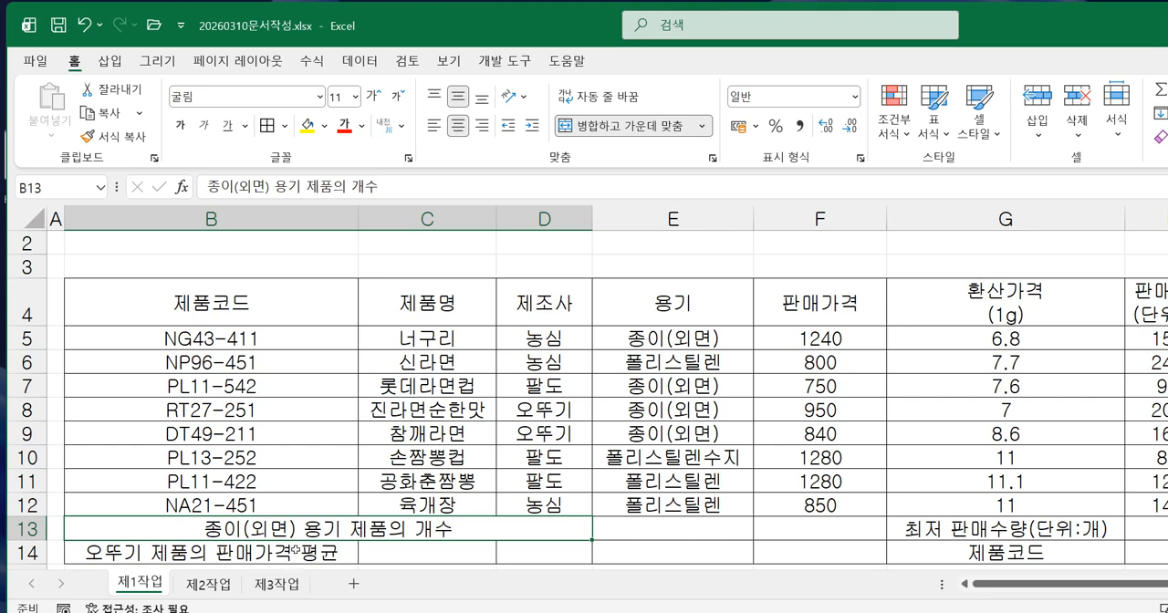
drag(294, 552, 520, 553)
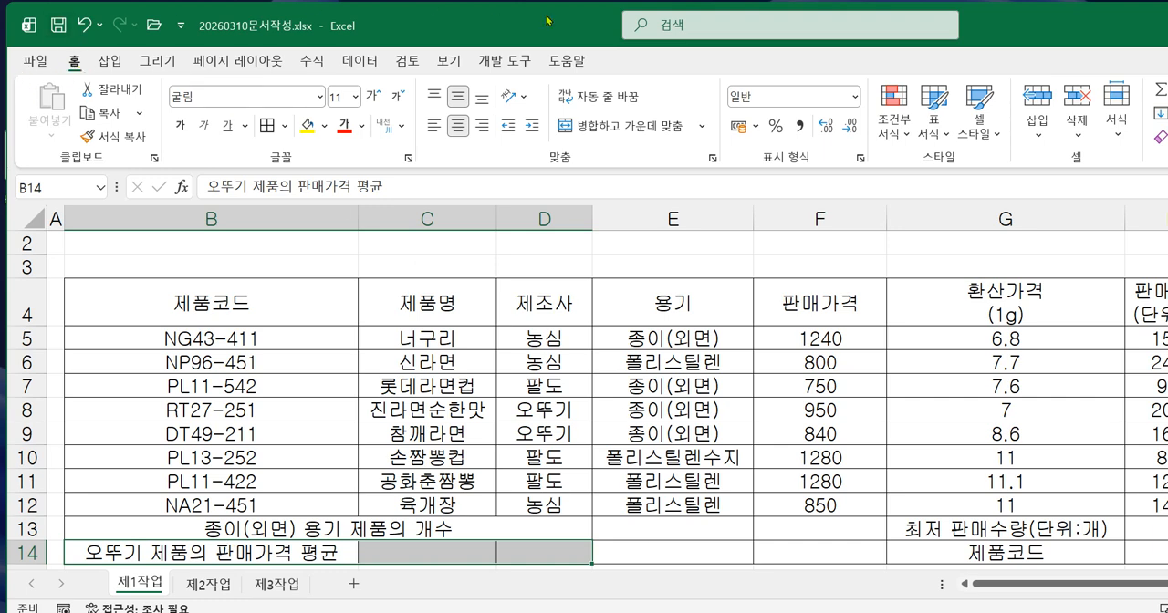
click(614, 132)
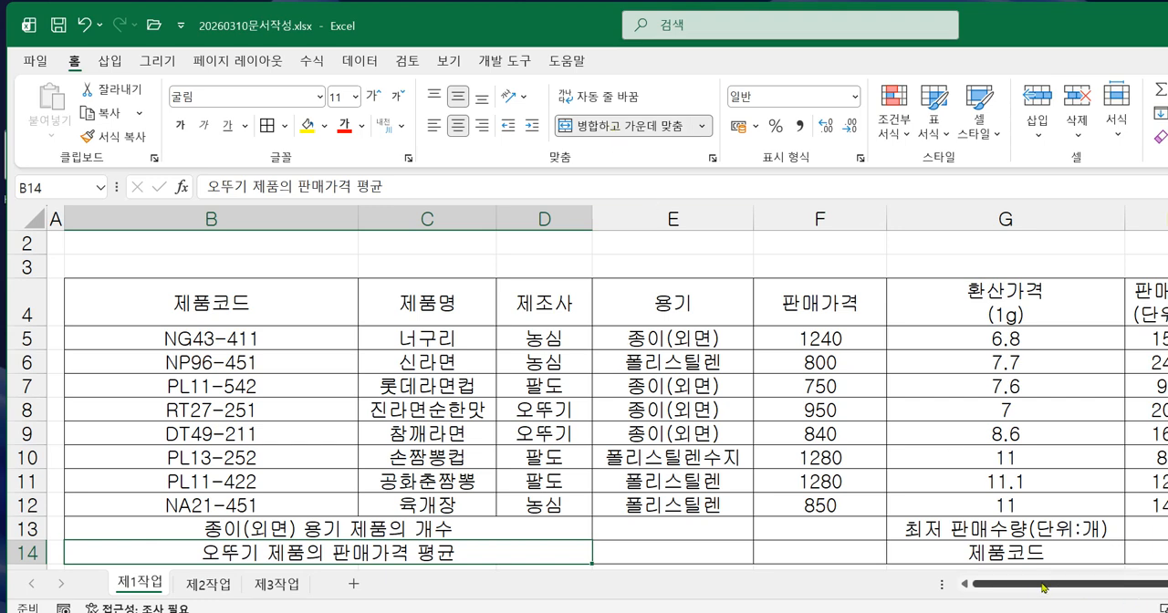
- Check the crossed-out cell in the exercise photo 20240722_130839.jpg, and merge and center F13:F14 in the workbook
mouse_move(972, 612)
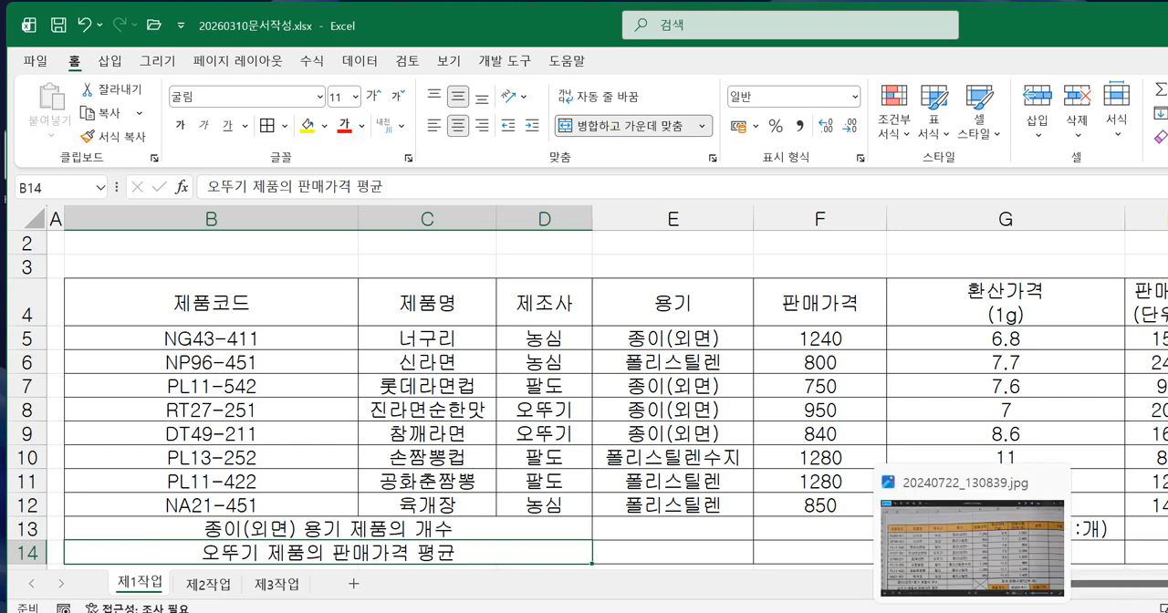
click(973, 539)
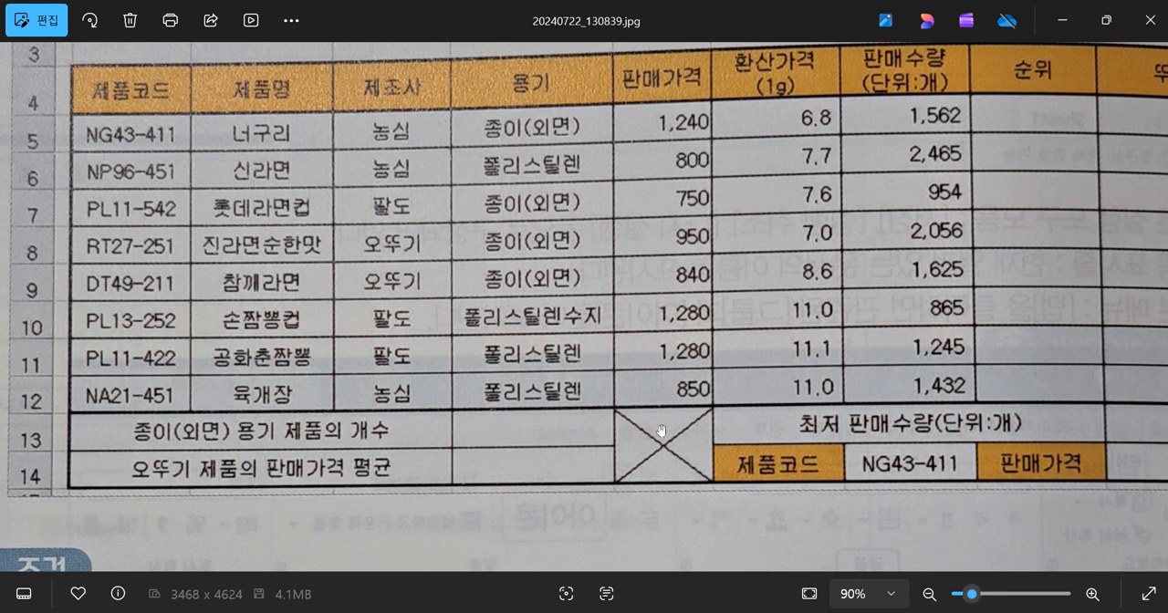
mouse_move(677, 446)
mouse_down()
mouse_move(678, 558)
mouse_move(680, 454)
mouse_up()
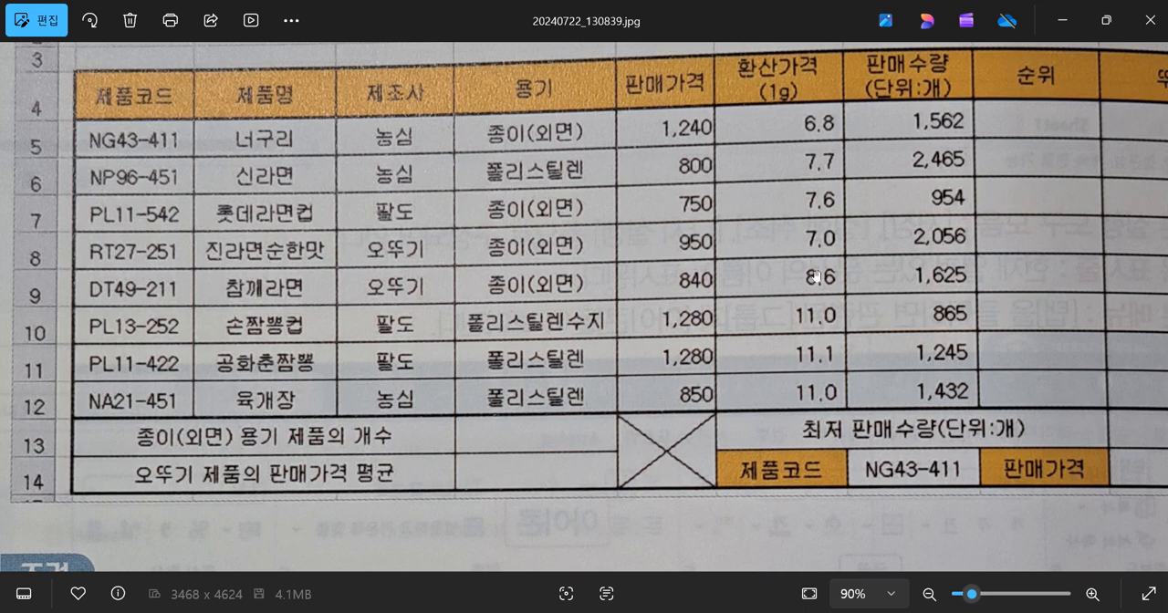
click(1063, 21)
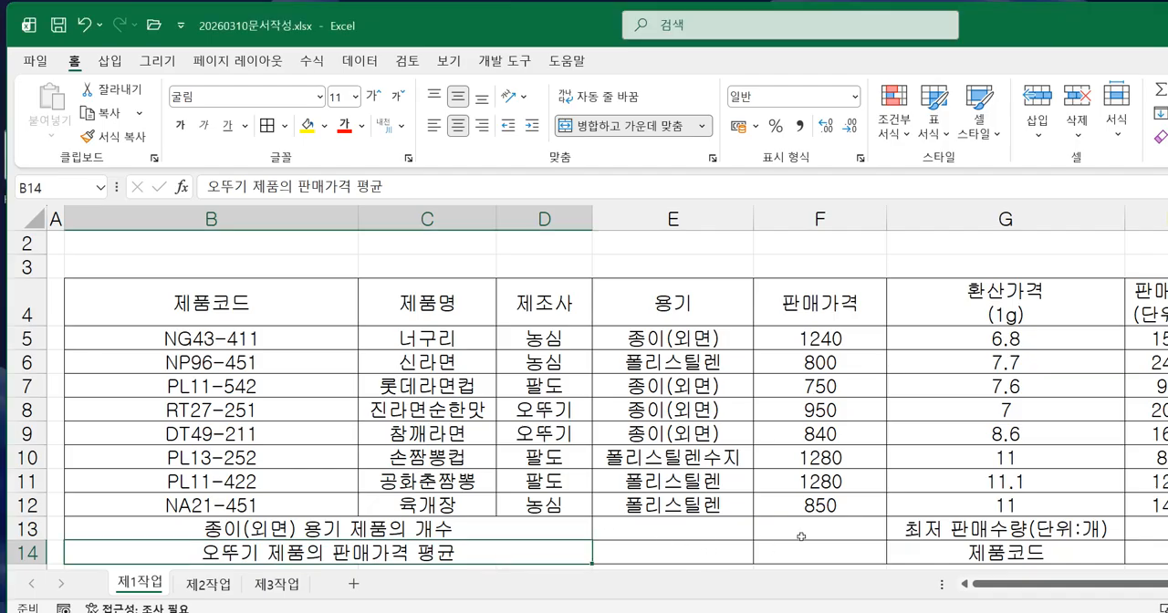
drag(797, 527, 790, 552)
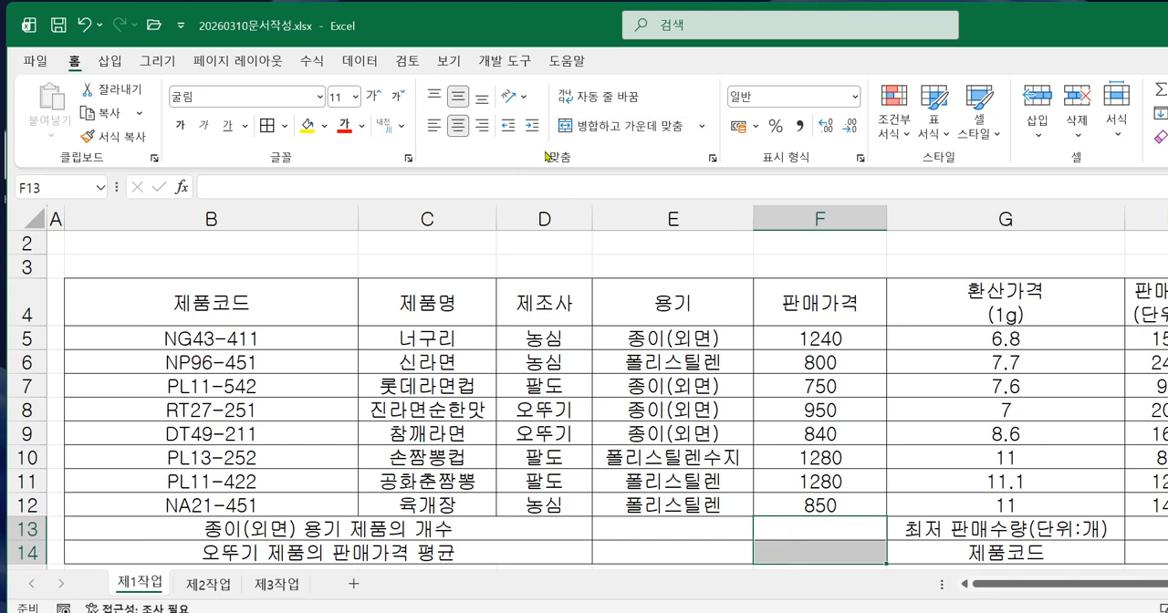
click(608, 130)
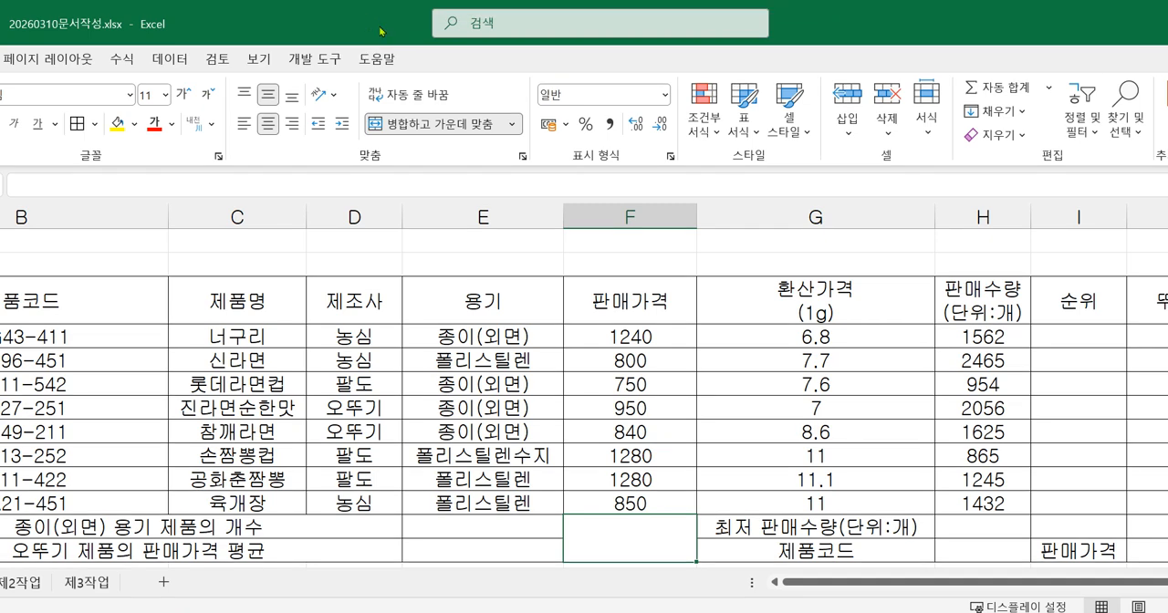
- Merge and center the 최저 판매수량(단위:개) label across G13:I13
click(771, 526)
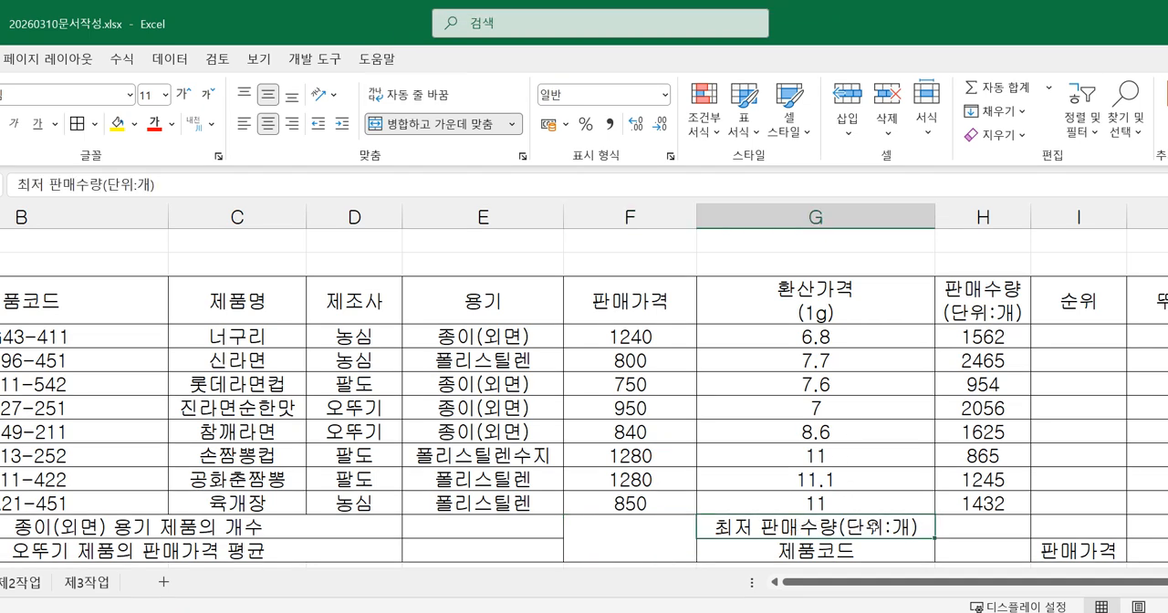
drag(949, 526, 1051, 524)
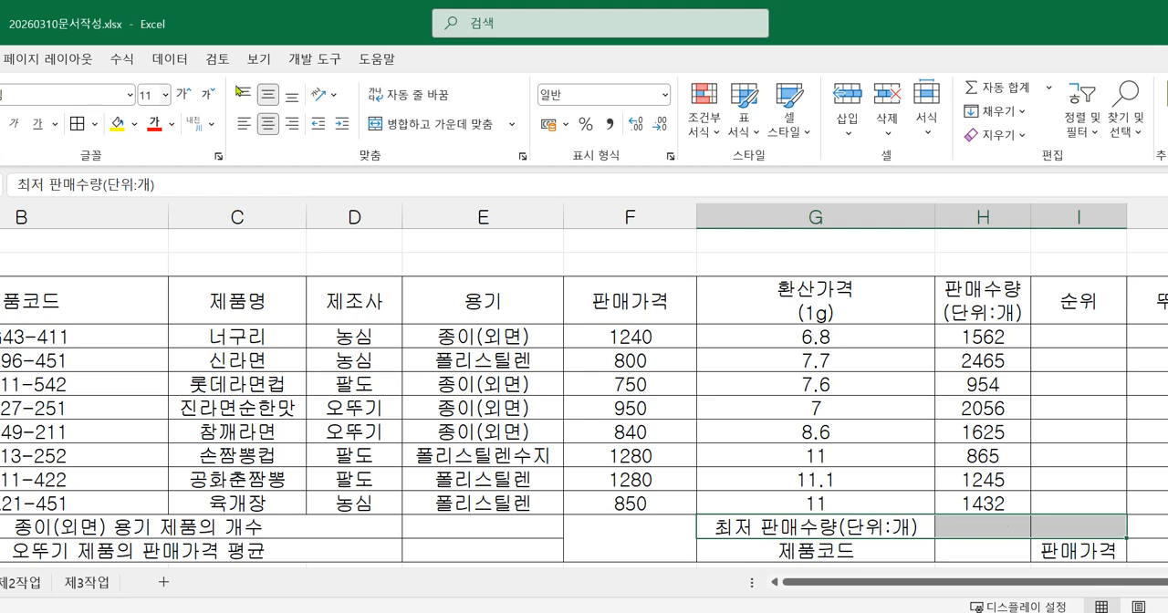
click(428, 128)
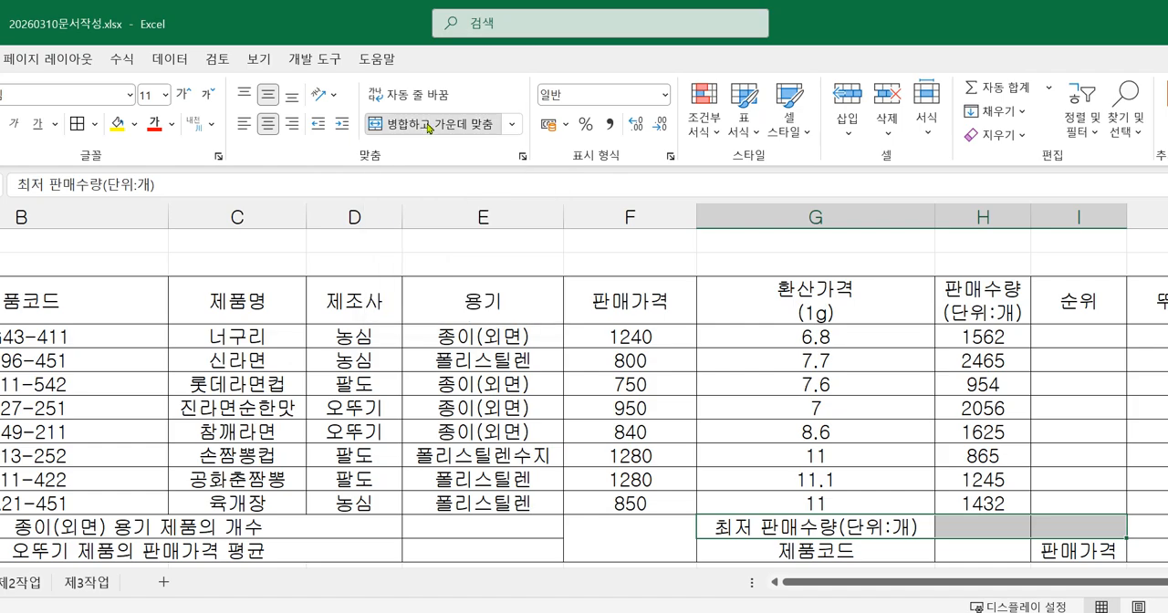
- Narrow columns B, F and G so they fit their contents more closely
drag(348, 29, 535, 31)
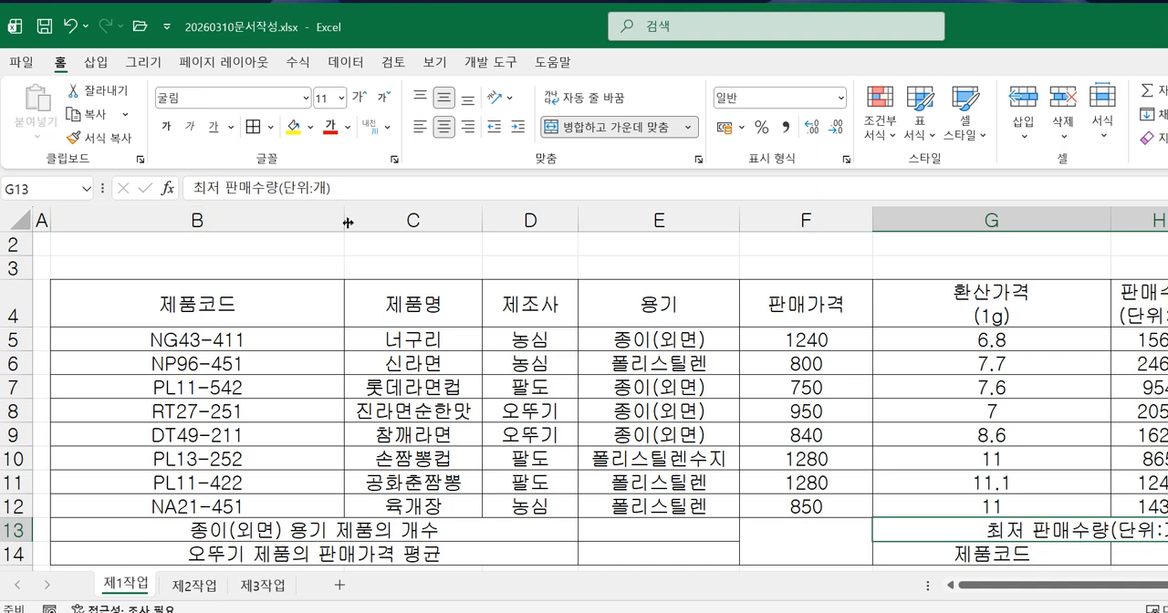
drag(348, 221, 214, 222)
drag(741, 223, 730, 227)
drag(969, 225, 880, 224)
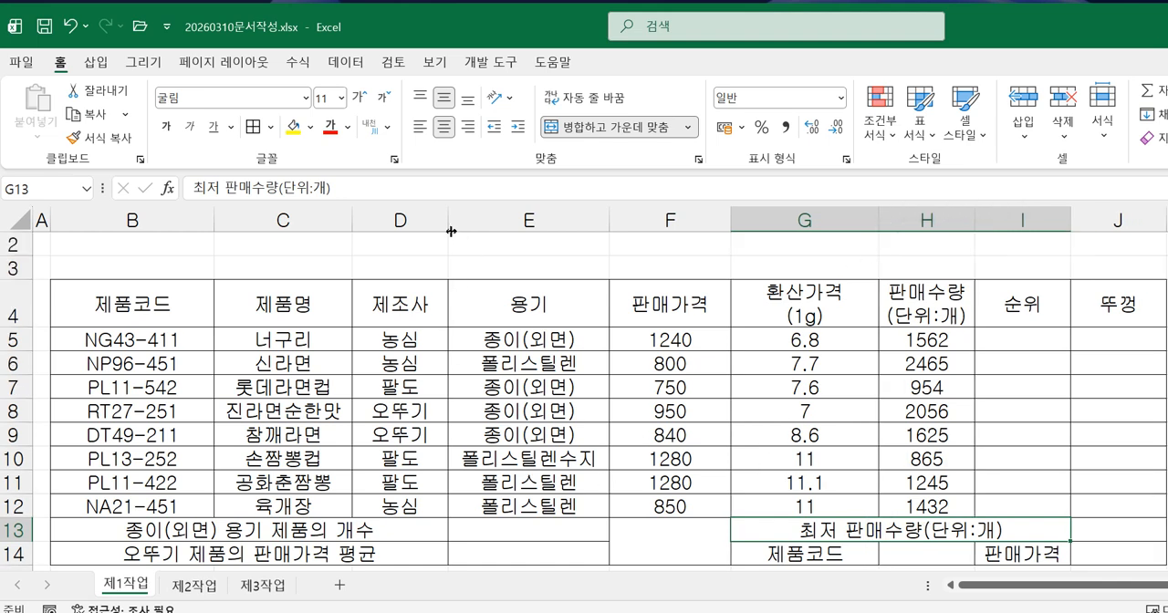
drag(215, 219, 196, 217)
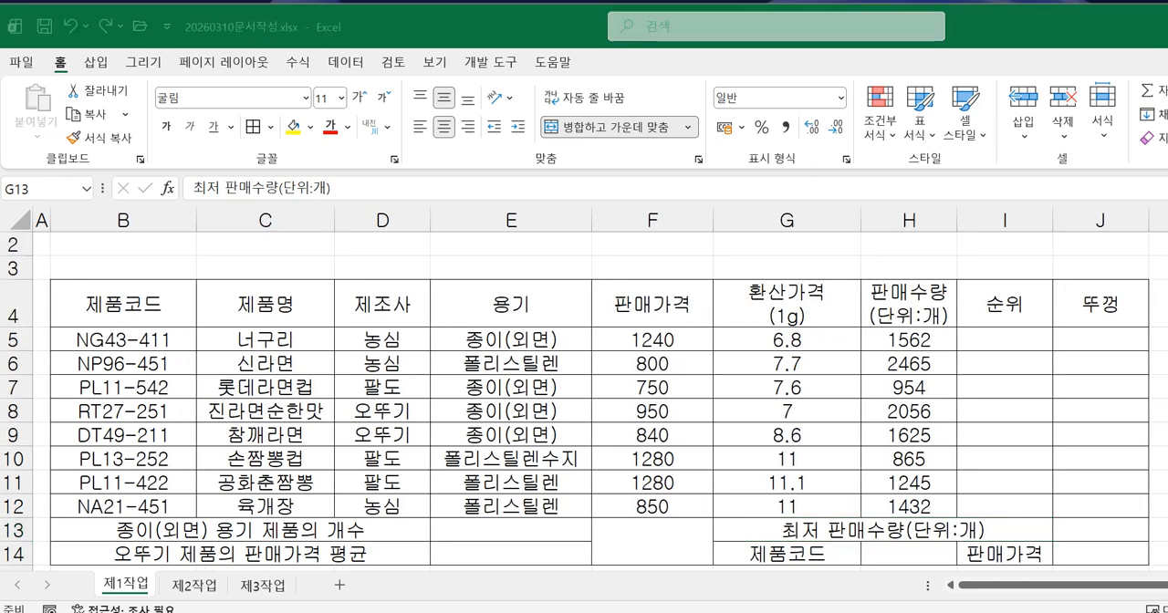
- Add both diagonal borders in a thin solid line to the merged cell F13:F14 to form an X
click(653, 545)
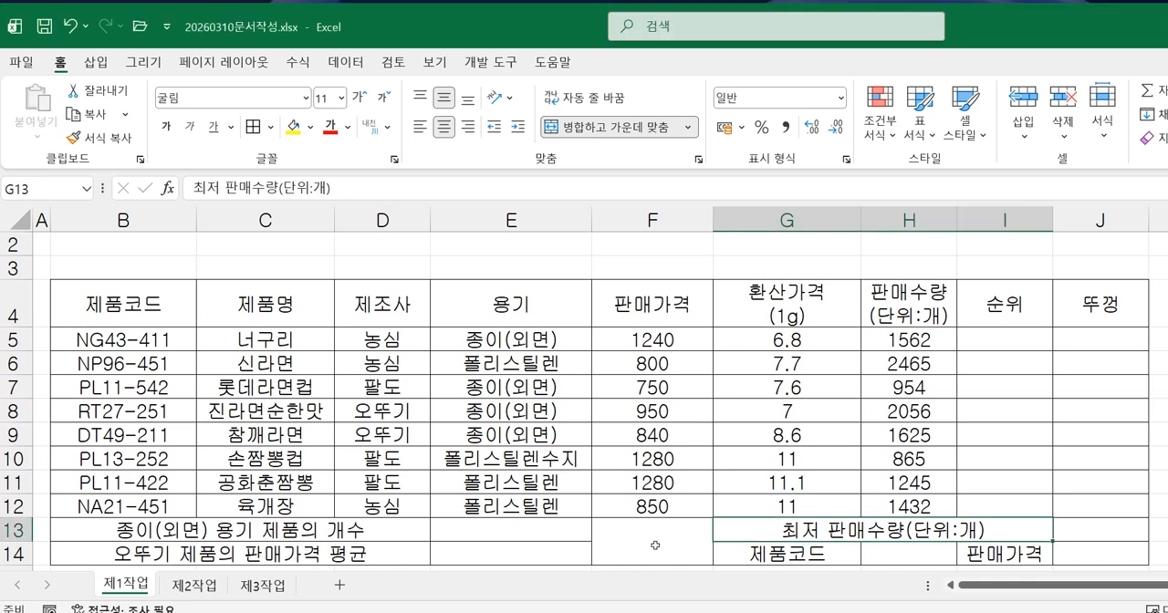
click(655, 545)
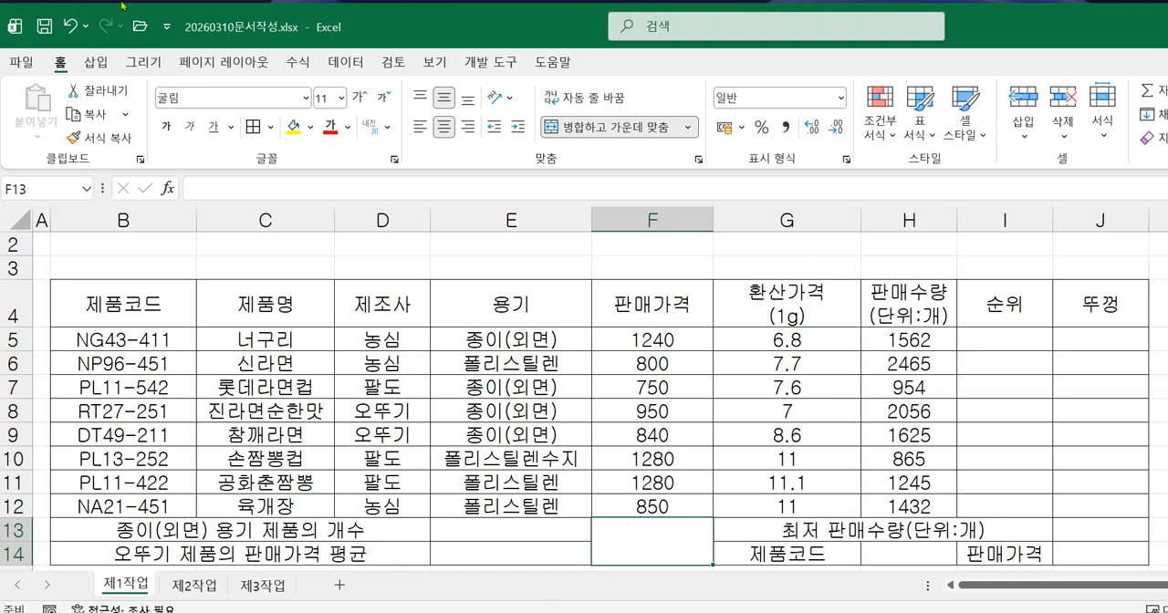
click(270, 127)
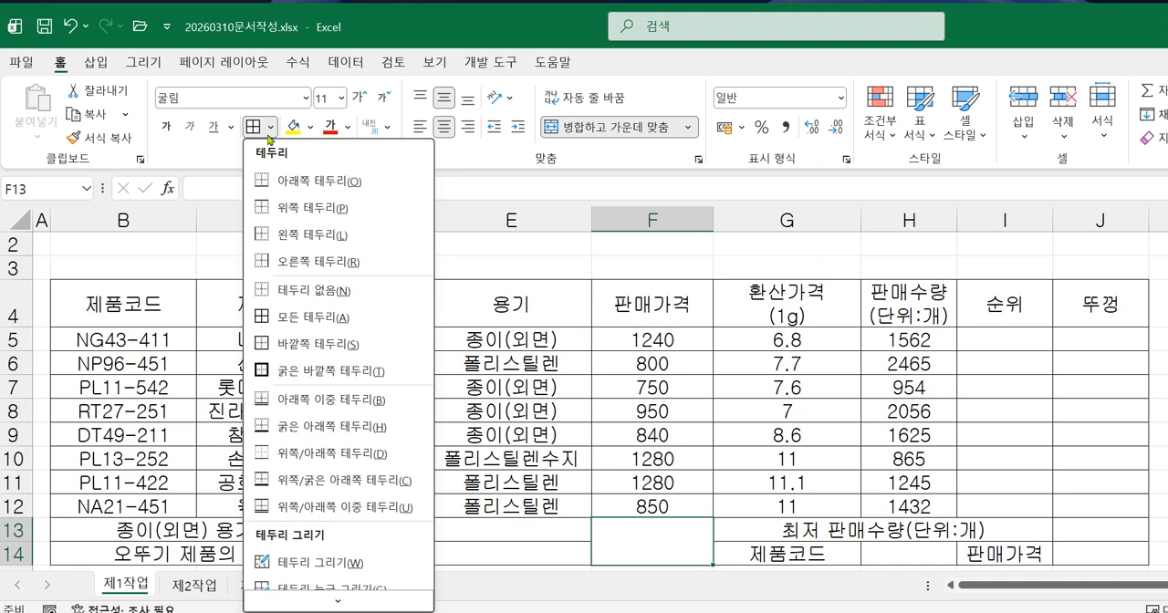
mouse_move(334, 604)
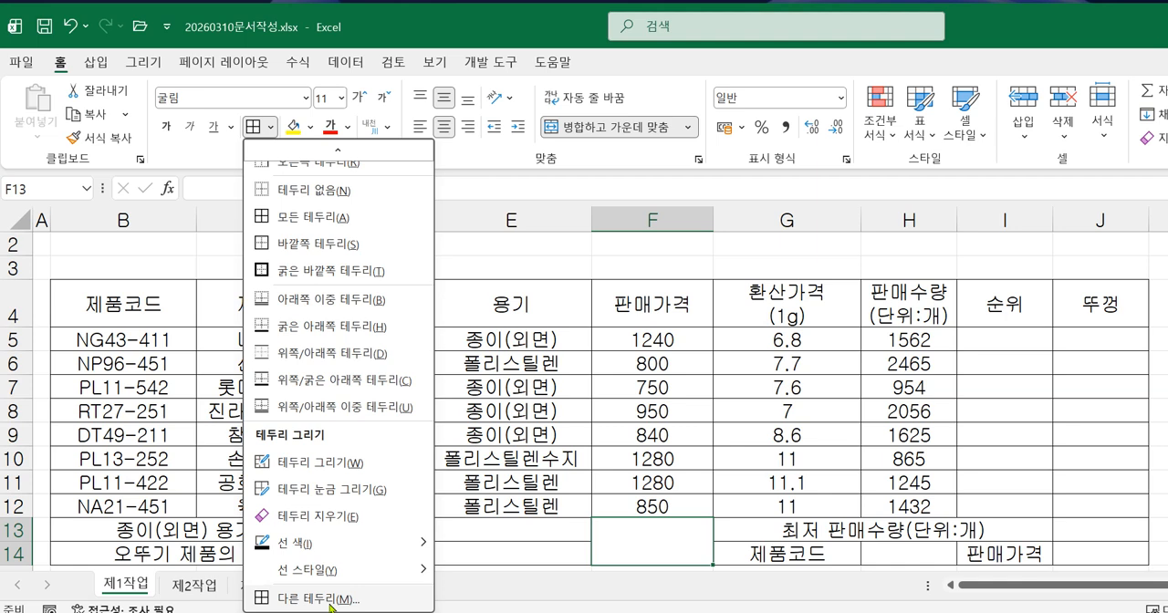
click(331, 600)
drag(605, 129, 345, 43)
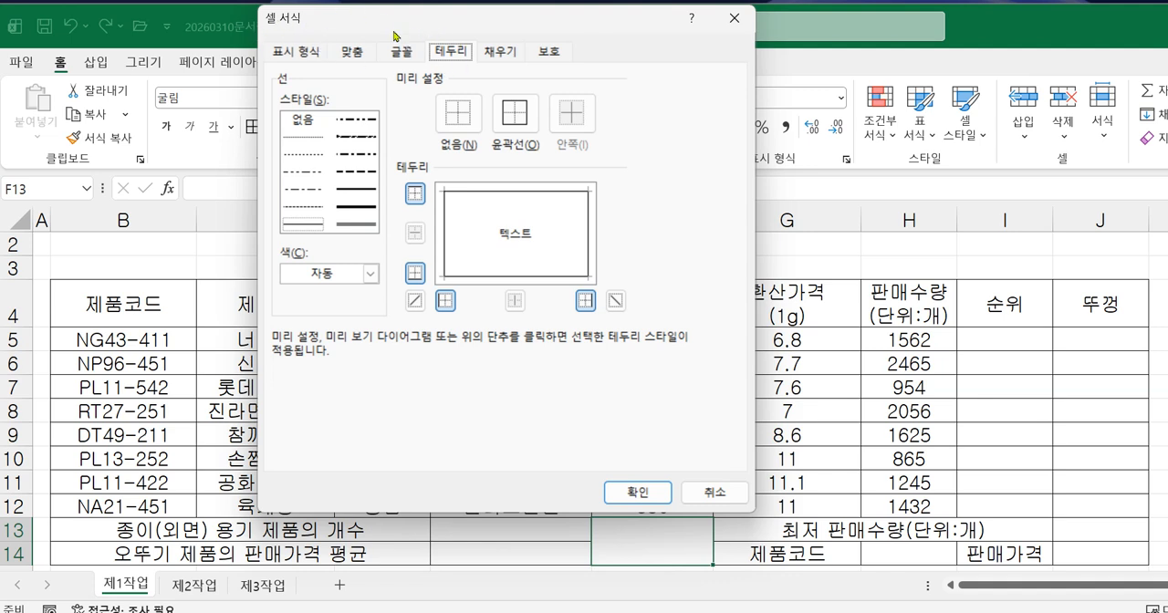
click(301, 226)
click(415, 302)
click(617, 302)
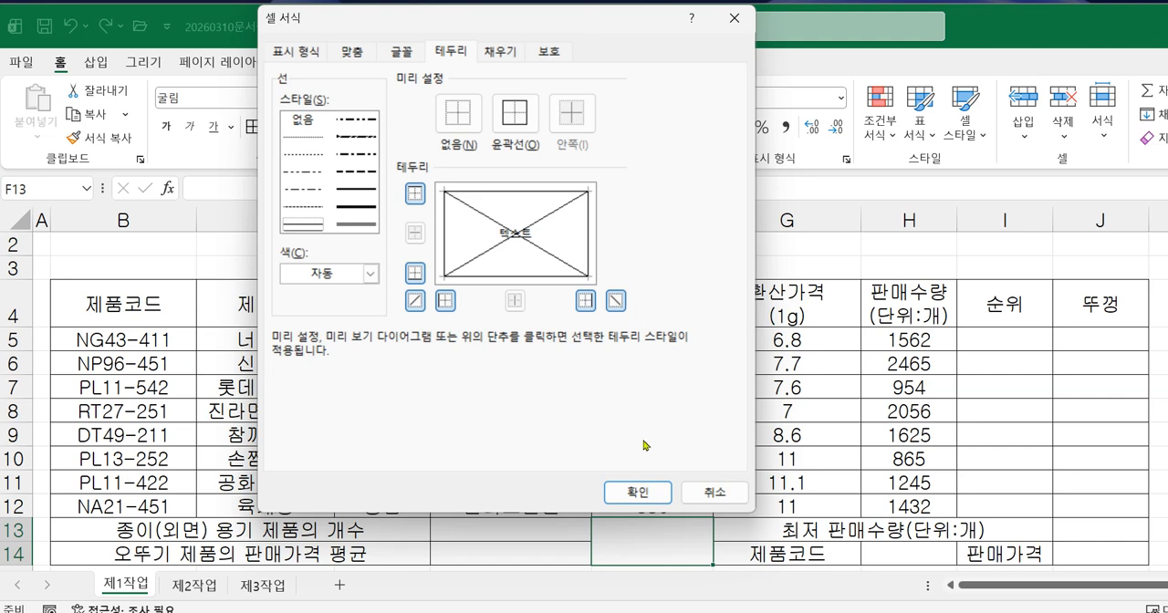
click(630, 494)
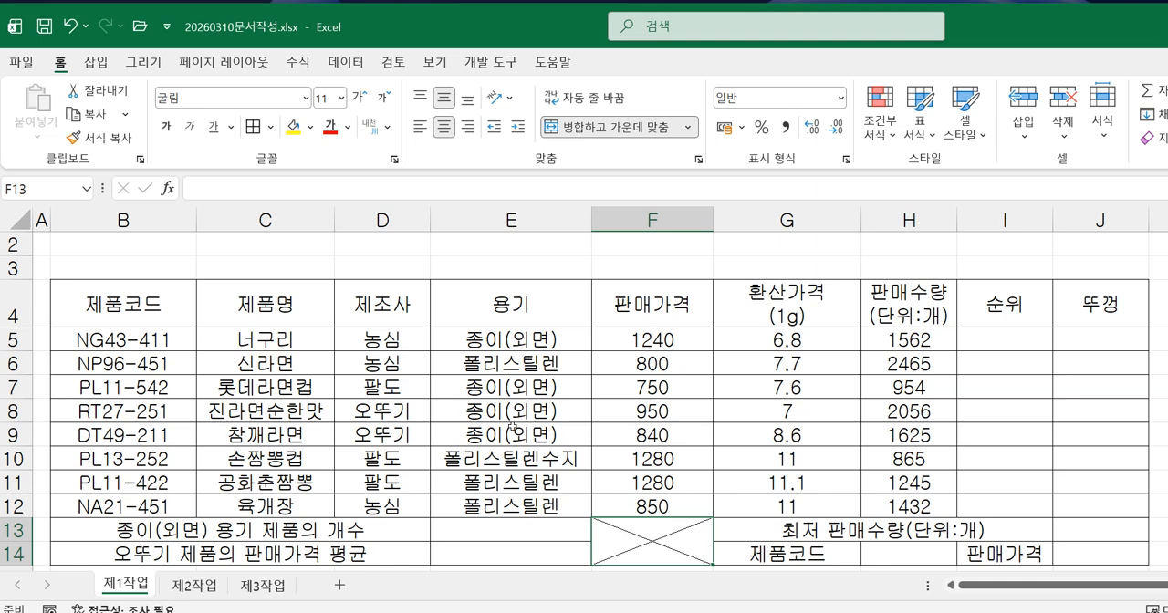
- Narrow the 판매가격 column F and the 환산가격 column G a little further
drag(712, 222, 691, 223)
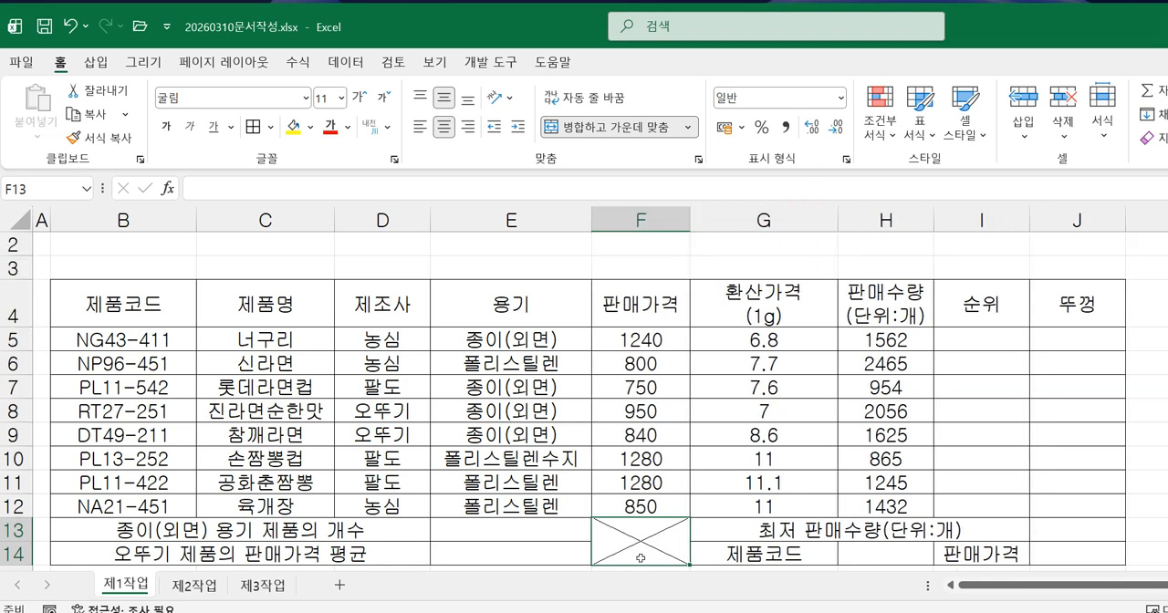
mouse_move(529, 612)
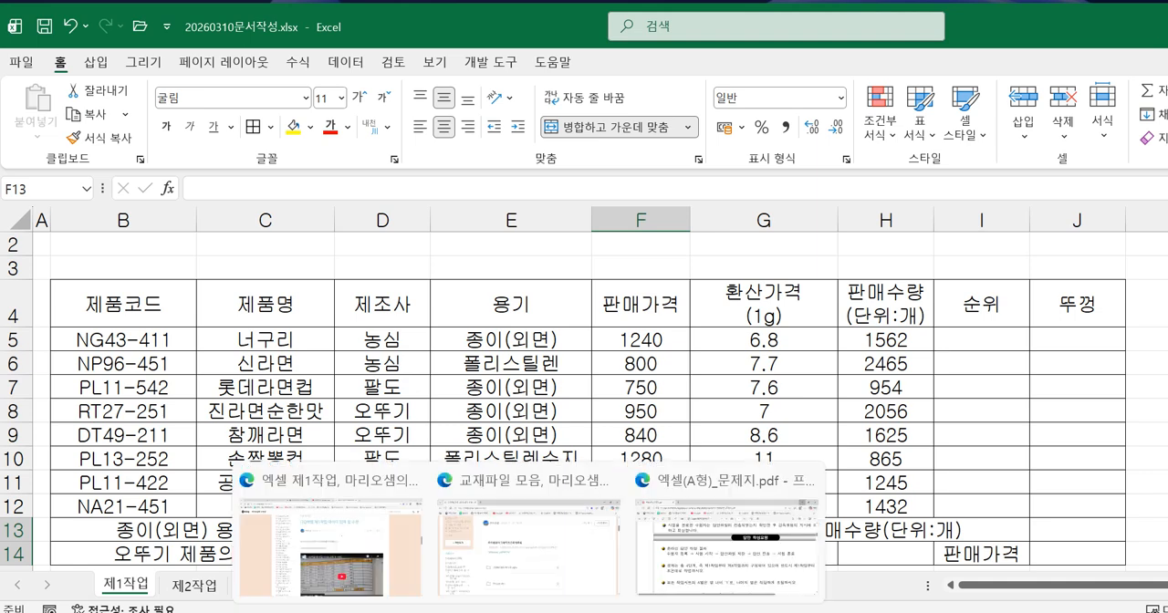
drag(839, 223, 814, 224)
click(855, 476)
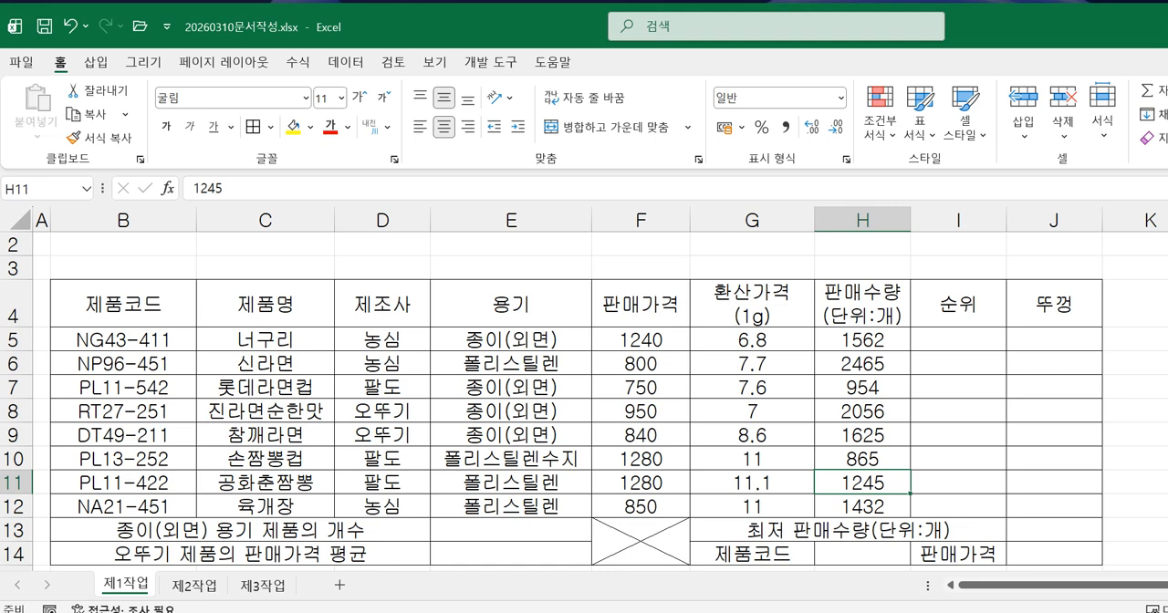
click(852, 435)
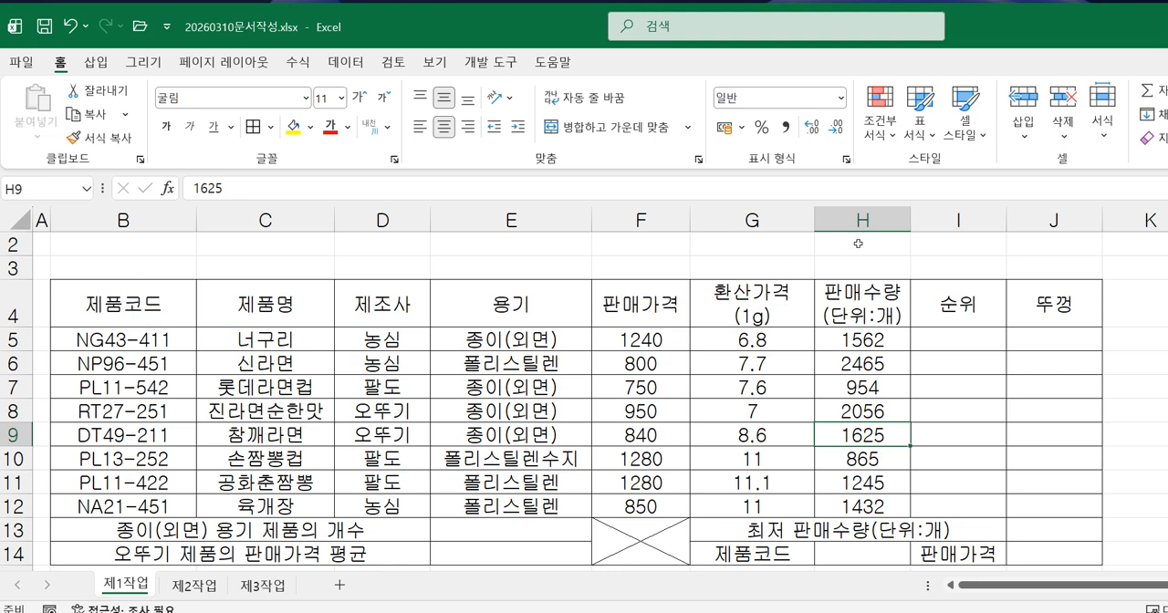
- Check the table's outer edges in the exercise photo and apply thick outside borders to the range B4:J14
click(593, 612)
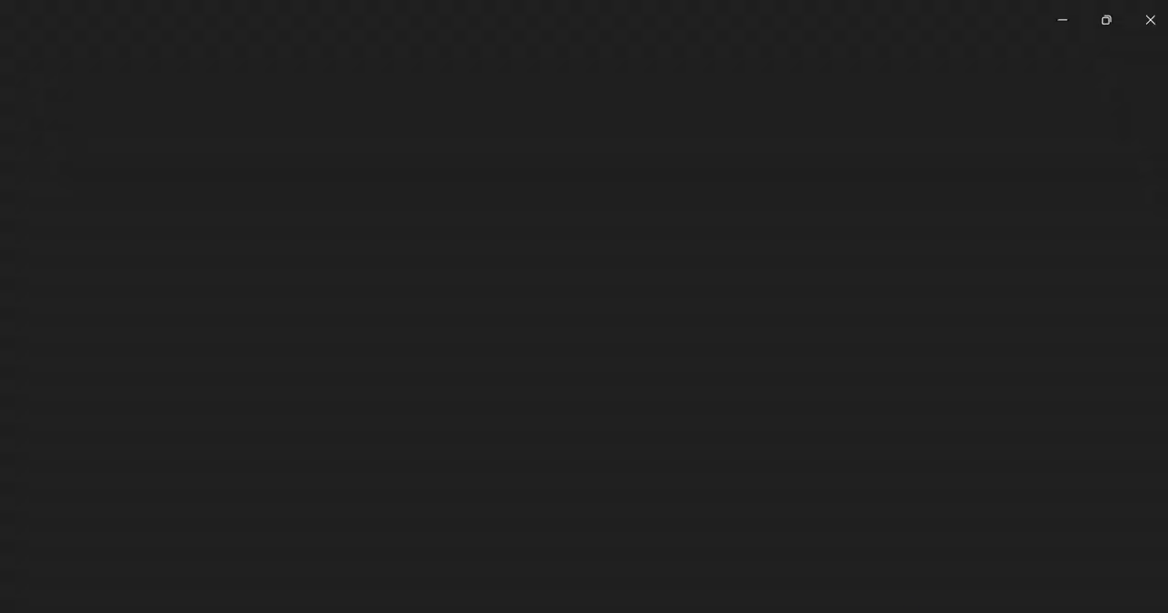
drag(695, 431, 682, 471)
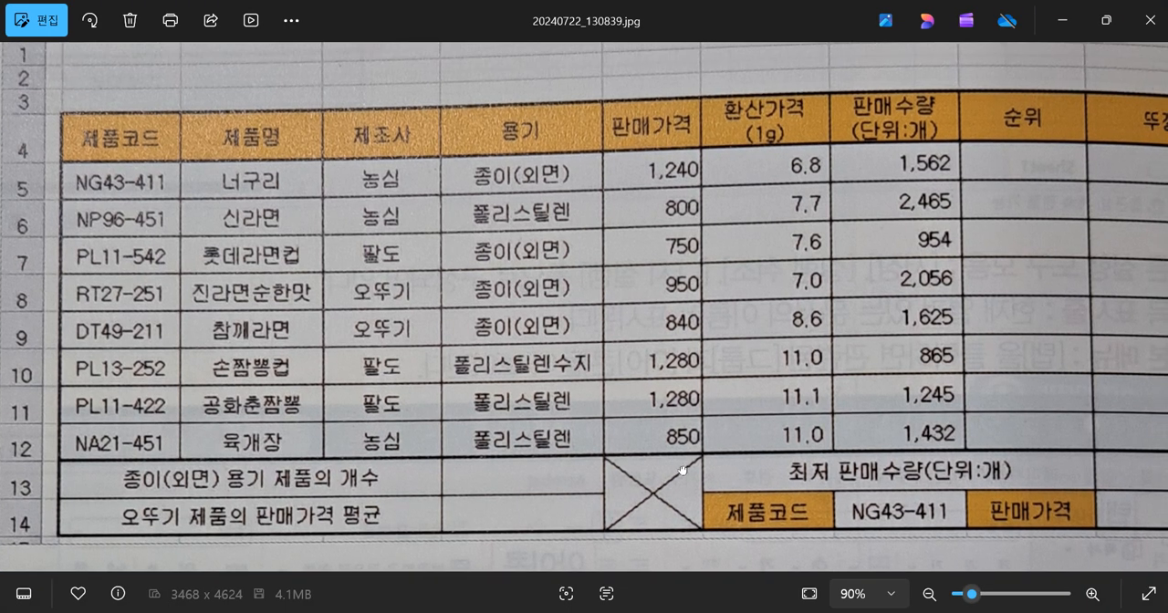
scroll(683, 471, down, 2)
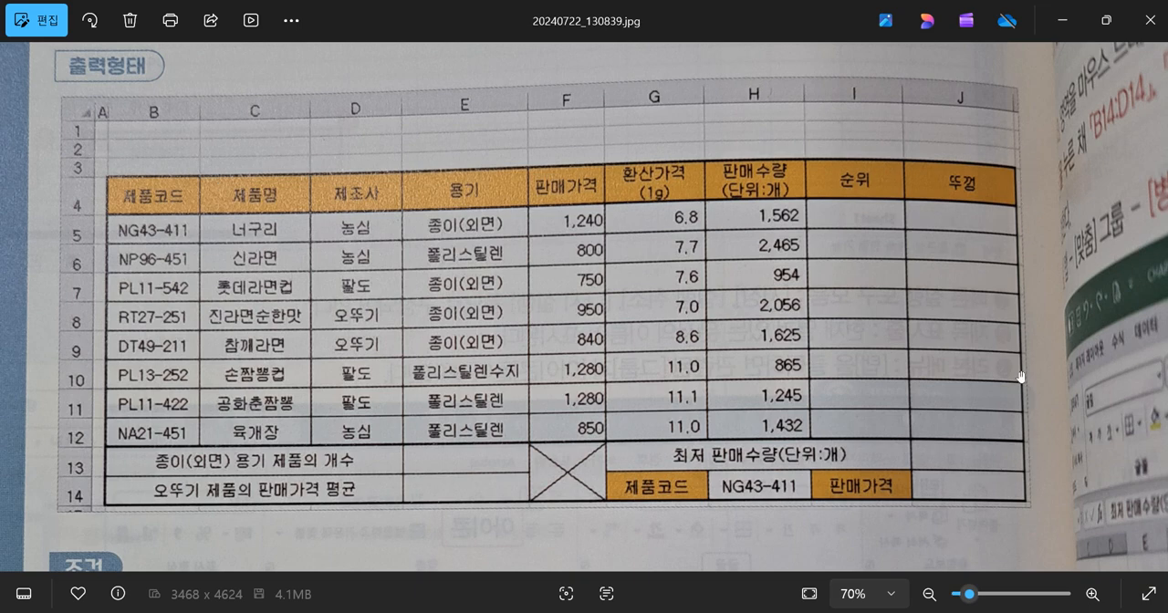
click(1066, 22)
drag(161, 305, 1029, 546)
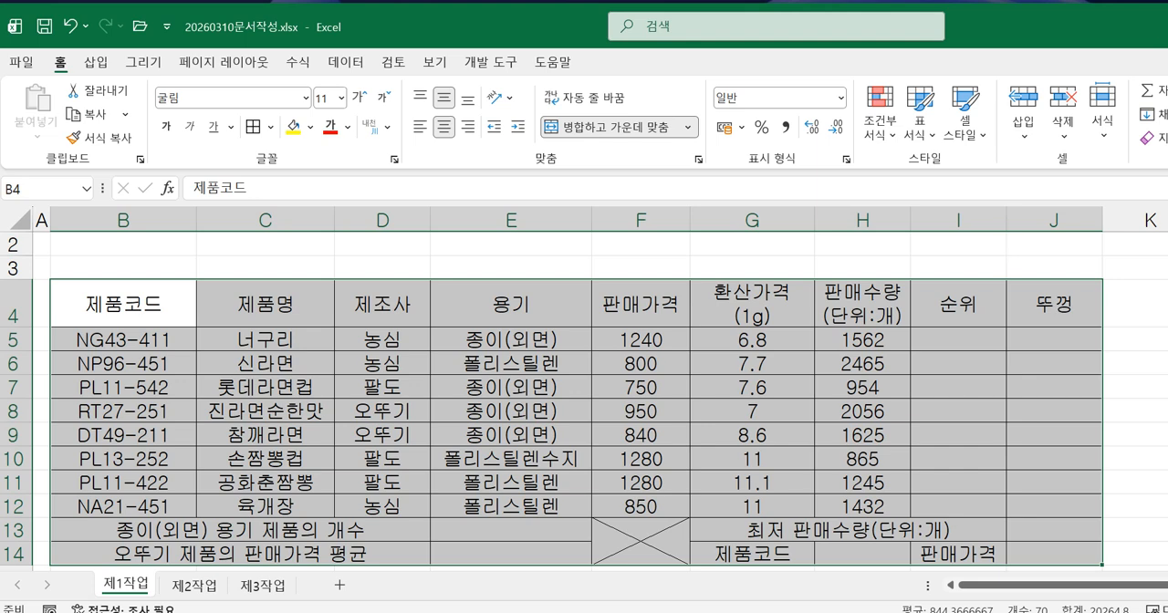
click(271, 127)
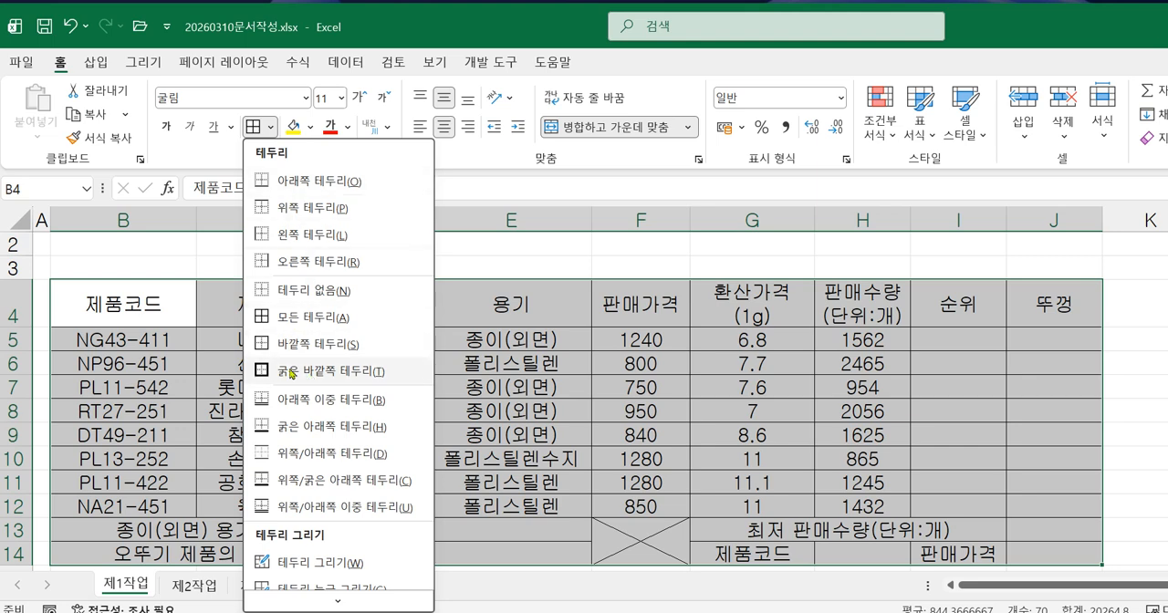
click(282, 371)
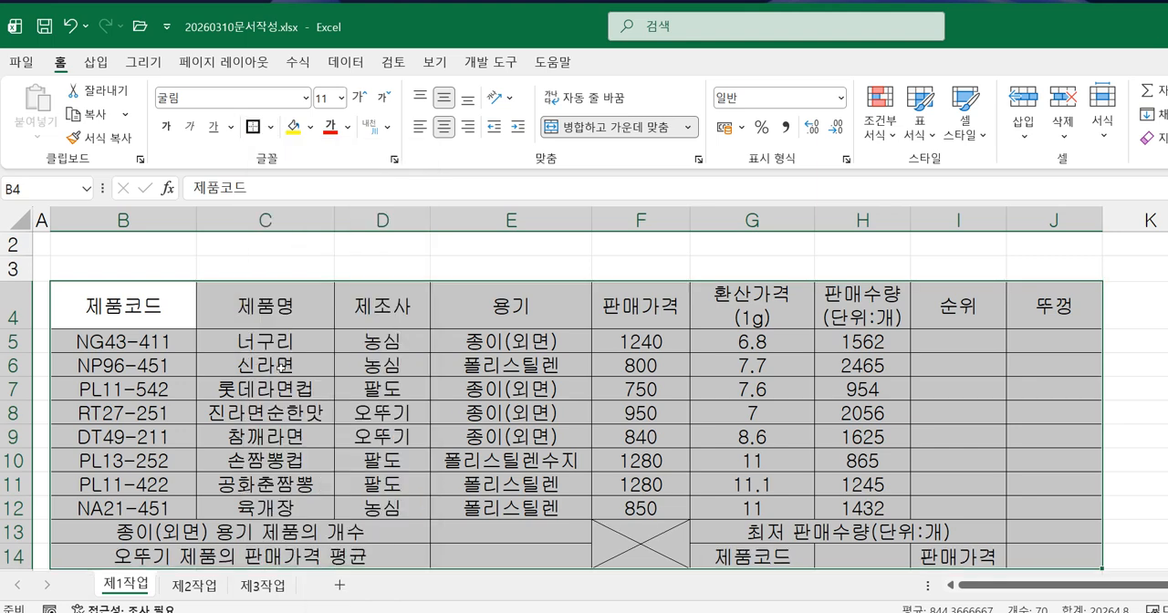
- Check the inner thick lines in the exercise photo and apply thick outside borders to the data range B5:J12
click(1151, 315)
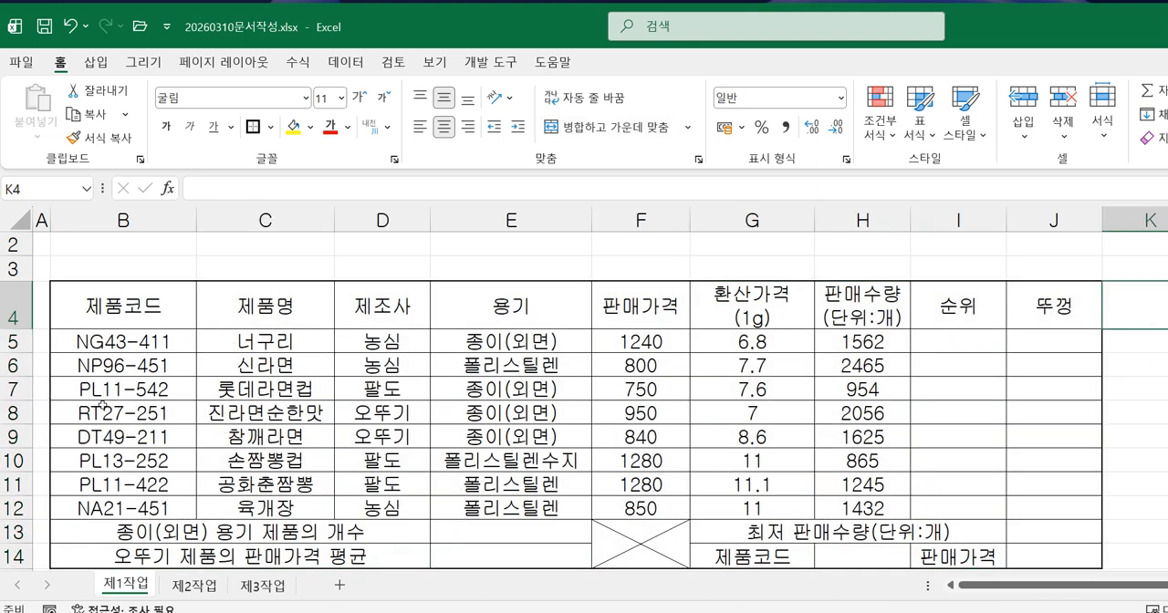
click(585, 445)
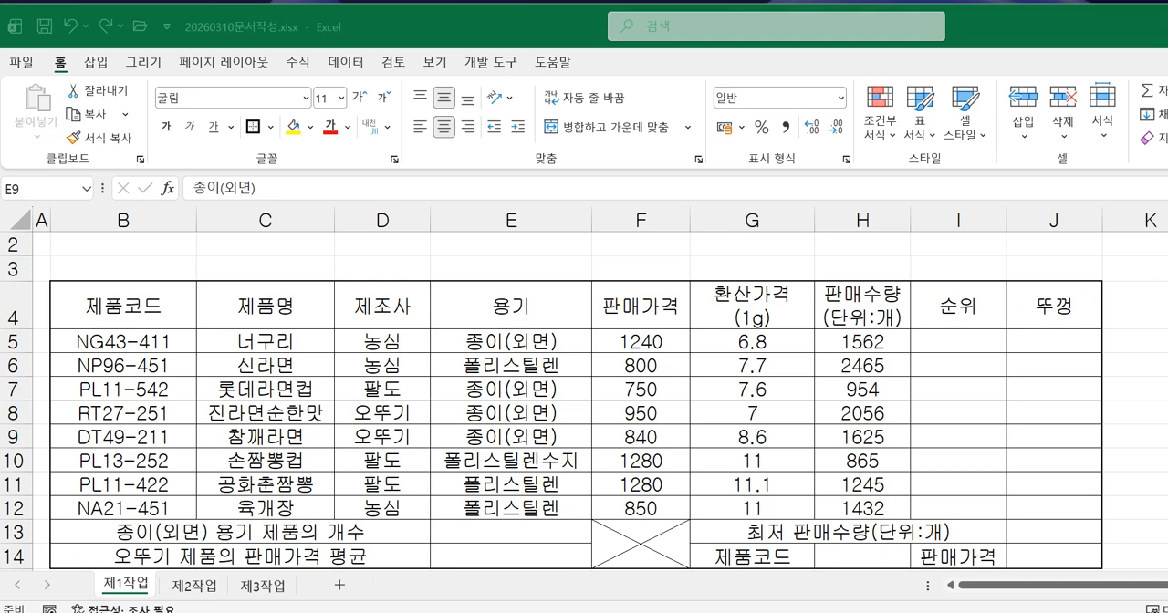
click(951, 612)
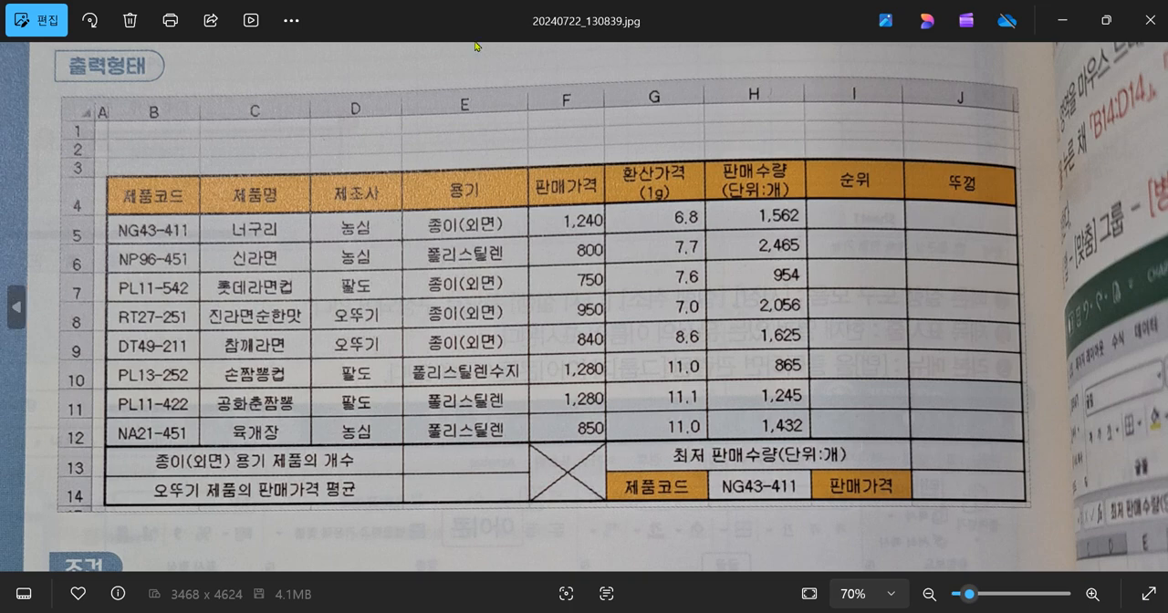
click(1065, 23)
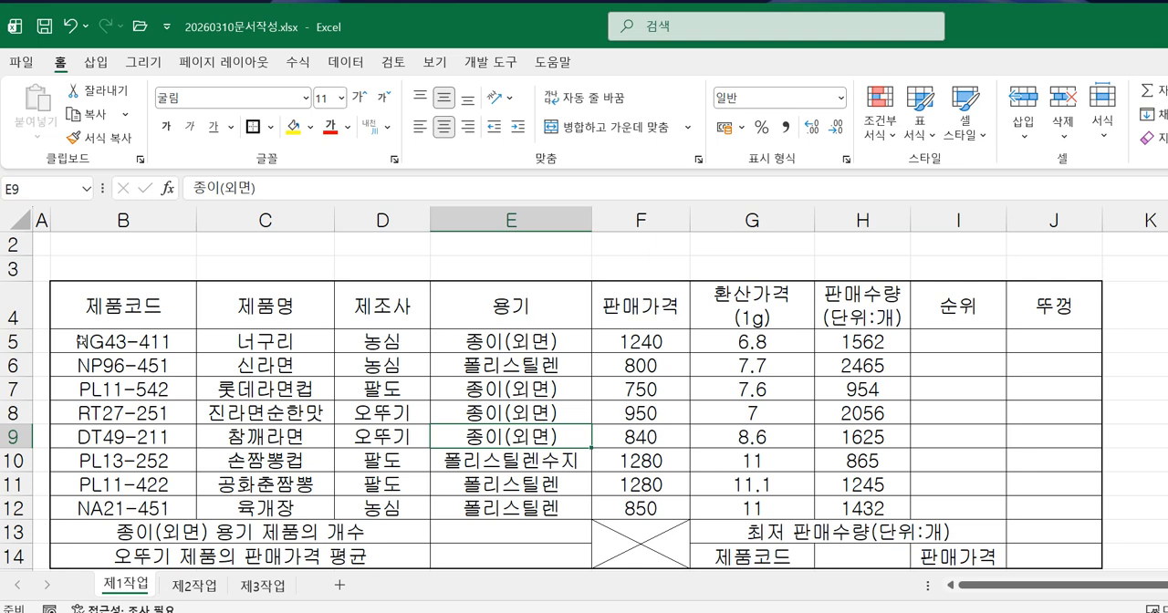
click(82, 342)
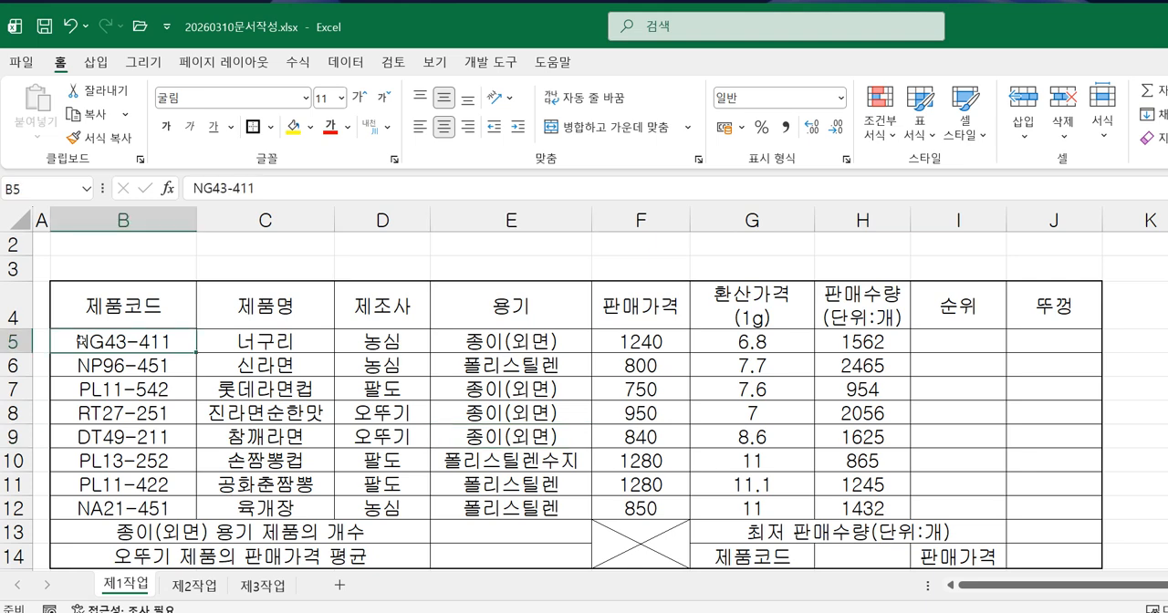
drag(81, 342, 1022, 498)
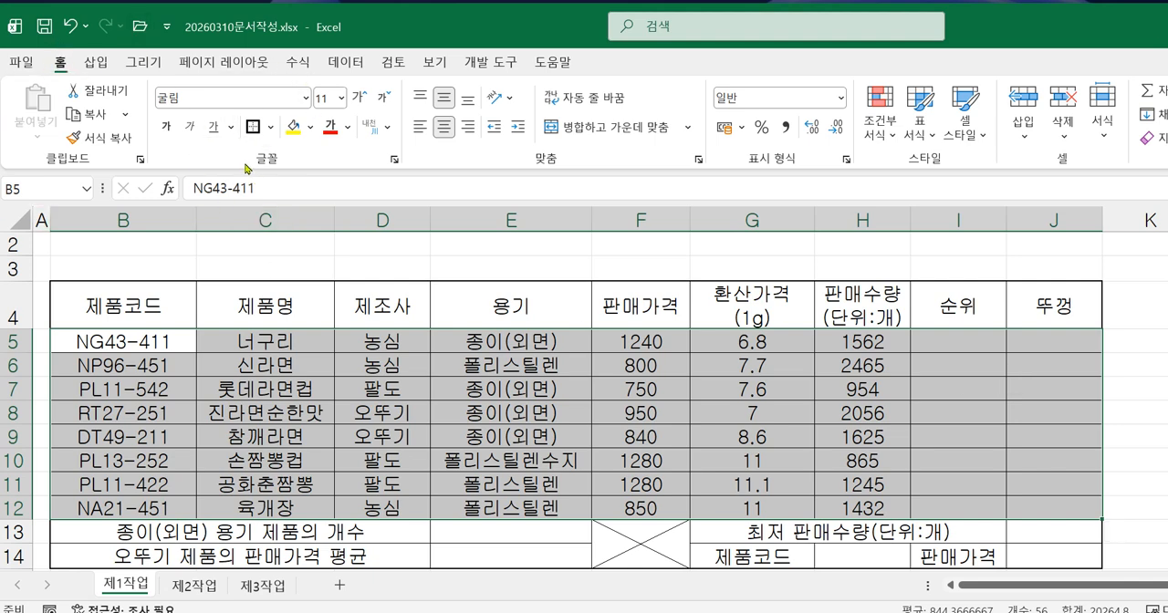
click(272, 131)
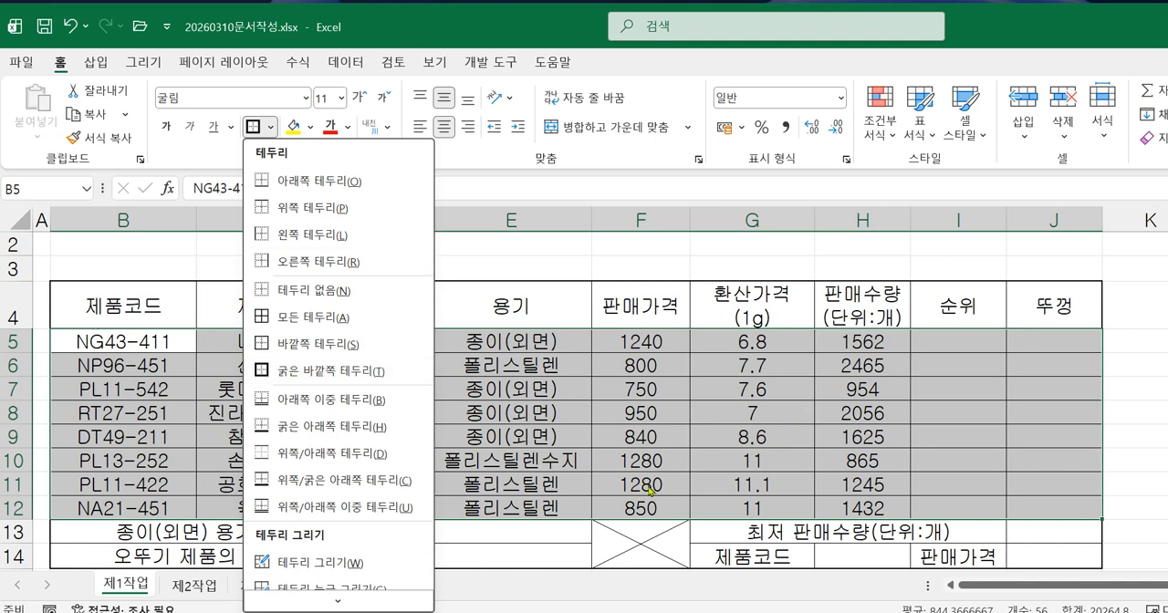
click(327, 378)
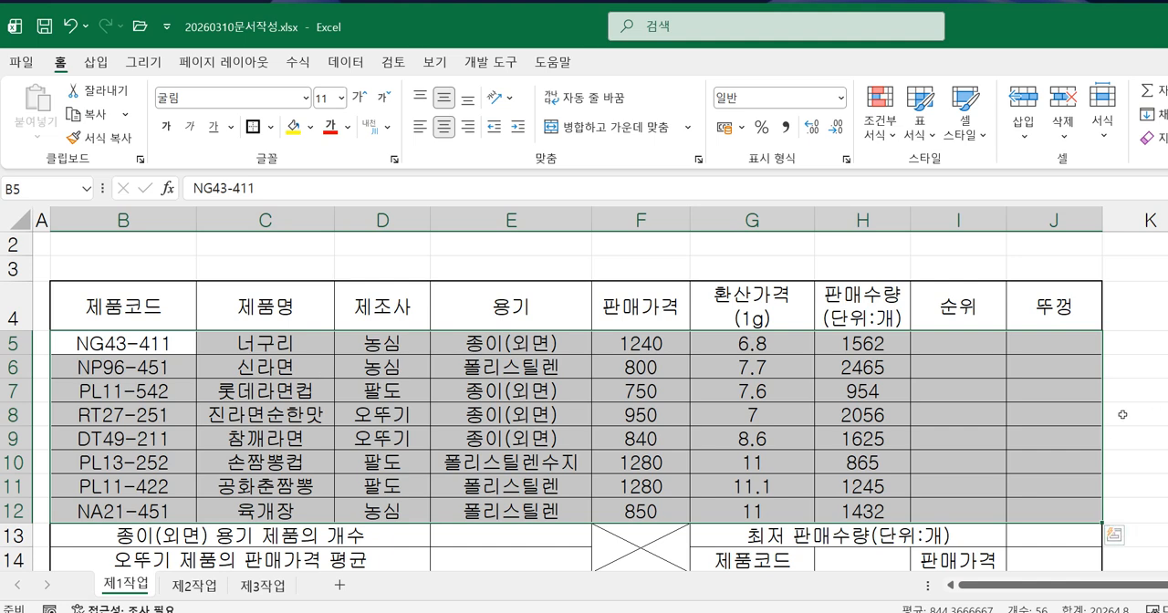
click(1123, 414)
click(704, 462)
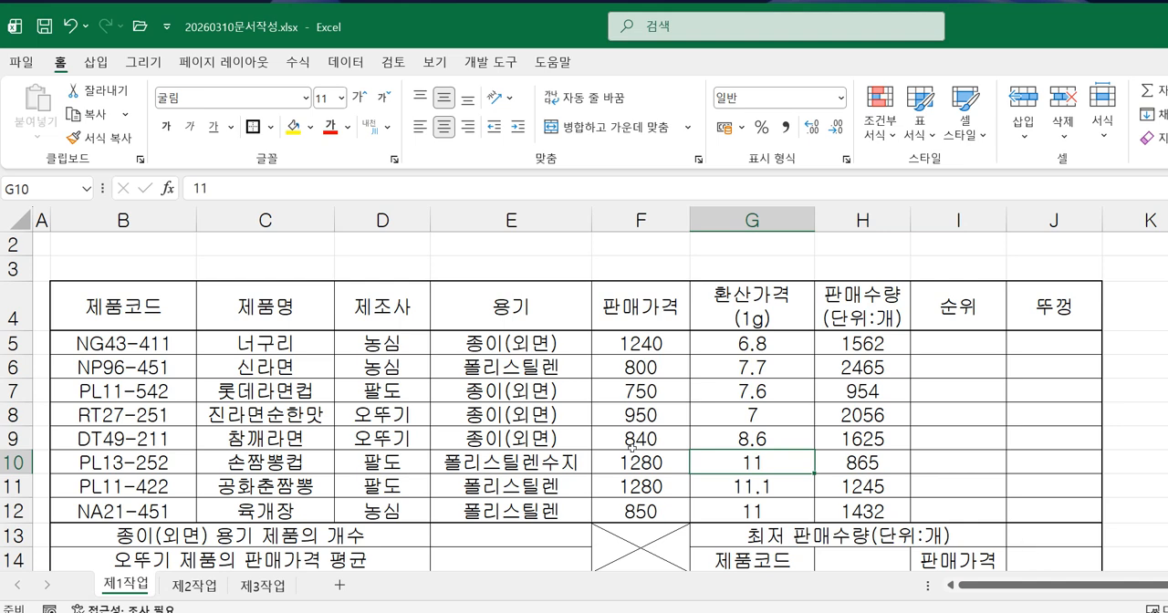
- Check the alignment condition in the exercise photo and right-align the numbers in F5:H12
click(140, 312)
drag(141, 312, 1031, 304)
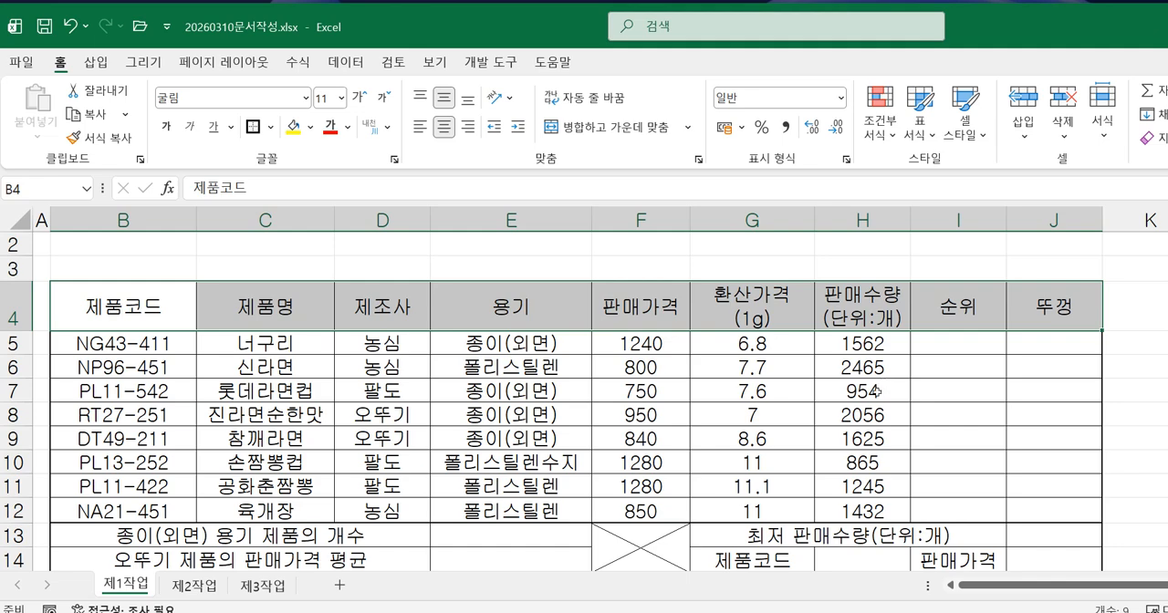
click(940, 552)
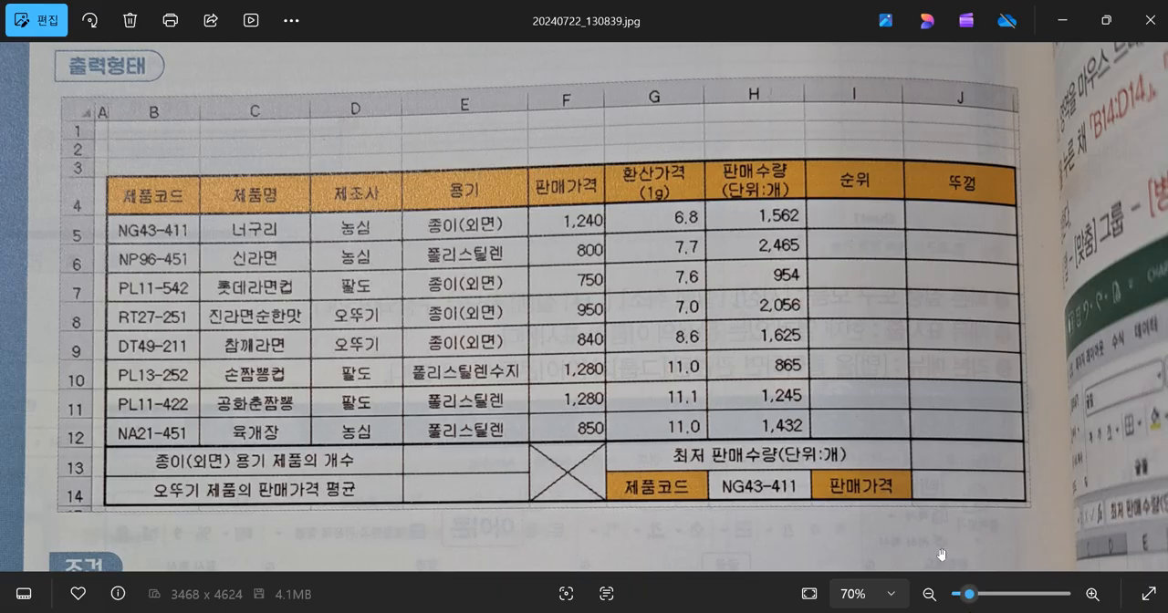
scroll(840, 371, down, 5)
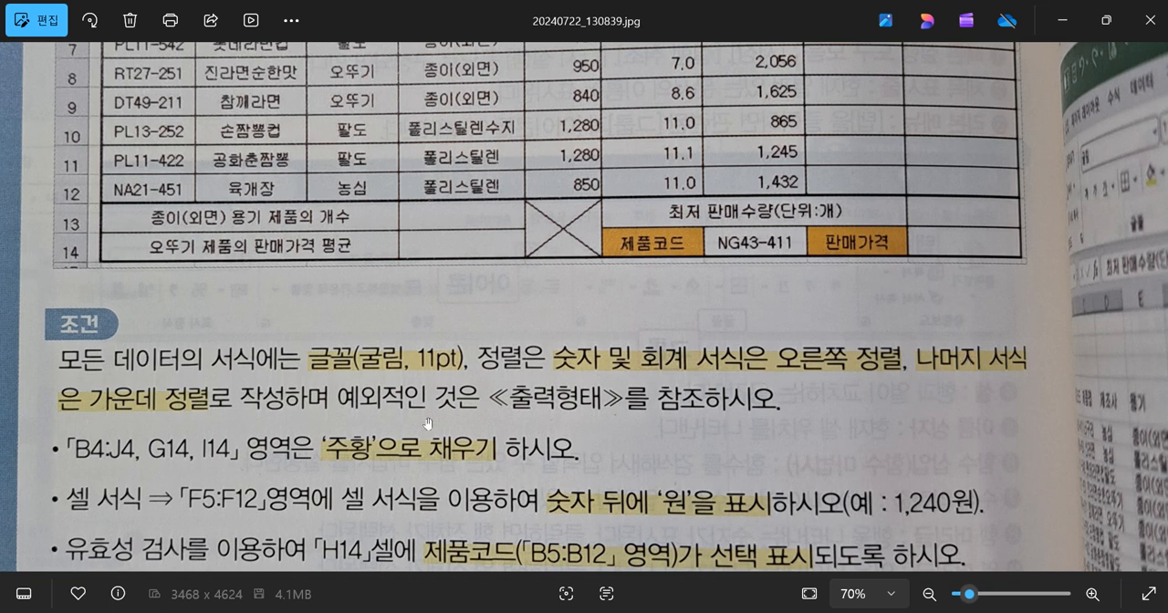
click(1065, 20)
drag(647, 343, 832, 507)
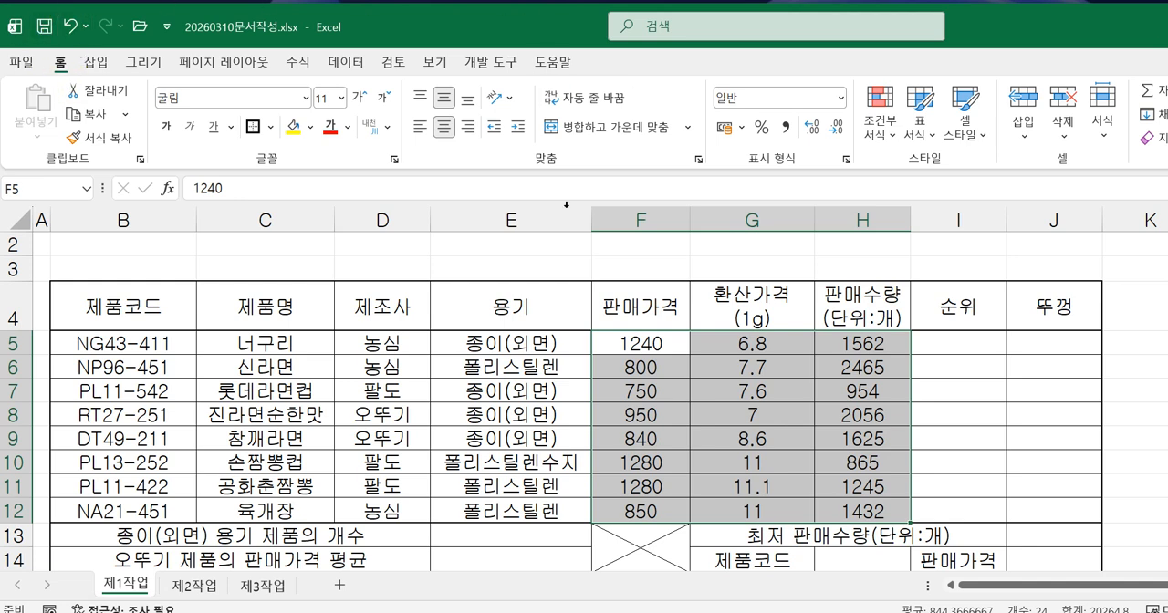
click(468, 133)
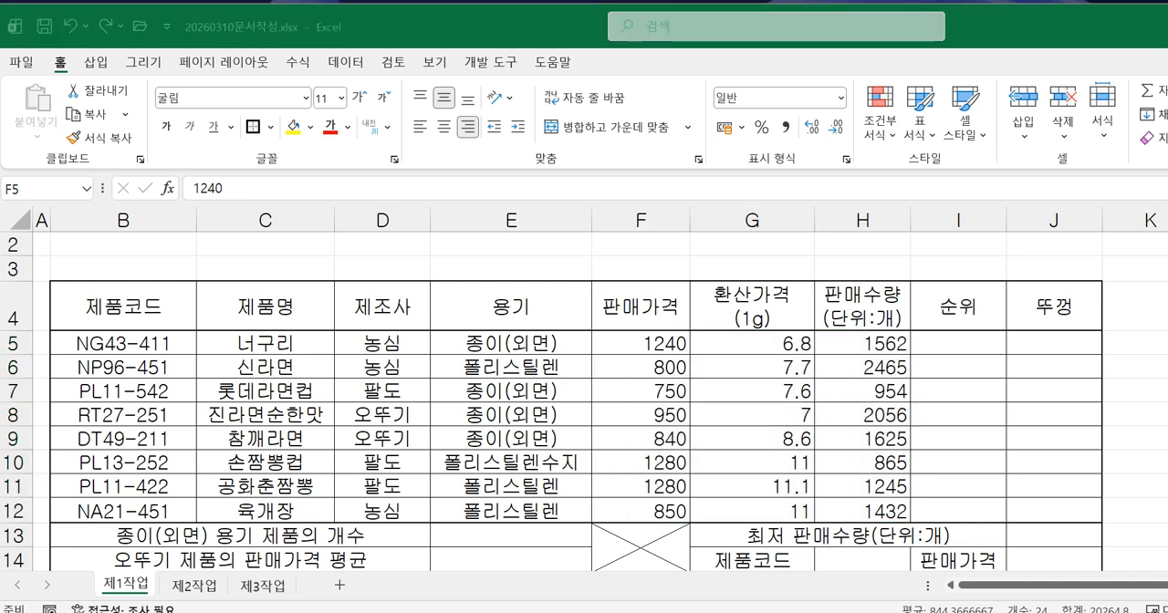
- Check the fill condition in the exercise photo and fill the header cells B4:J4 with the standard colour 주황 (orange)
key(alt+Tab)
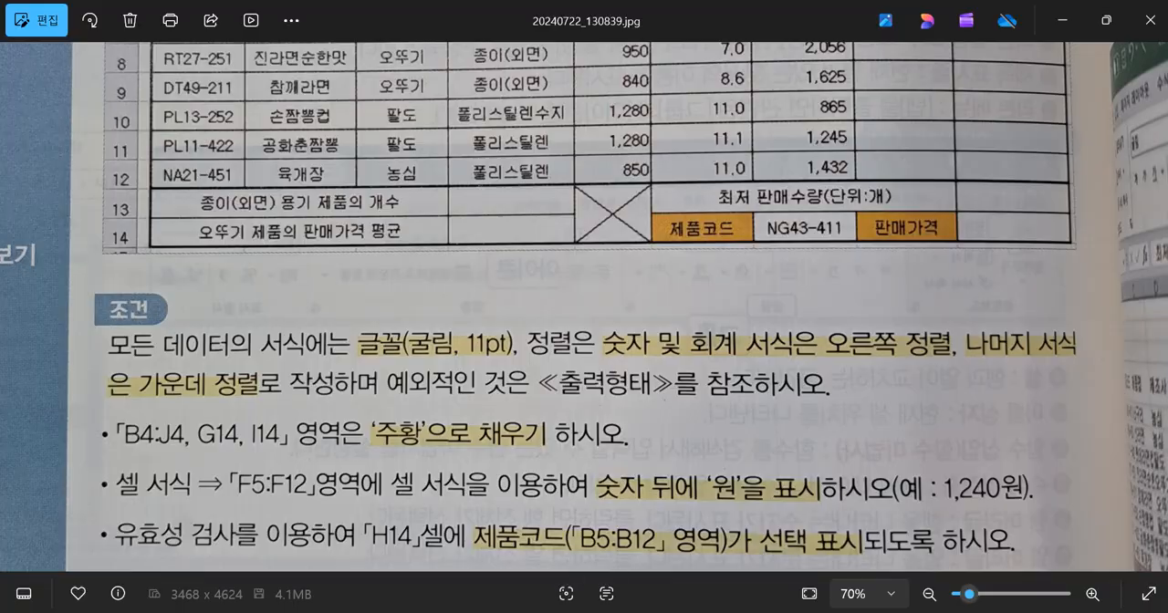
key(alt+Tab)
drag(157, 299, 1013, 313)
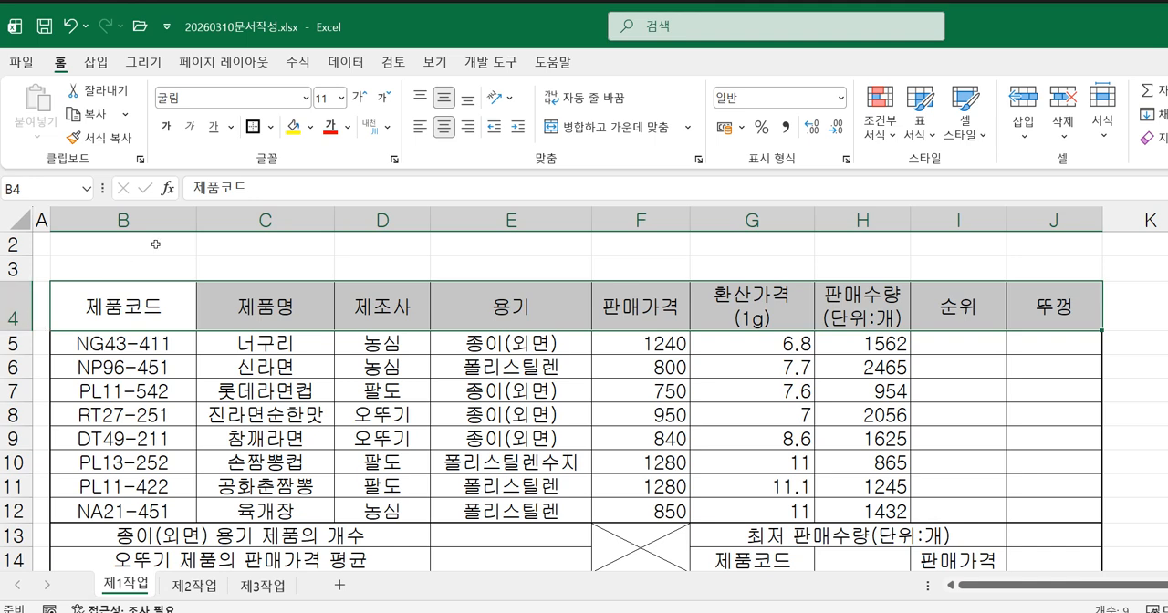
click(312, 131)
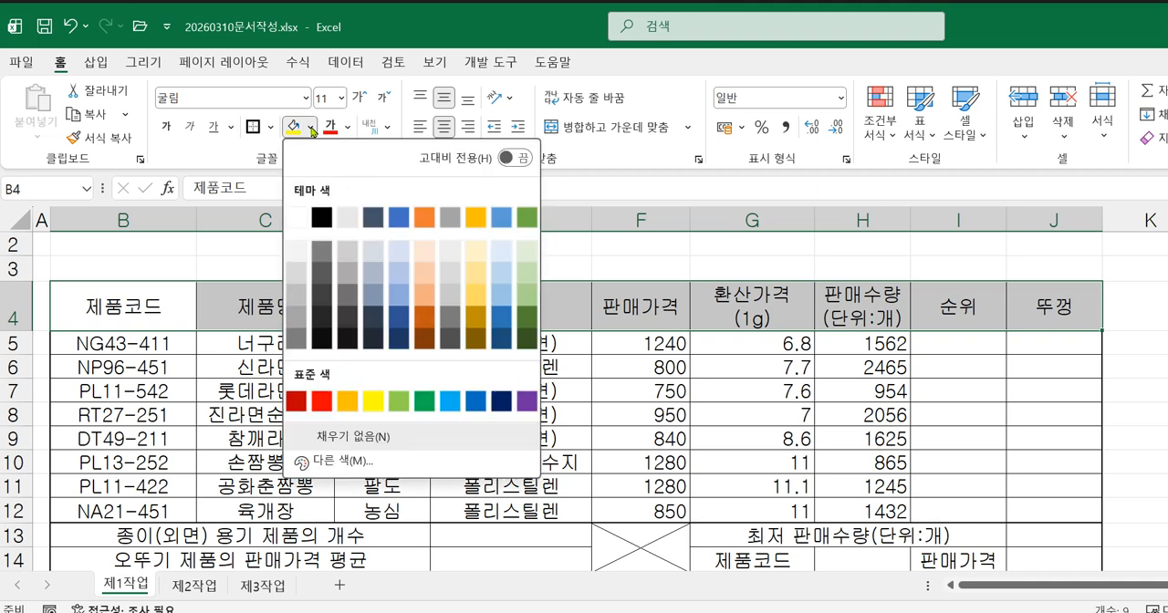
click(347, 406)
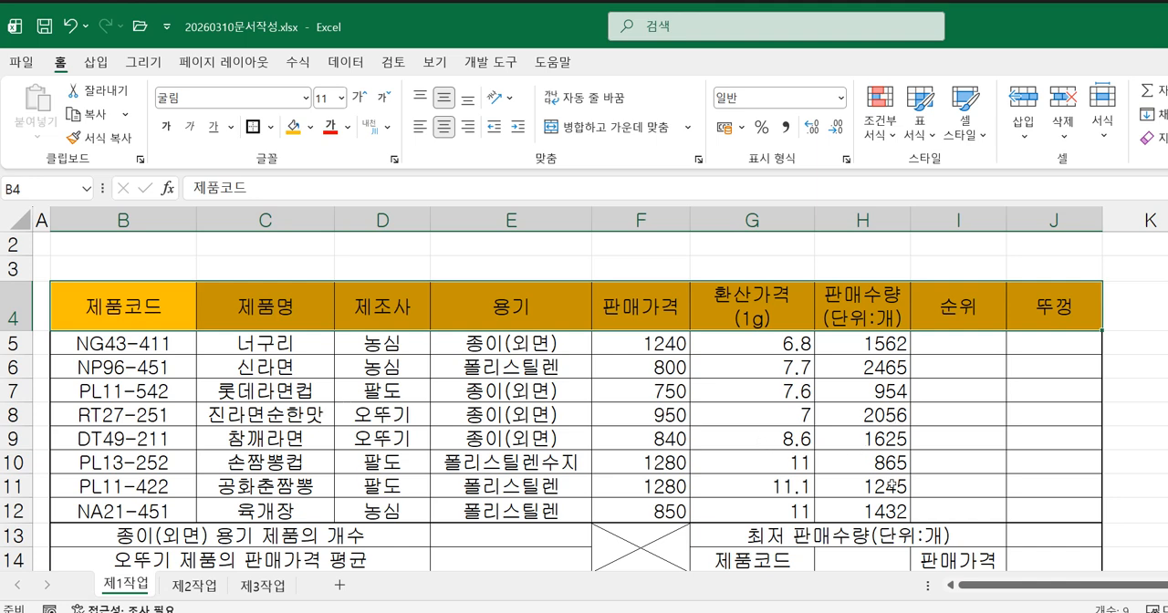
- Fill the 제품코드 cell G14 and the 판매가격 cell I14 with the standard colour 주황 (orange)
scroll(891, 487, down, 1)
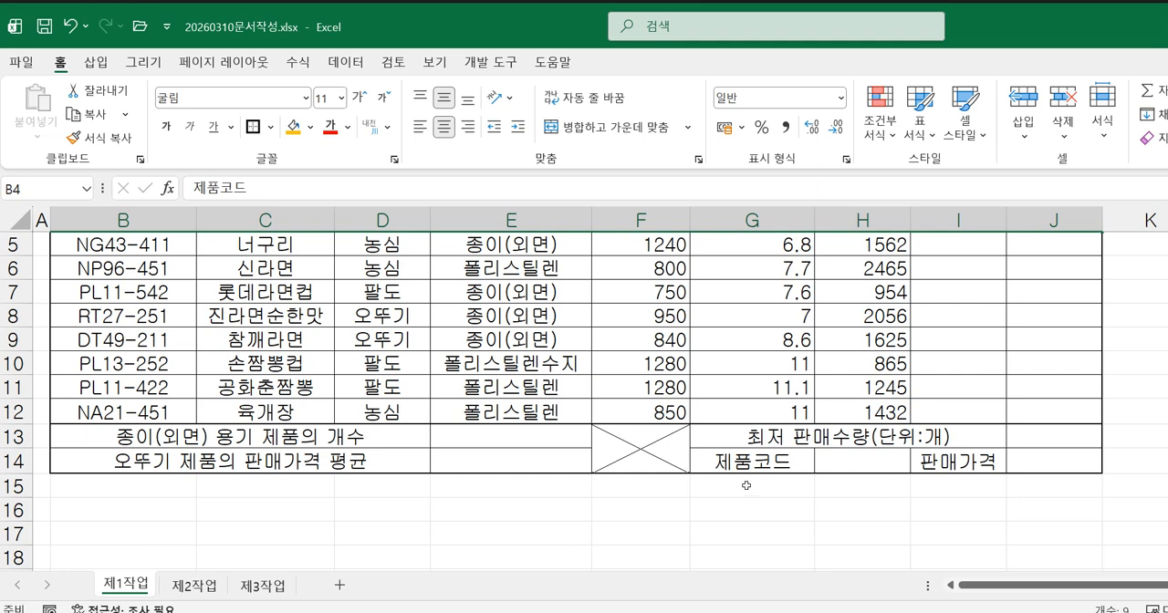
click(725, 467)
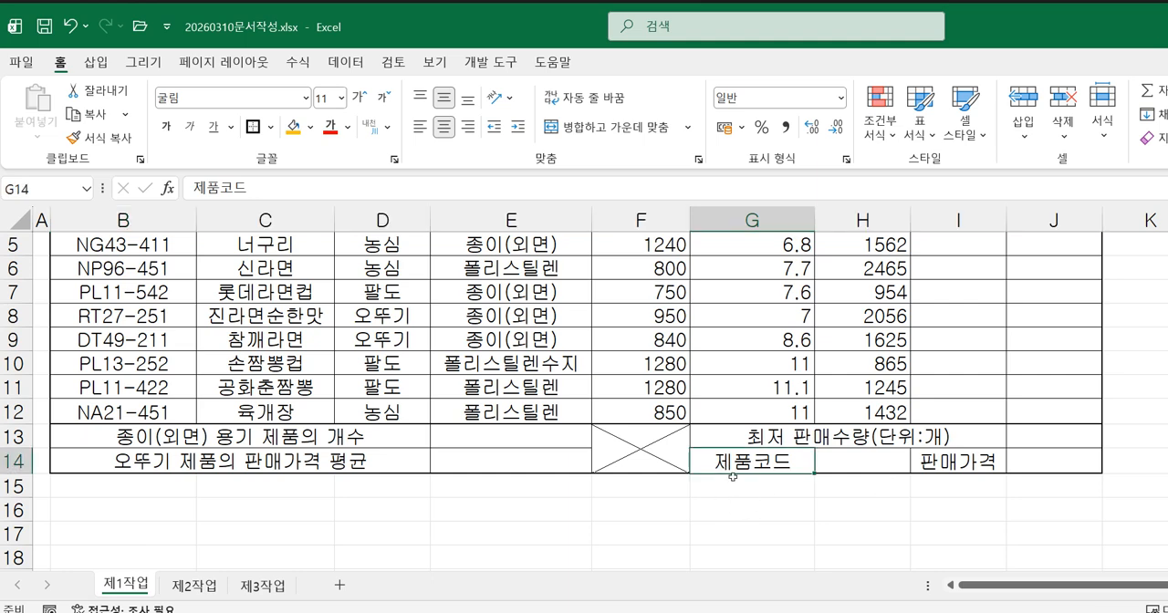
click(311, 127)
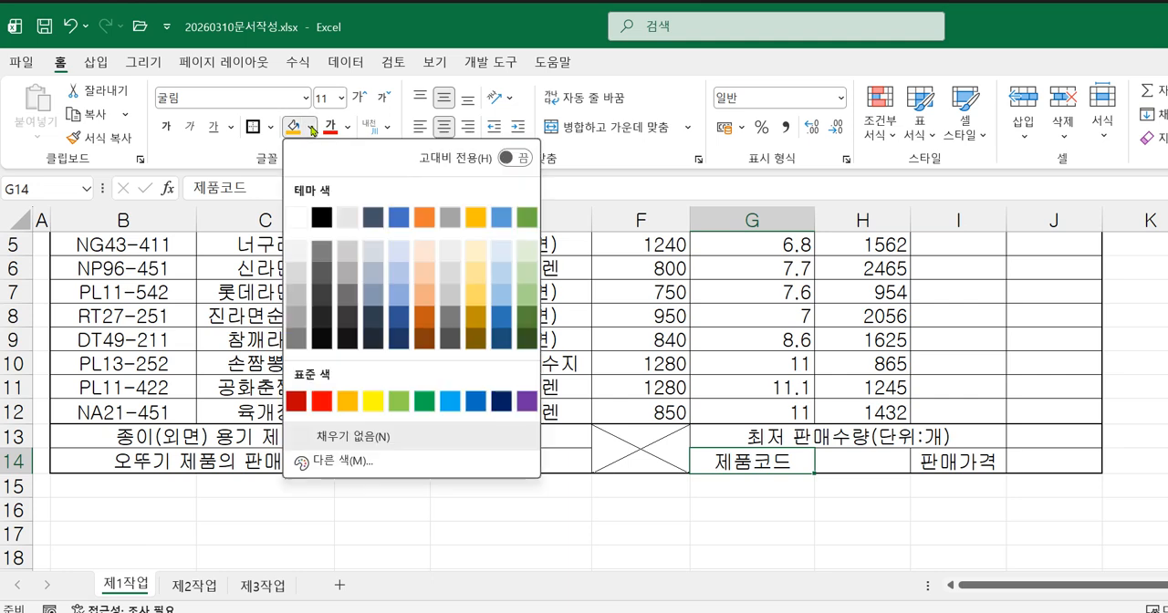
click(350, 402)
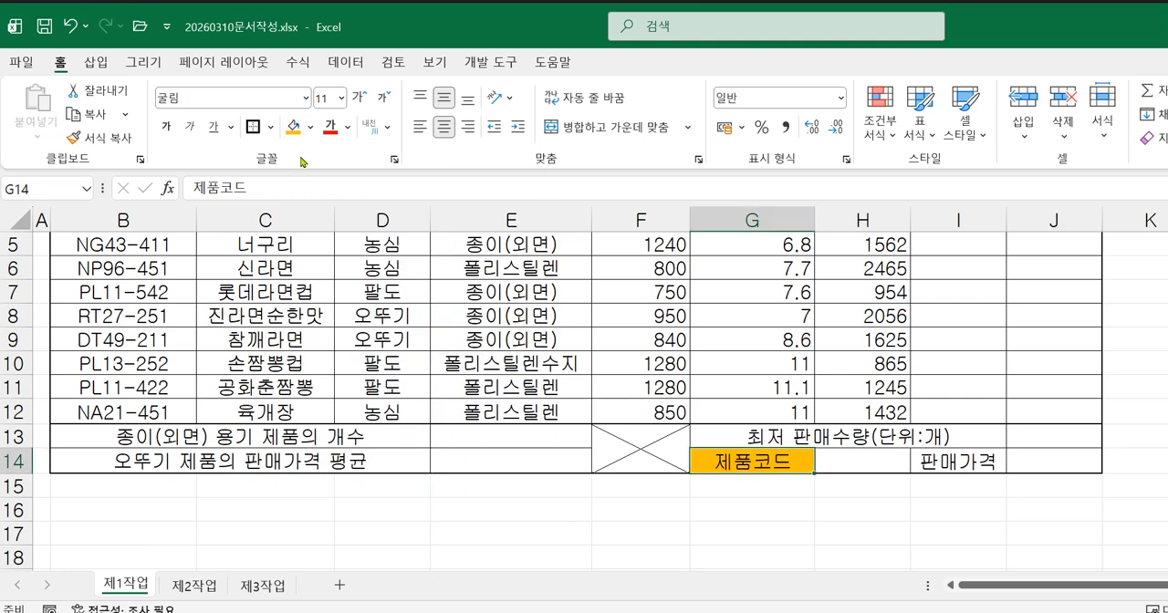
click(311, 128)
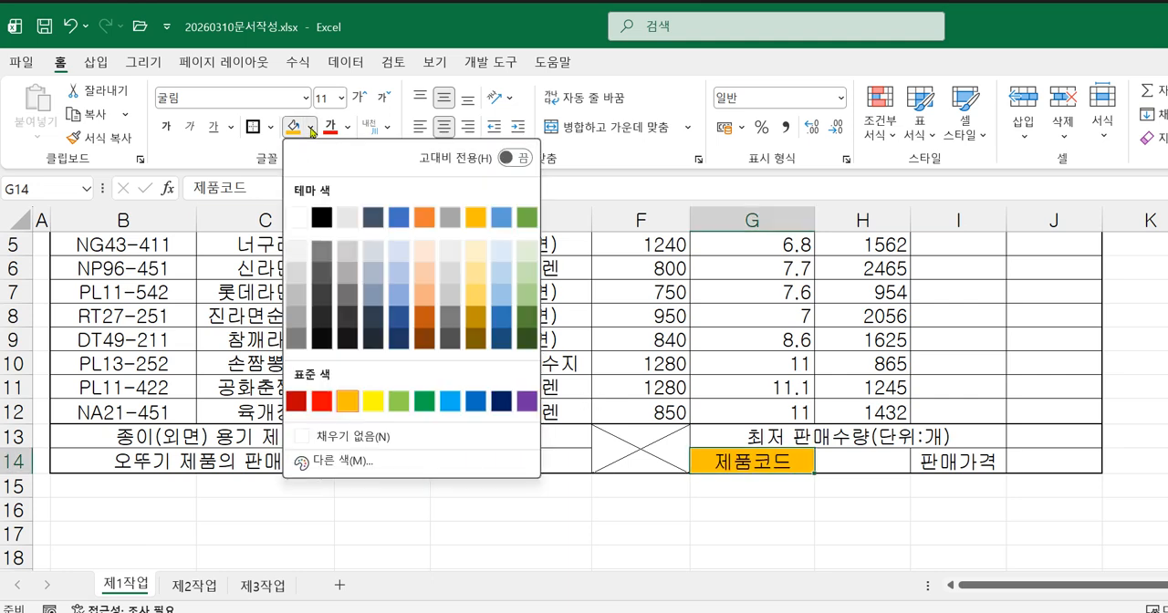
click(346, 402)
click(948, 462)
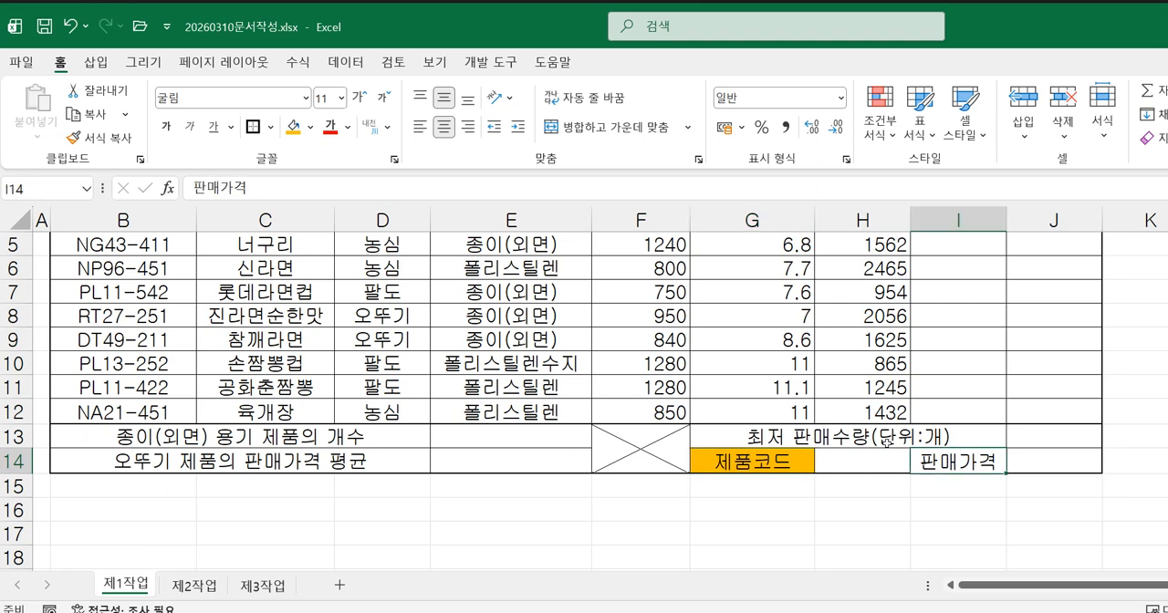
click(311, 128)
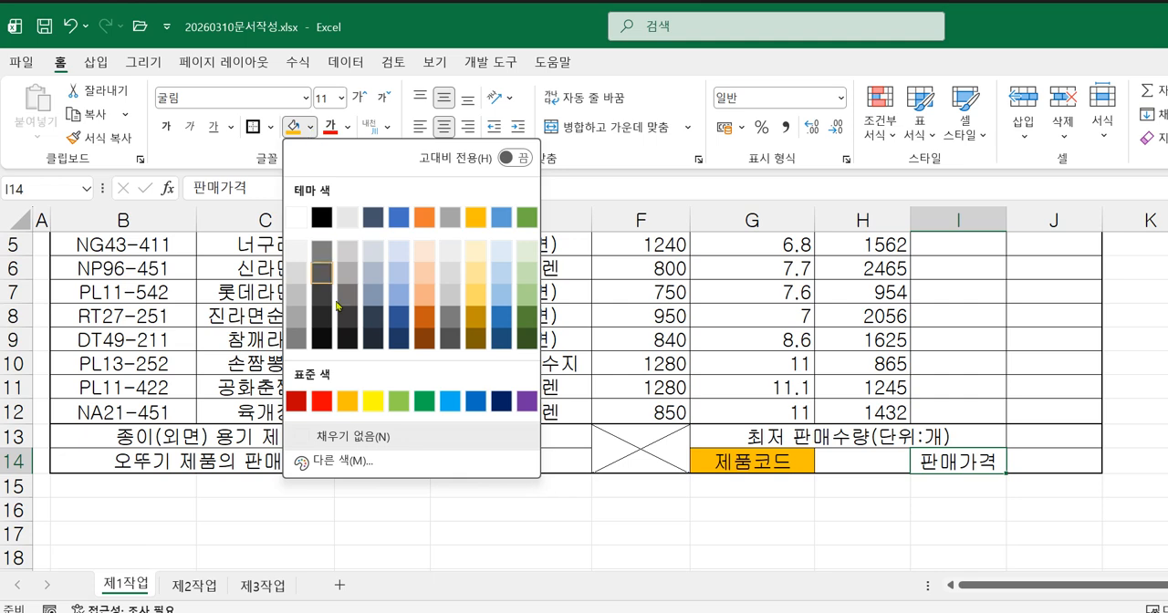
click(346, 401)
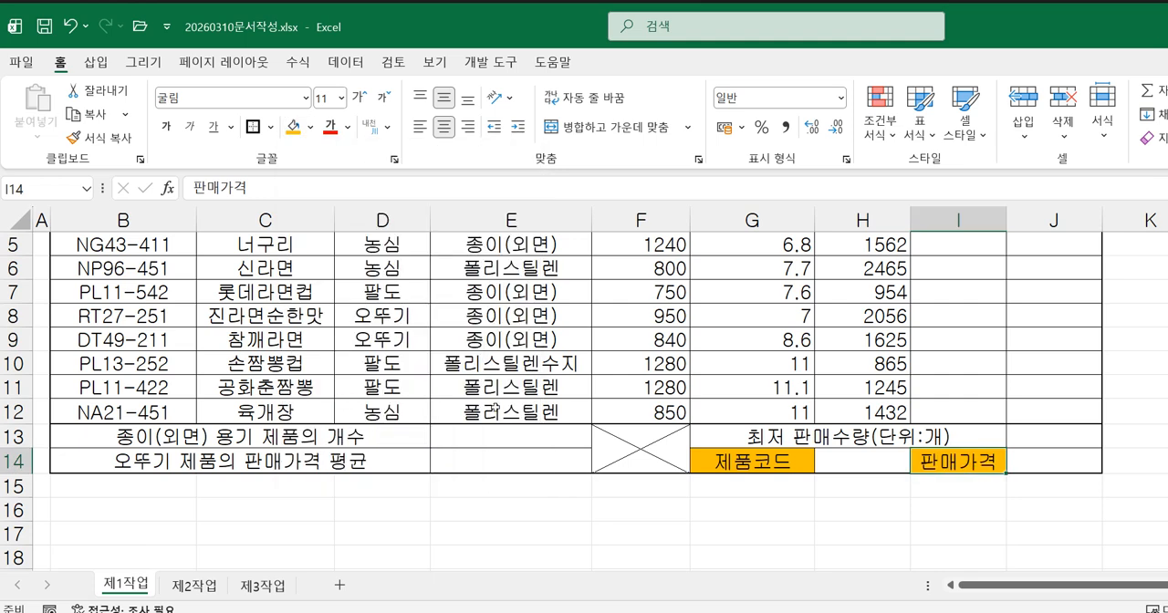
click(916, 525)
- Increase the height of header row 4 slightly so the two-line headings have more room
scroll(876, 511, up, 1)
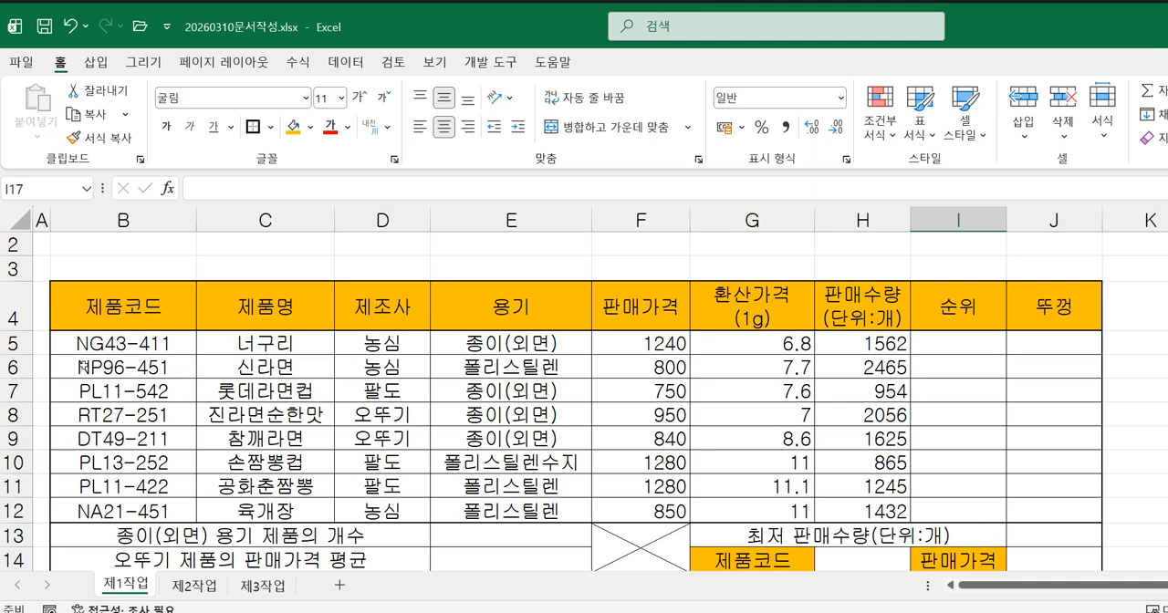
click(16, 316)
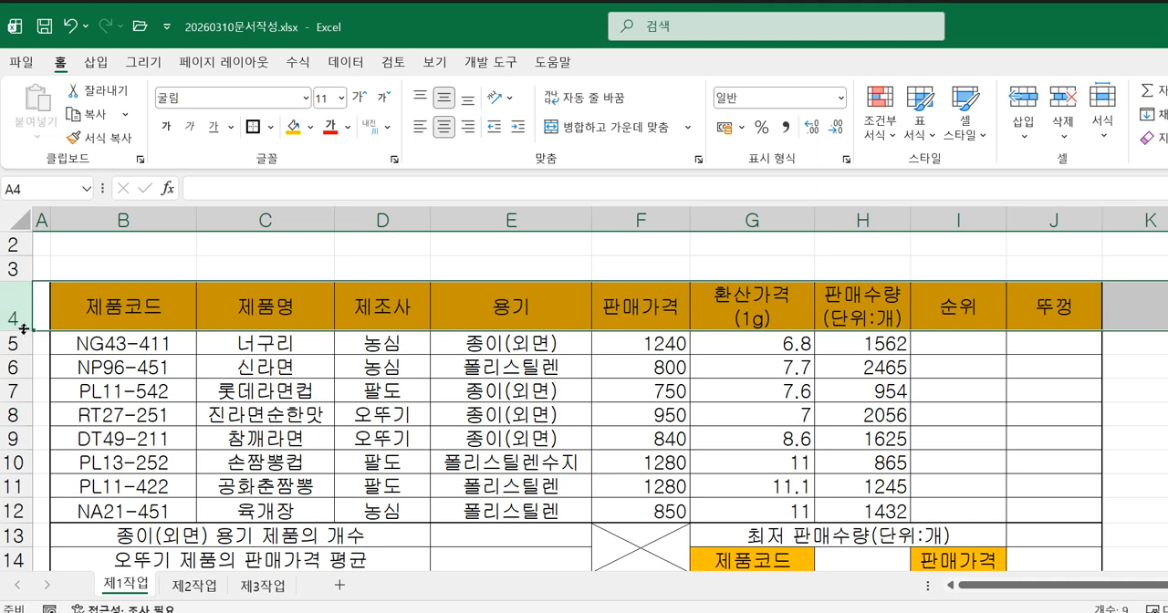
drag(23, 329, 20, 338)
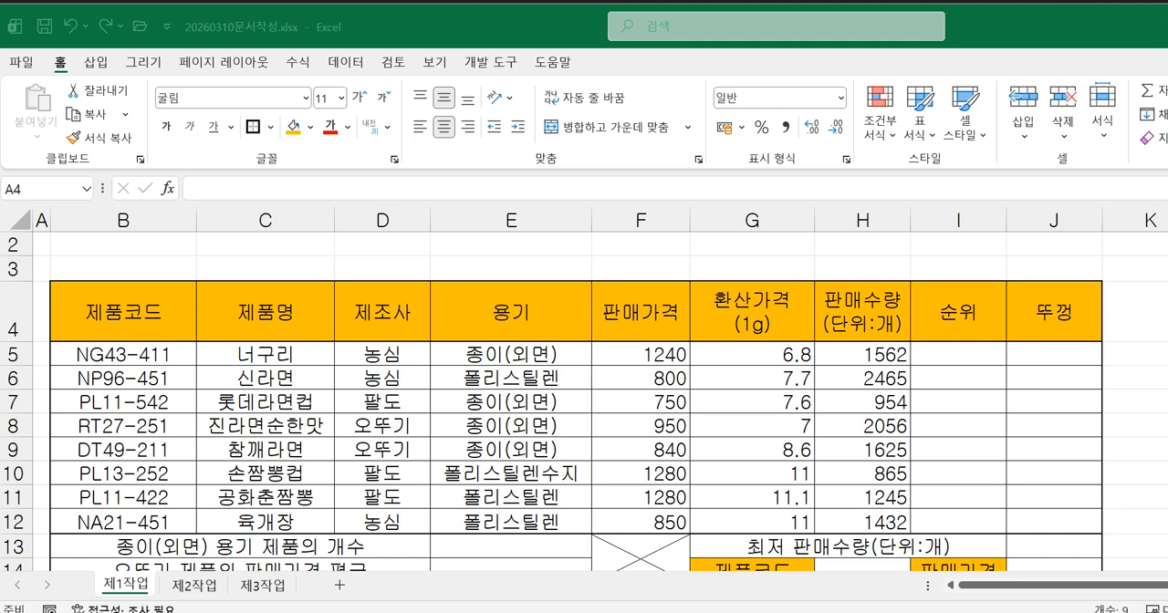
- Check in the exercise photo how the numbers in the 판매가격, 환산가격(1g) and 판매수량 columns are formatted
scroll(584, 411, up, 1)
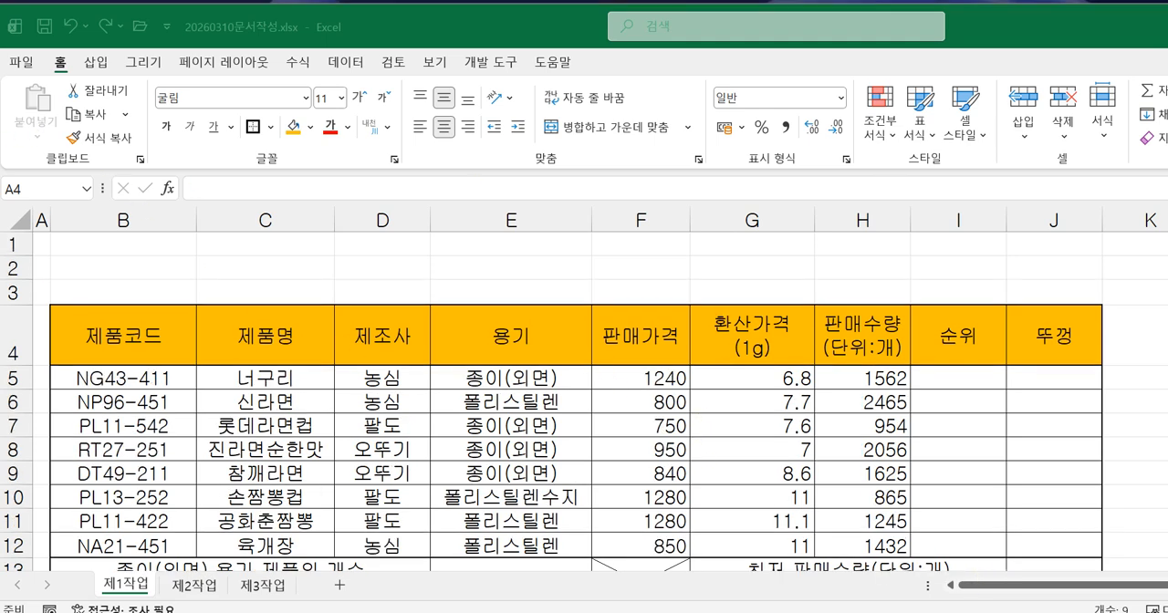
key(alt+Tab)
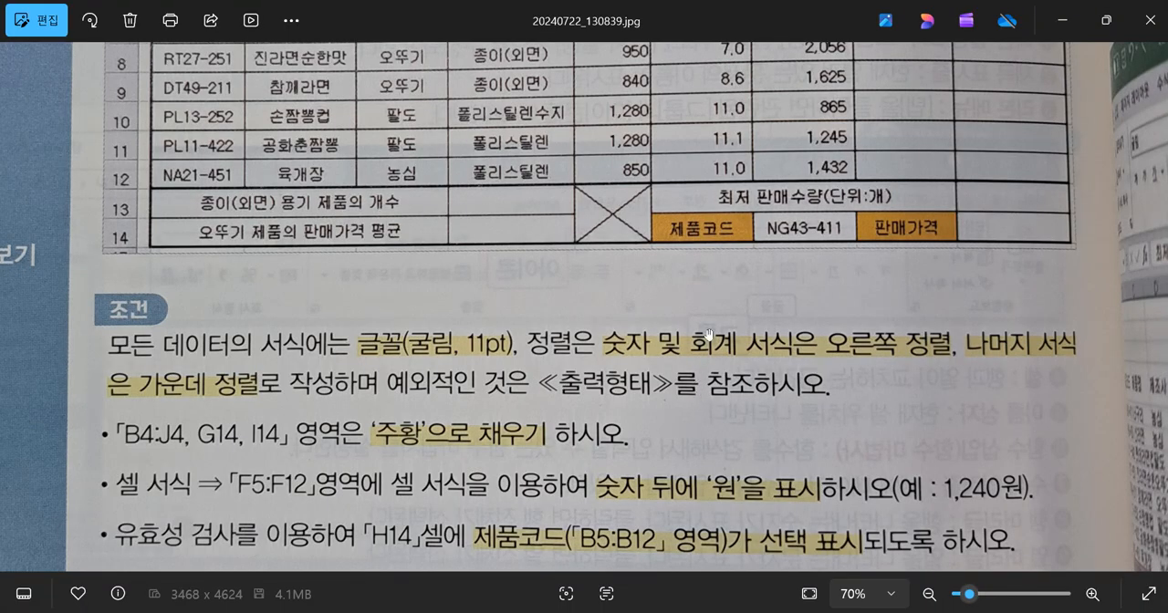
drag(709, 334, 708, 455)
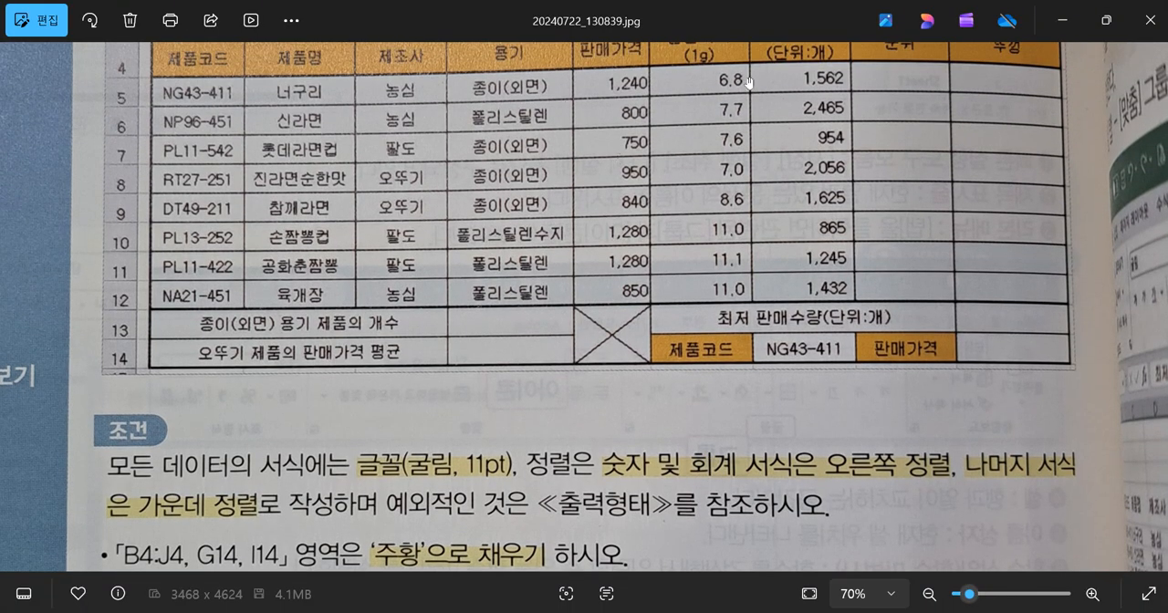
drag(771, 208, 710, 260)
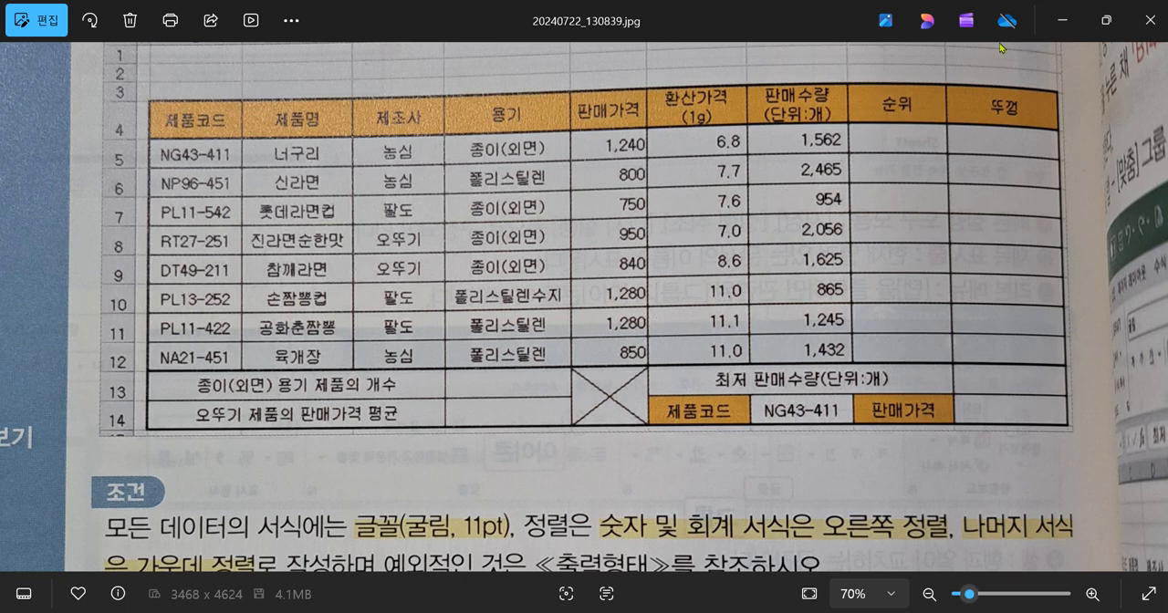
click(1066, 20)
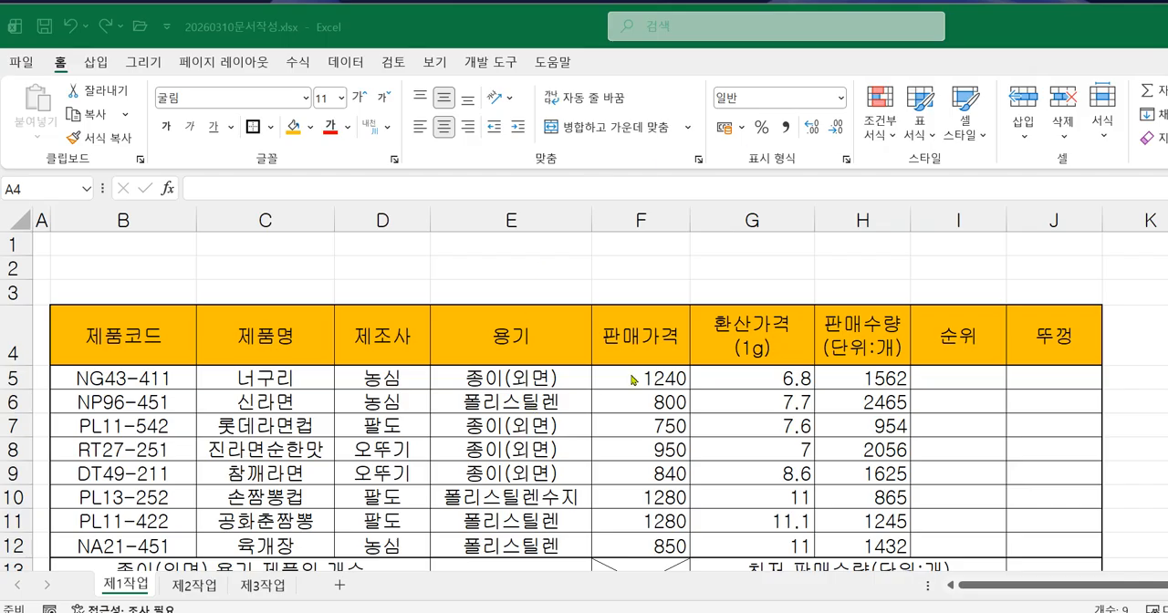
- Format the 판매가격 values in F5:F12 as 숫자 (Number) with the thousands separator
drag(631, 374, 634, 539)
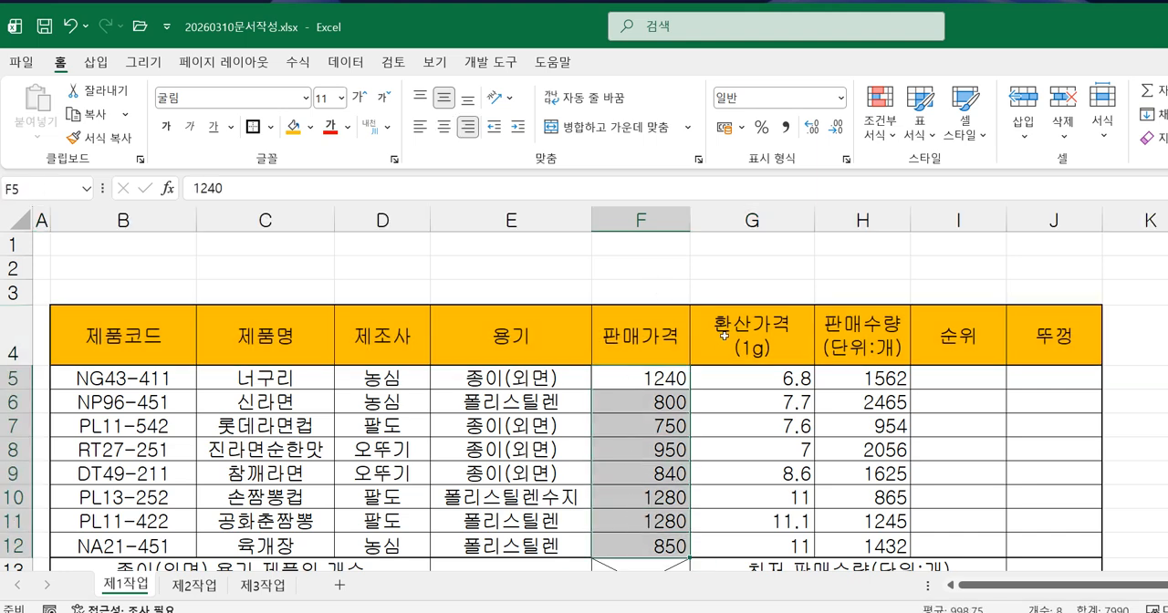
scroll(723, 335, down, 1)
drag(659, 309, 660, 470)
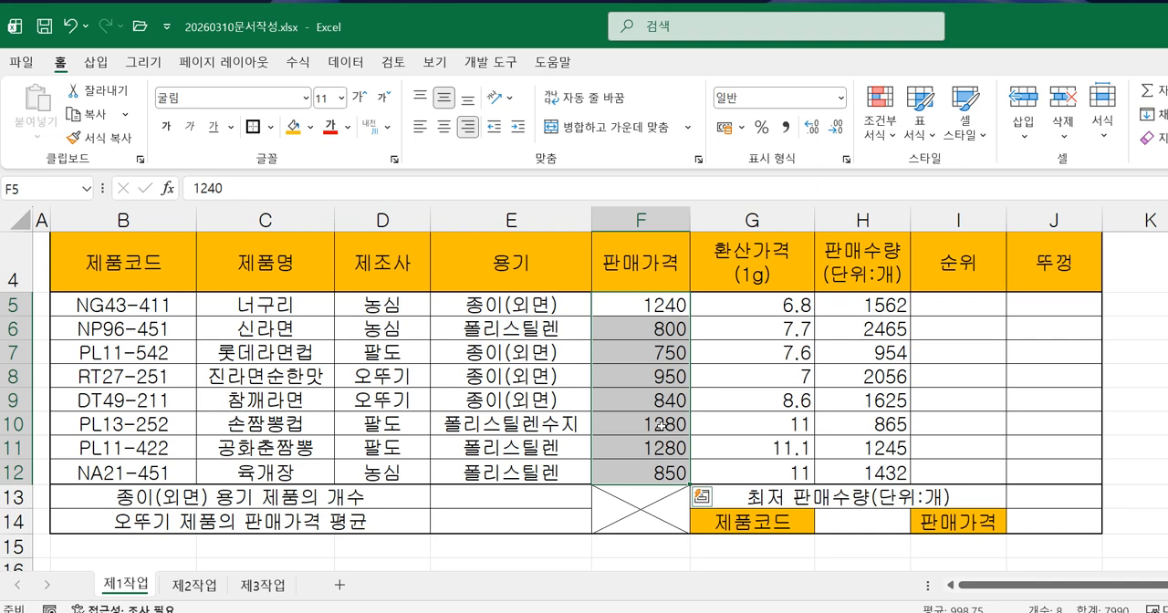
right_click(658, 425)
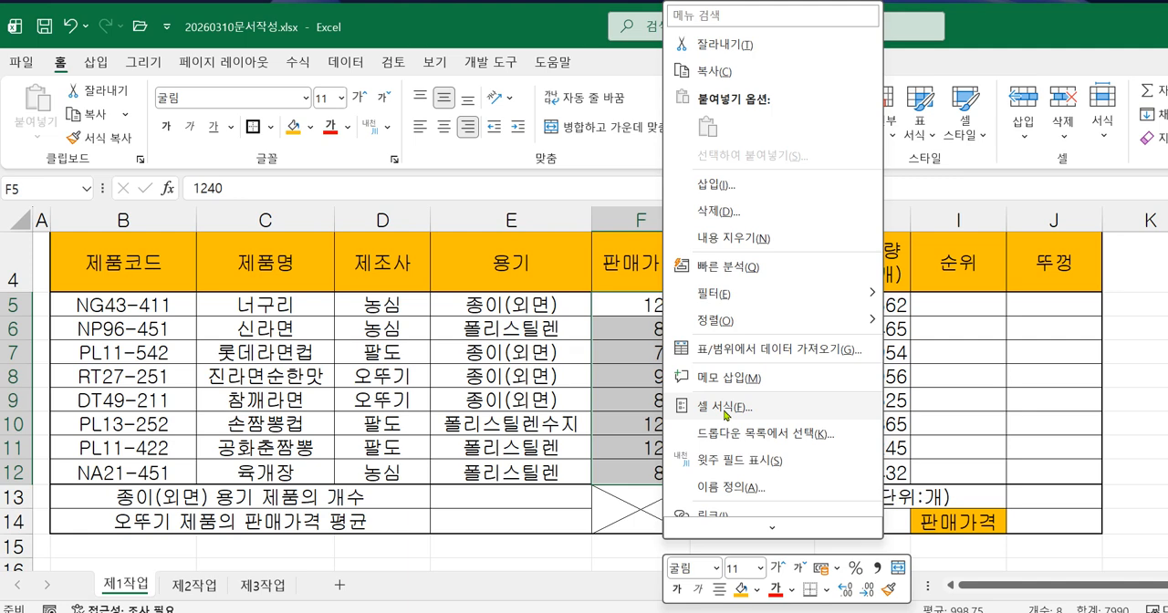
click(633, 378)
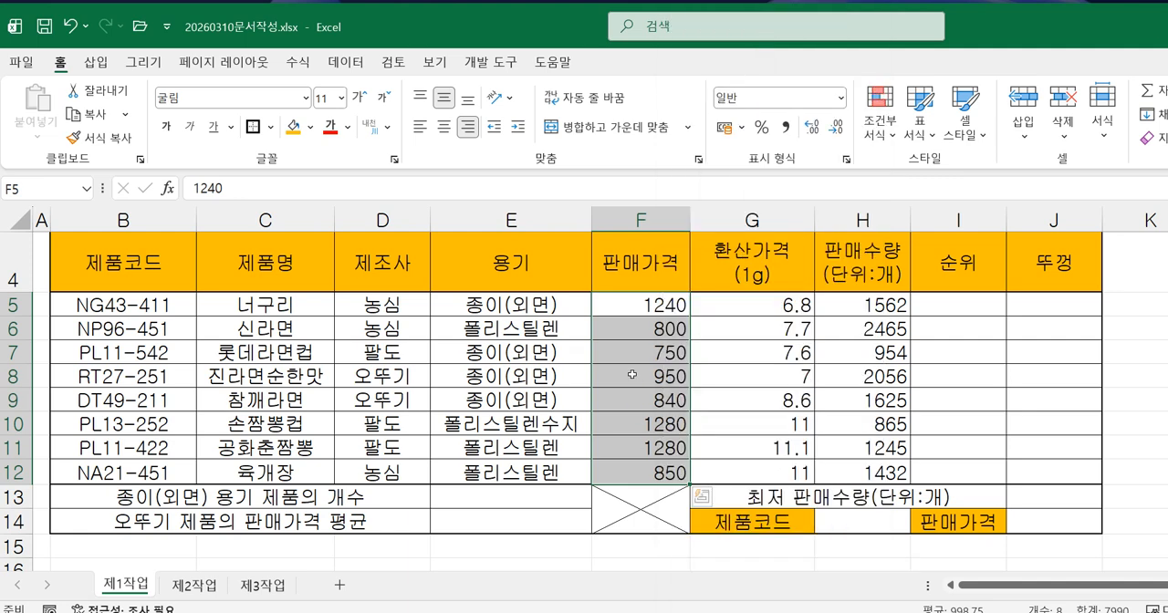
drag(644, 305, 653, 485)
right_click(650, 411)
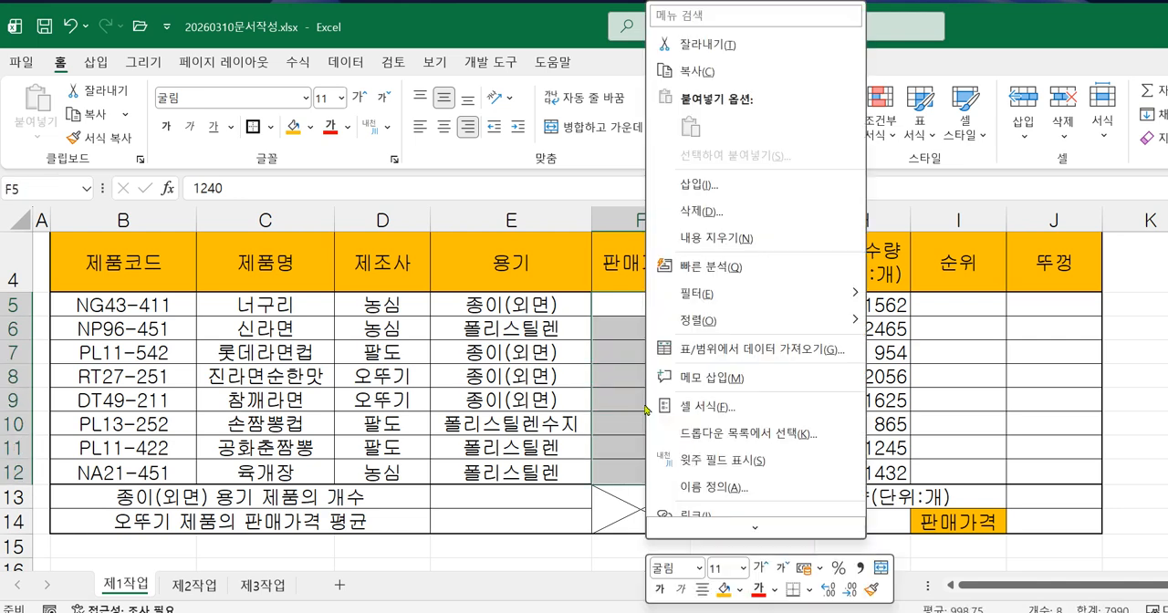
click(713, 407)
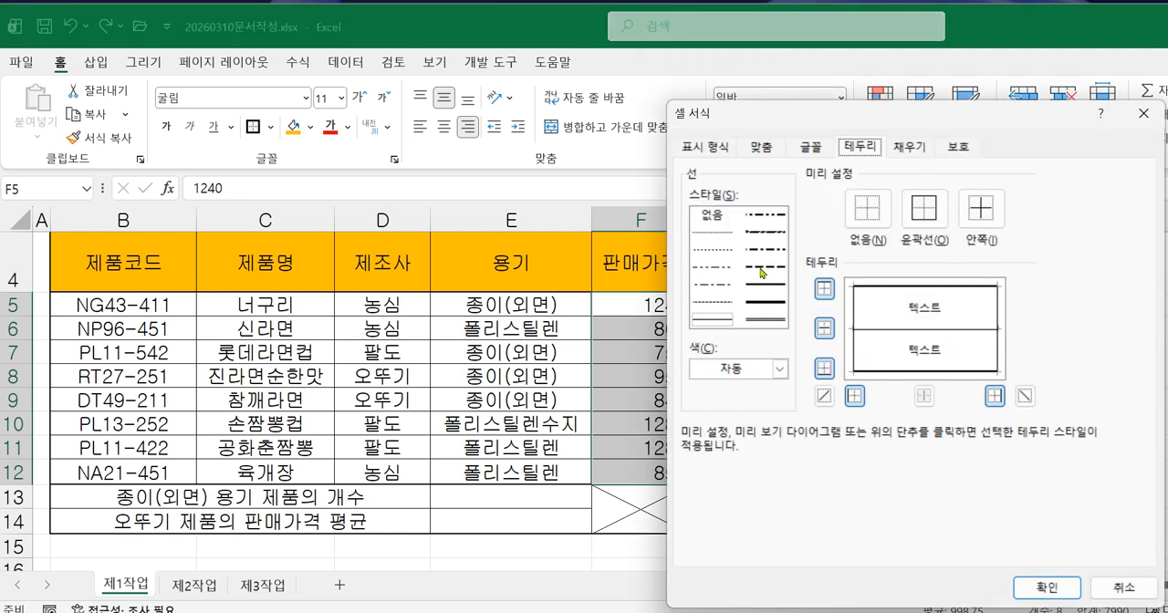
drag(761, 115, 604, 71)
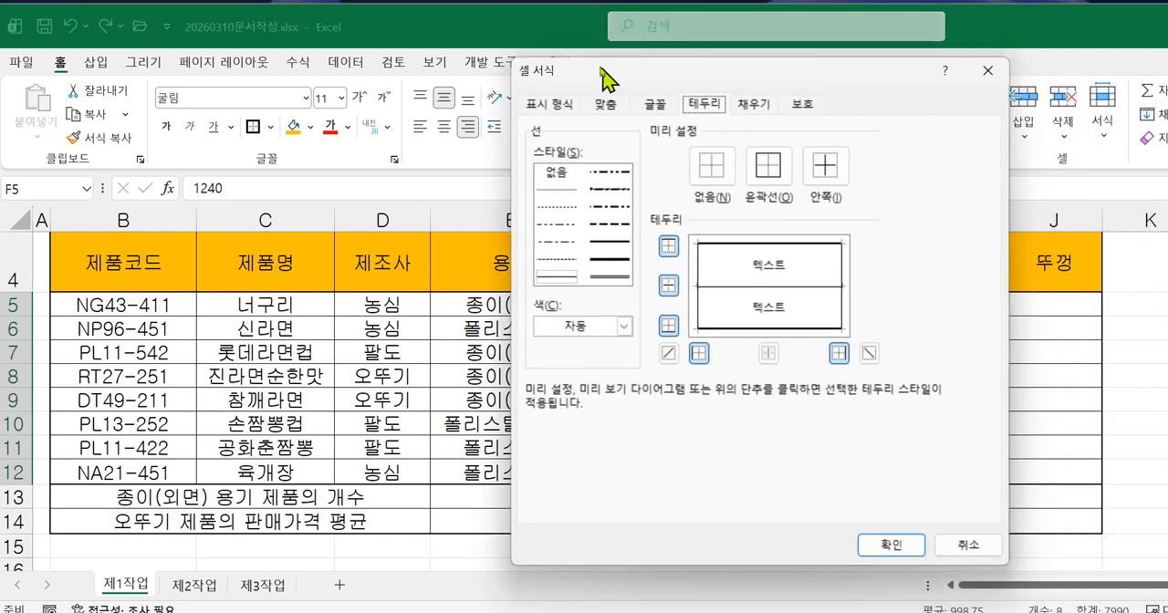
click(548, 108)
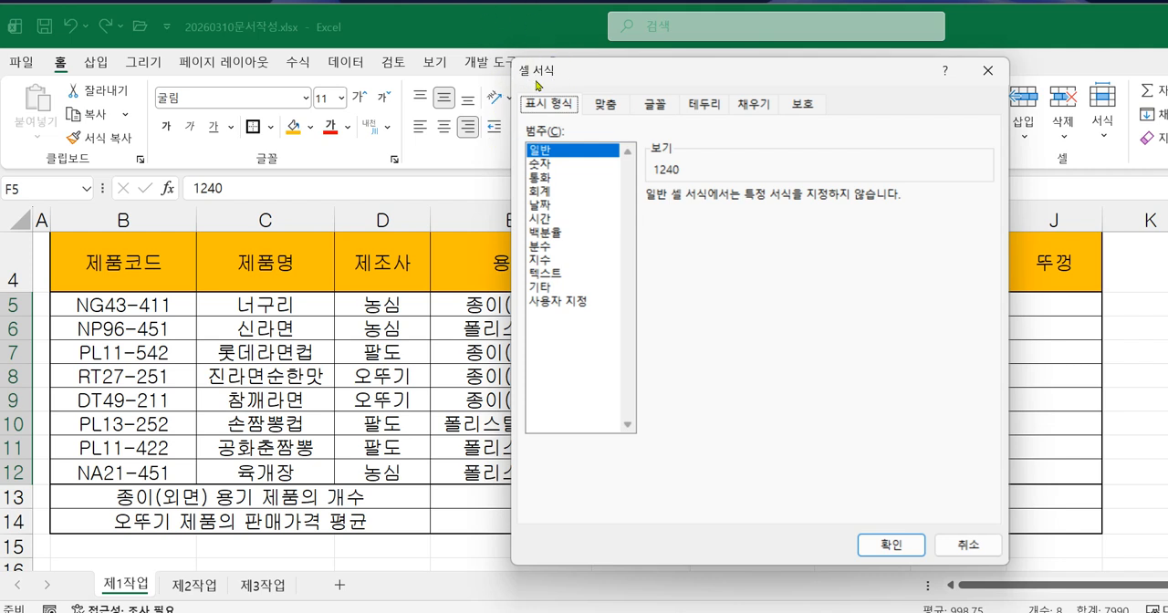
click(546, 163)
click(652, 224)
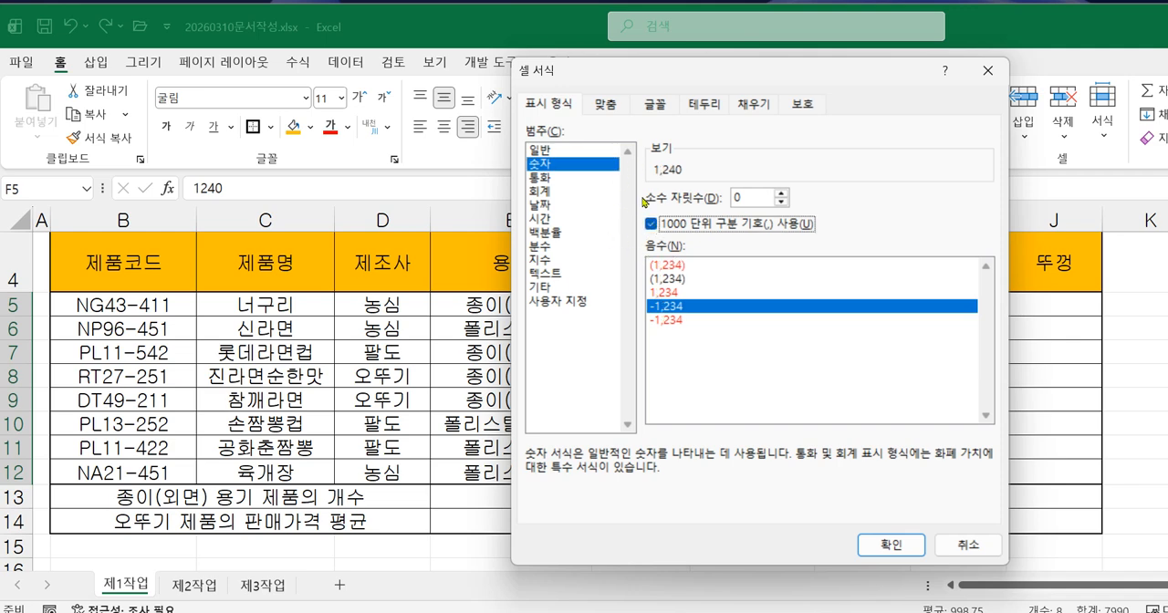
click(876, 548)
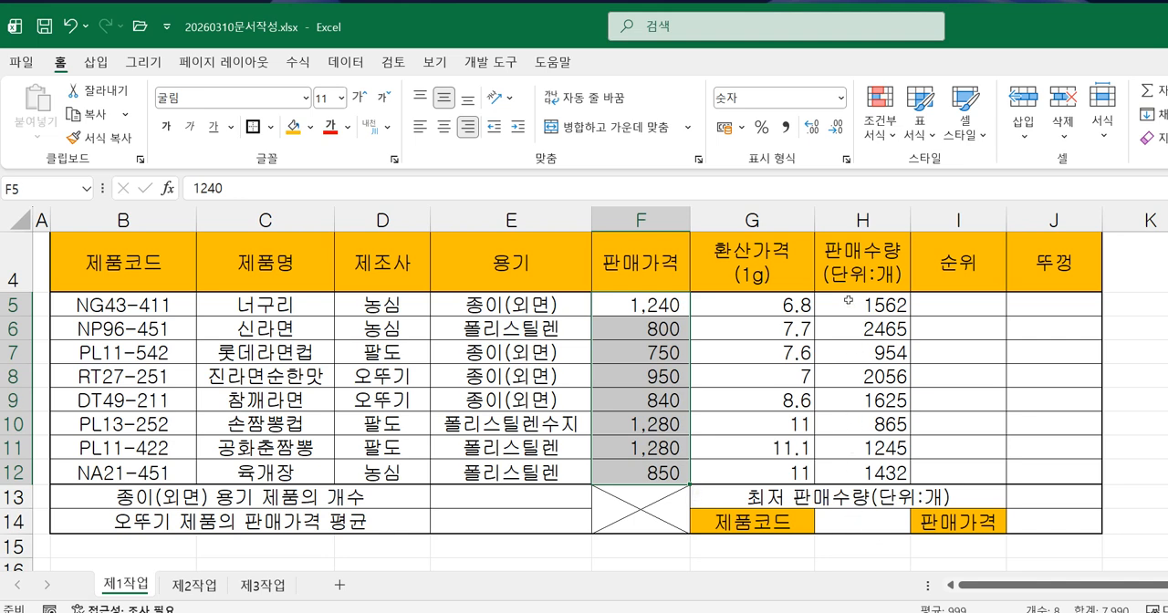
- Apply the 숫자 (Number) format with the thousands separator to the 판매수량 values in H5:H12
drag(848, 299, 856, 473)
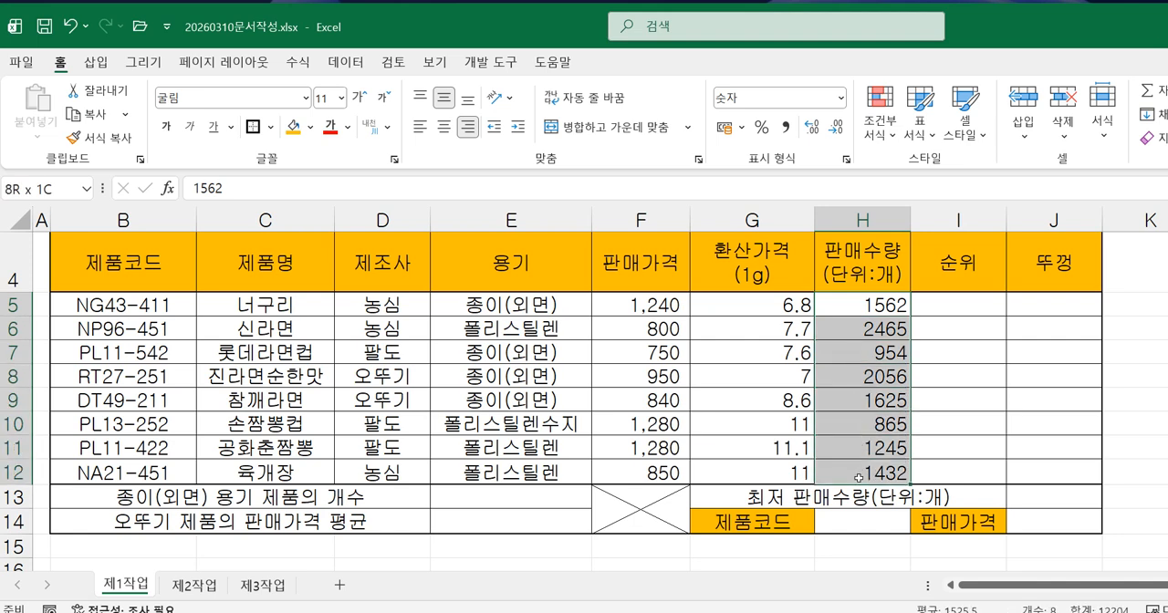
right_click(847, 427)
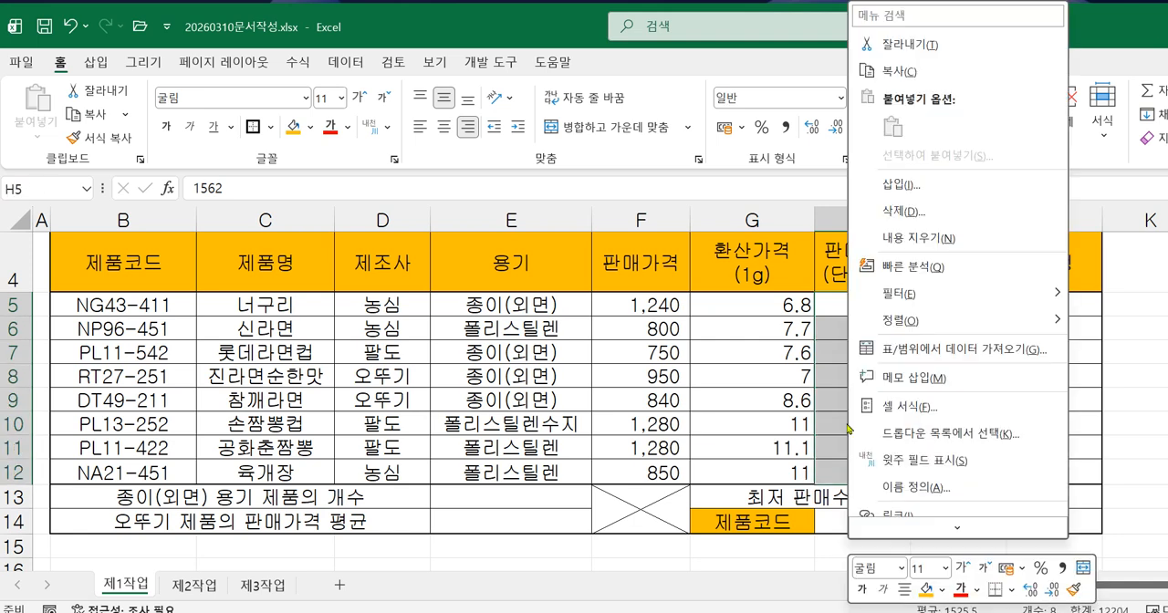
click(896, 413)
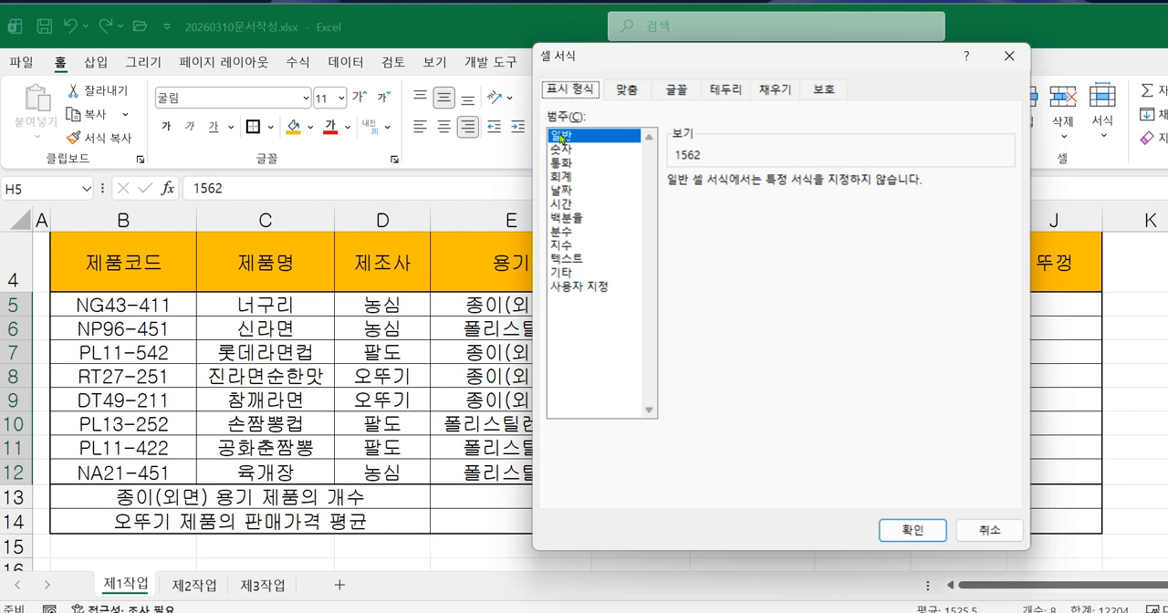
click(561, 150)
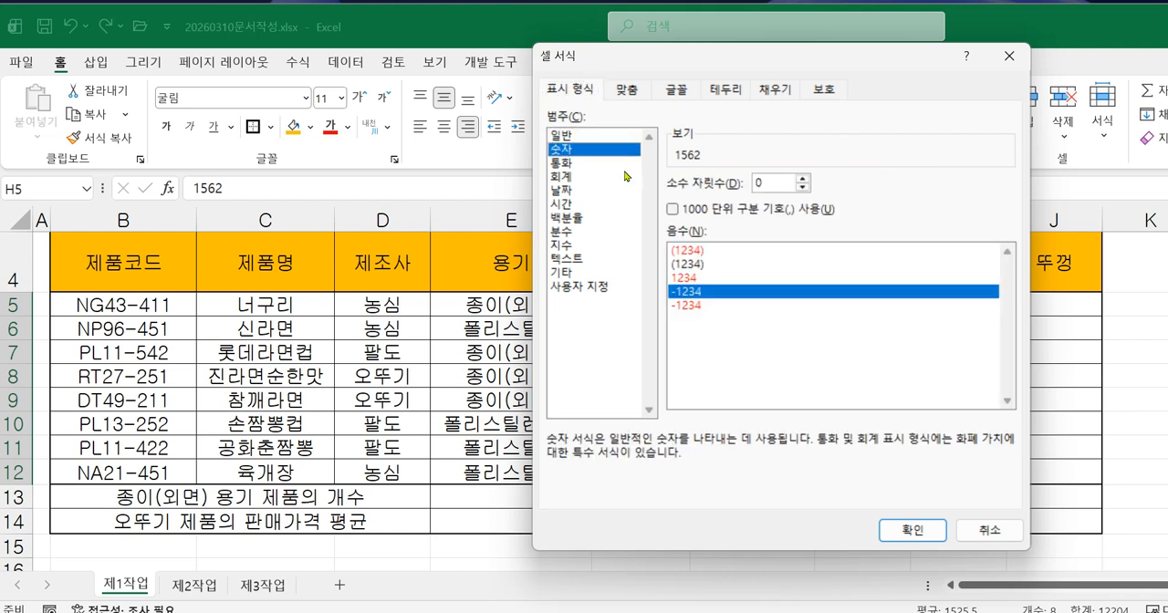
click(672, 210)
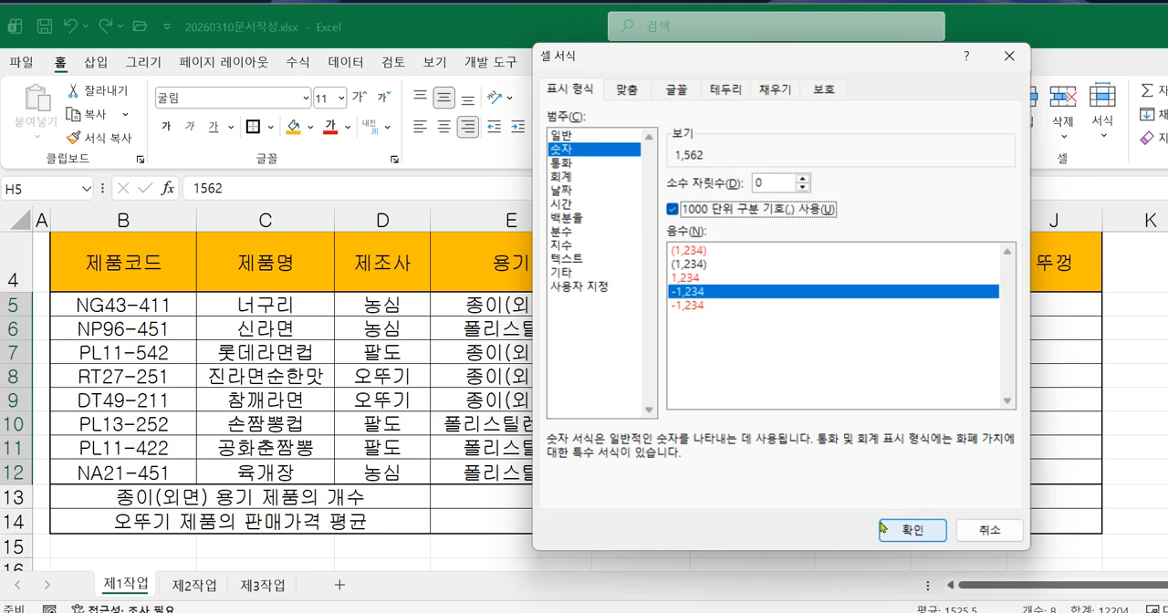
click(911, 530)
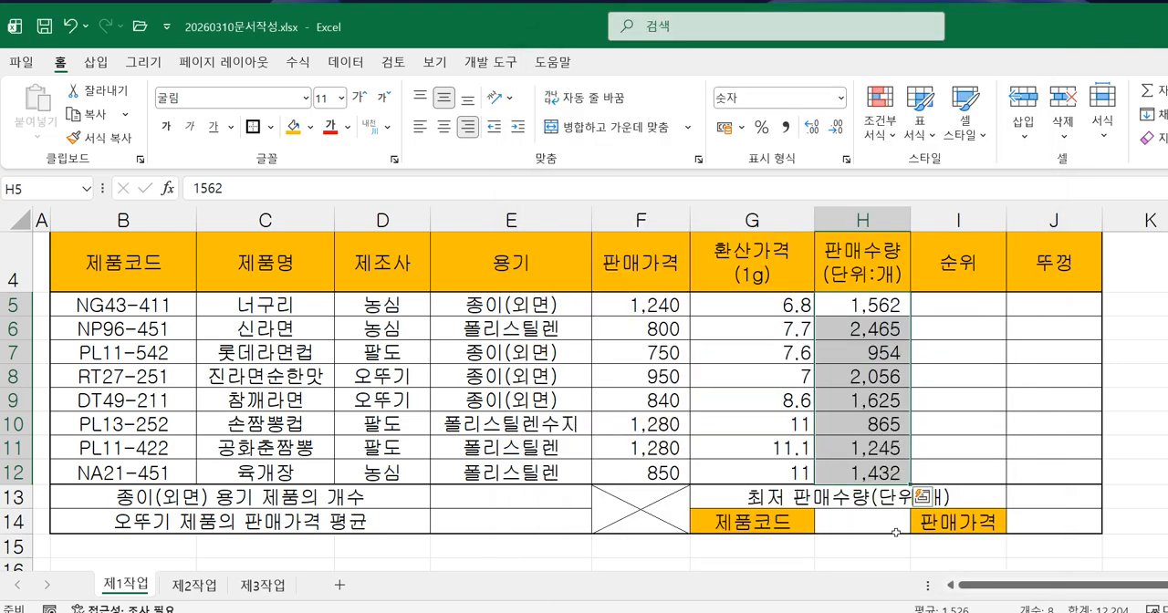
- Format the 환산가격(1g) values in G5:G12 as 숫자 (Number) with 1 decimal place
drag(636, 302, 633, 448)
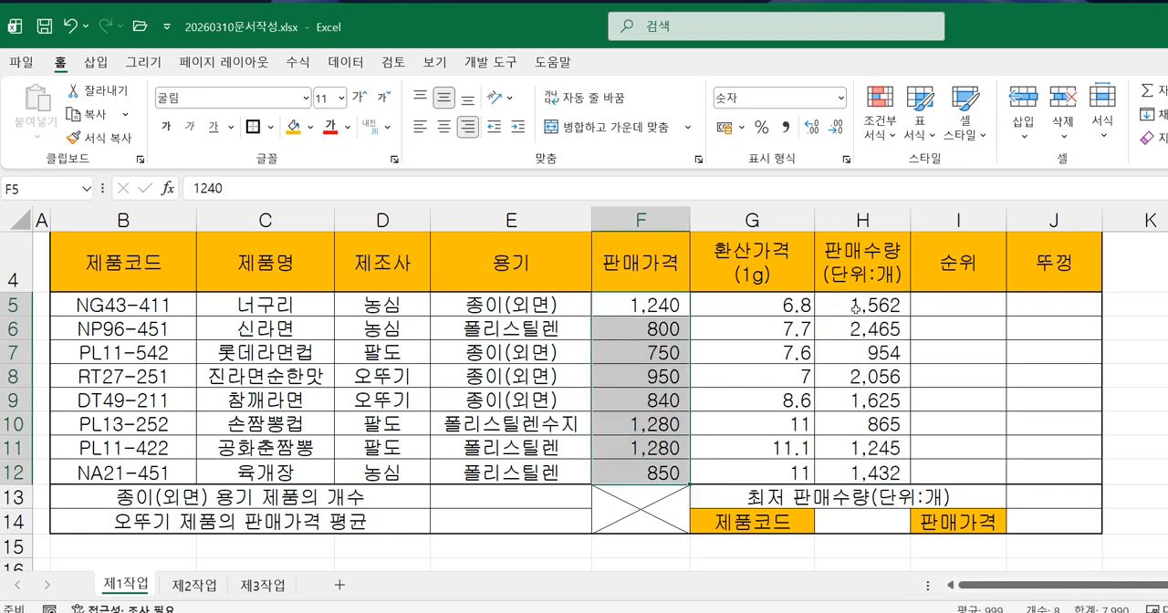
drag(856, 304, 854, 458)
drag(766, 303, 771, 472)
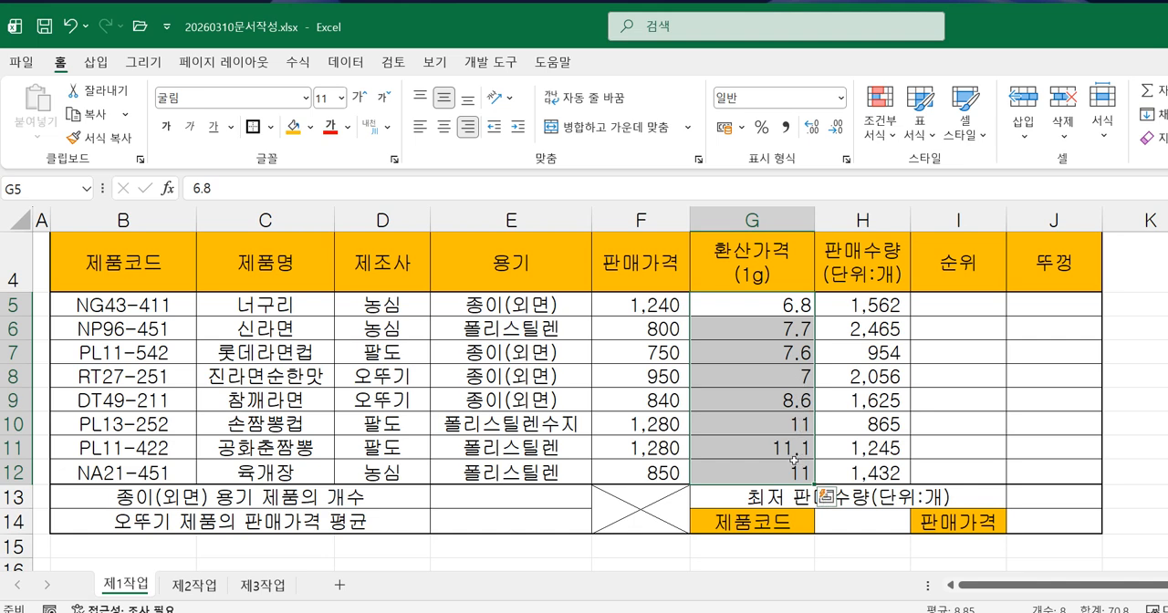
drag(769, 304, 781, 467)
right_click(768, 400)
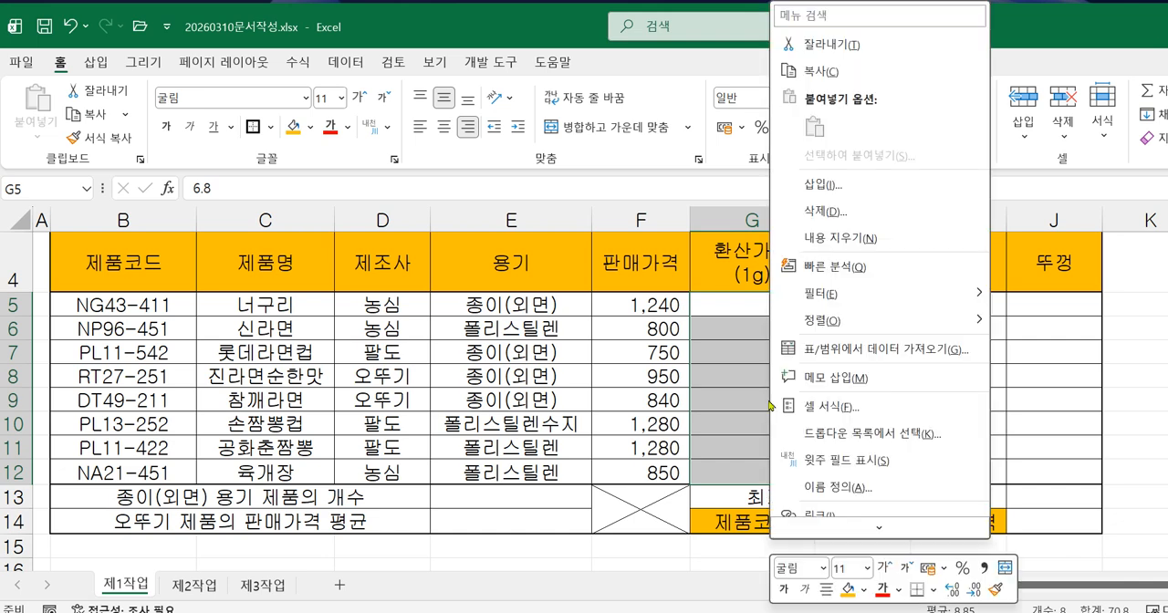
click(821, 407)
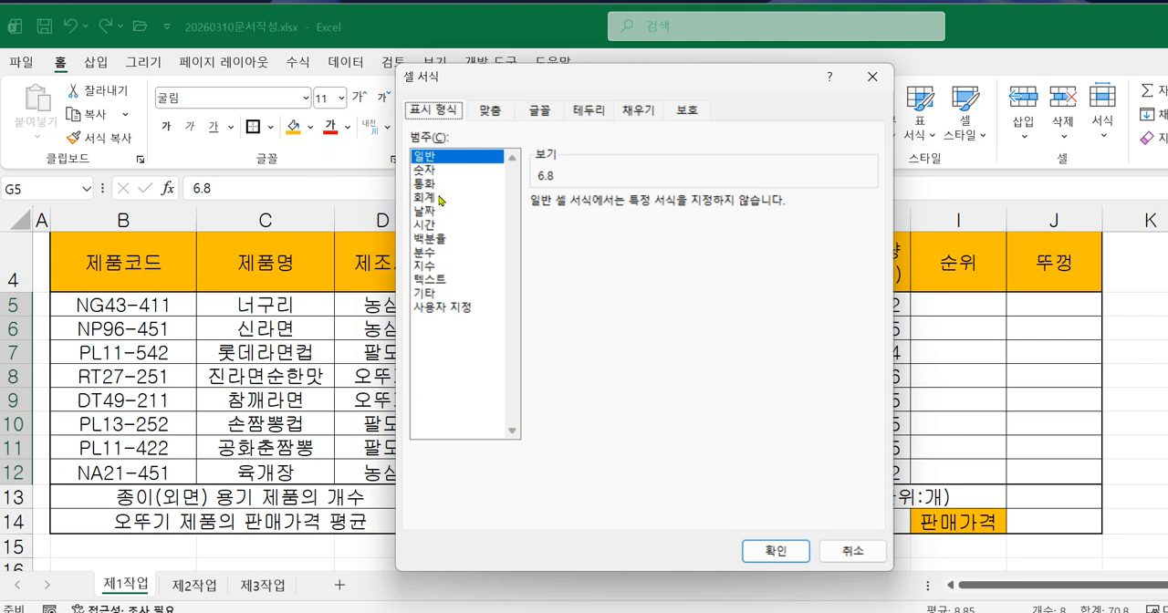
click(424, 171)
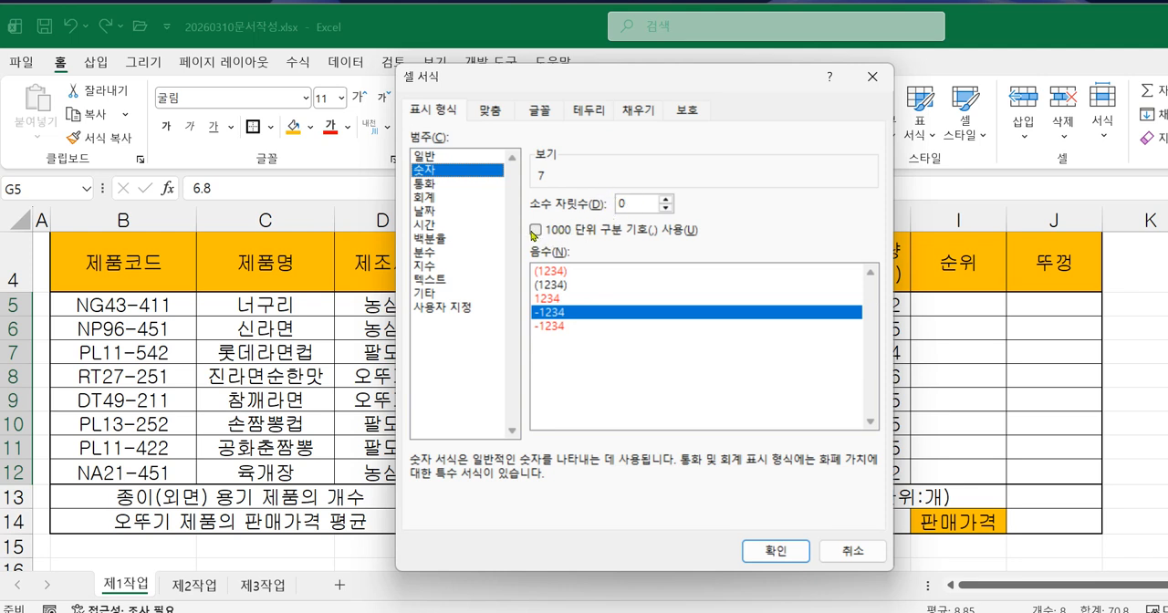
double_click(635, 205)
text(1)
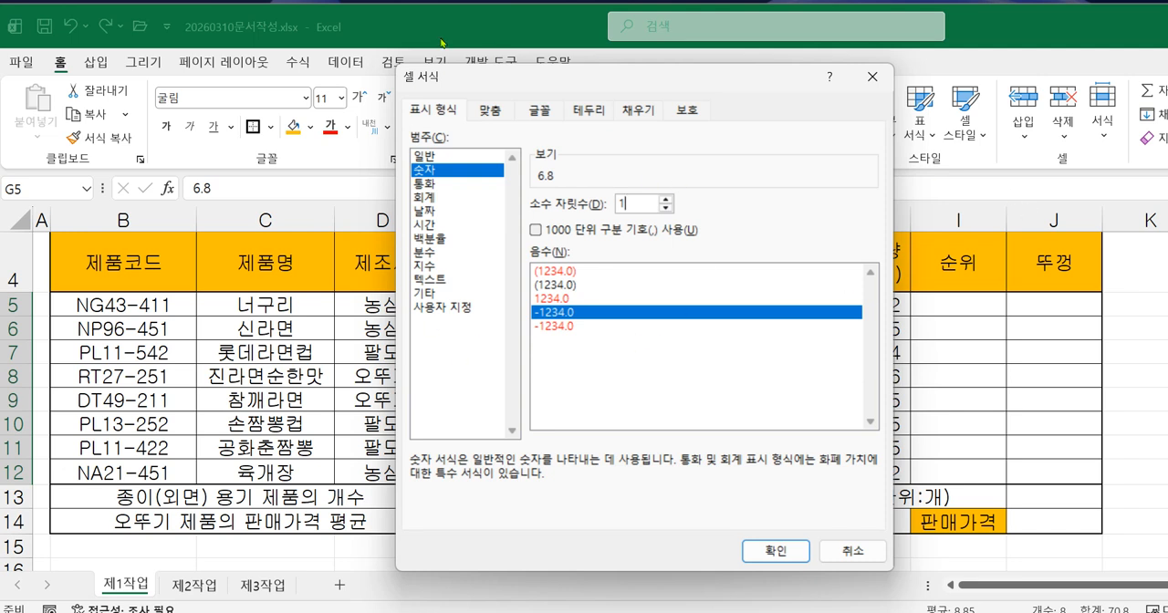
click(779, 551)
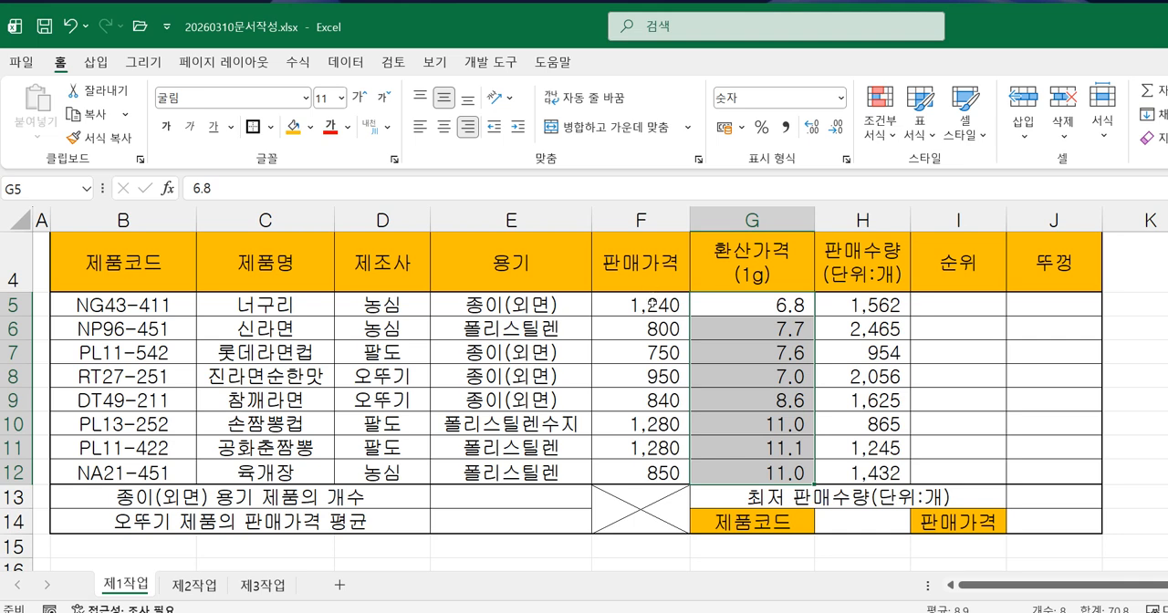
- Review the number formatting across the 판매가격, 환산가격(1g) and 판매수량 values in F5:H12
click(646, 305)
click(741, 308)
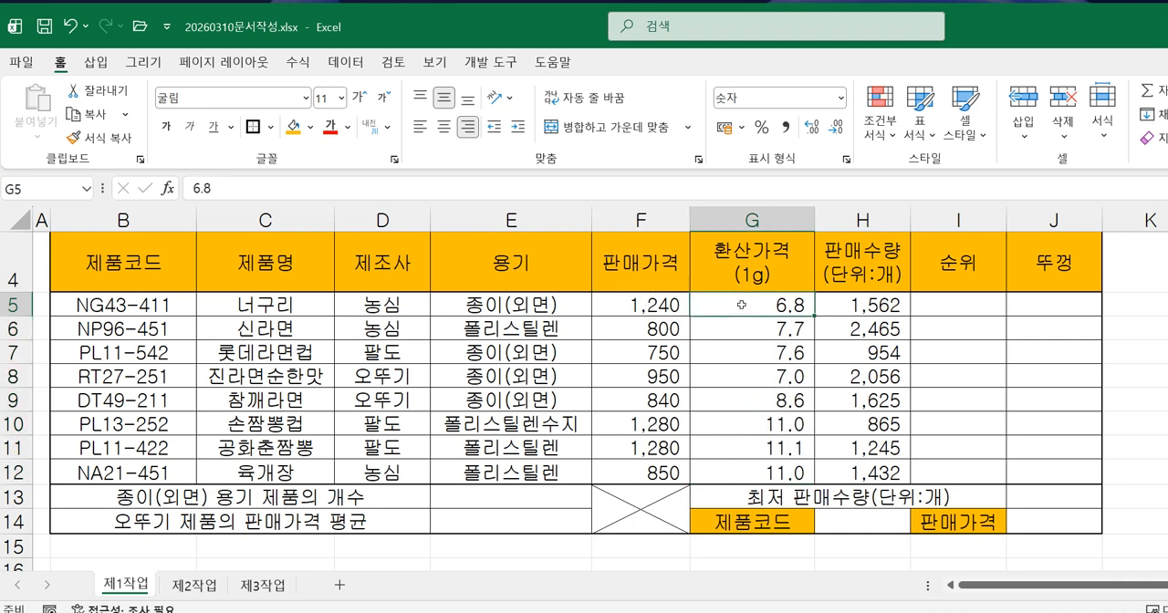
click(863, 305)
drag(662, 308, 833, 481)
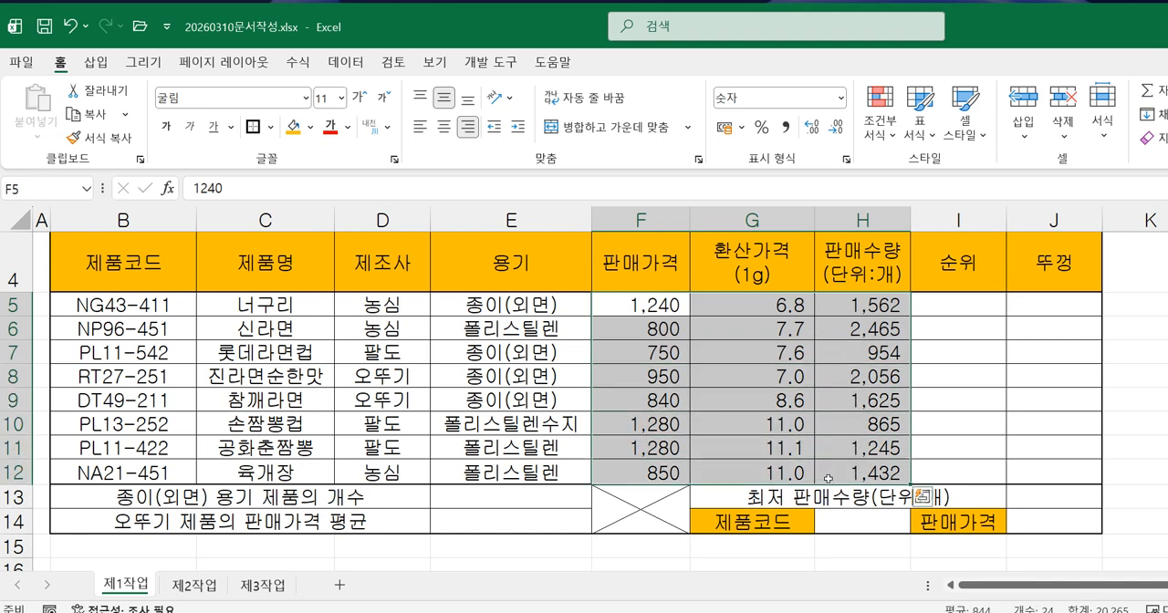